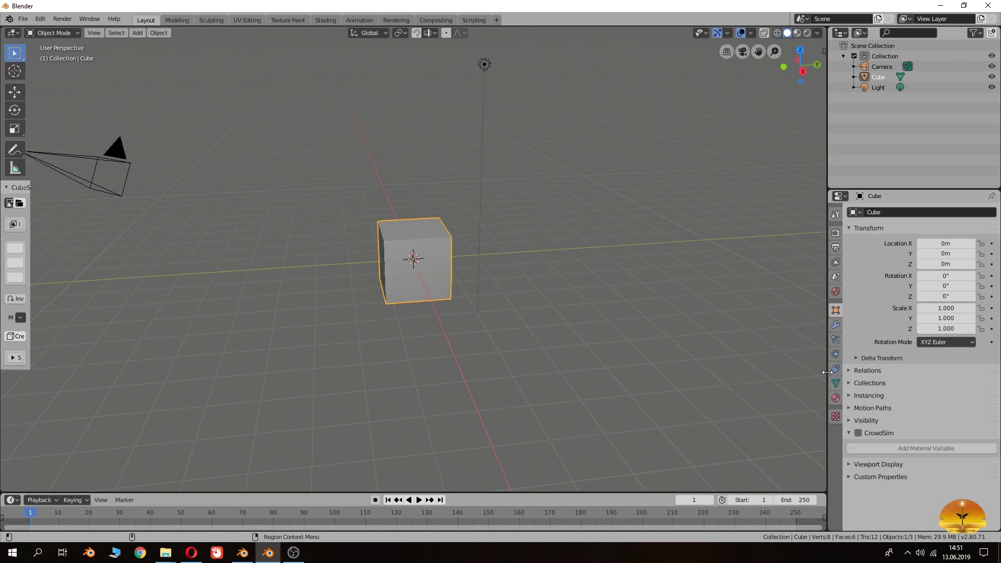
Show the cube's Physics properties, then bring up the GraphicAll Mantaflow 2.80 macOS build page.
click(836, 354)
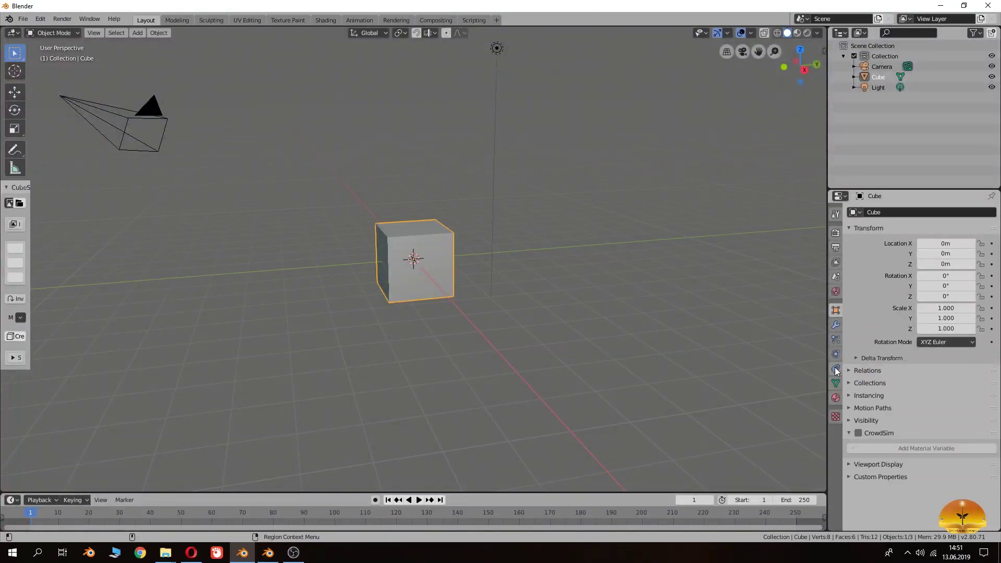
click(836, 355)
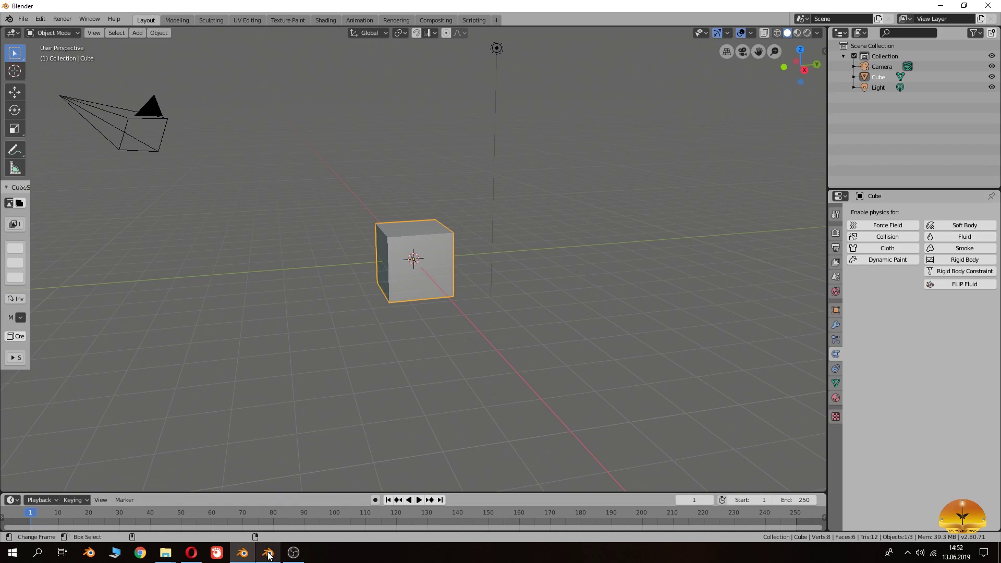
click(192, 553)
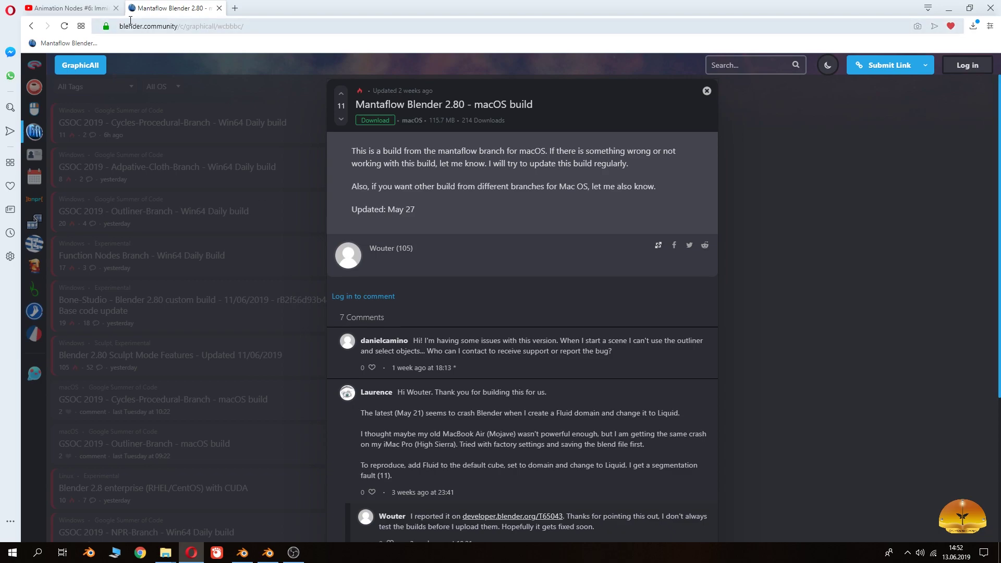
Select the GraphicAll page's URL and go back to the cube's physics options in Blender.
click(198, 32)
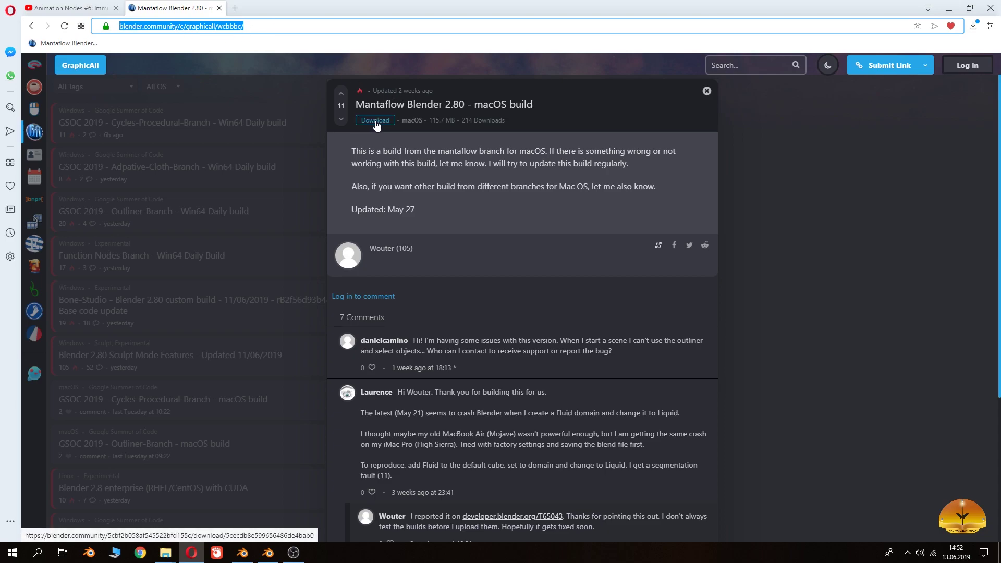
click(268, 553)
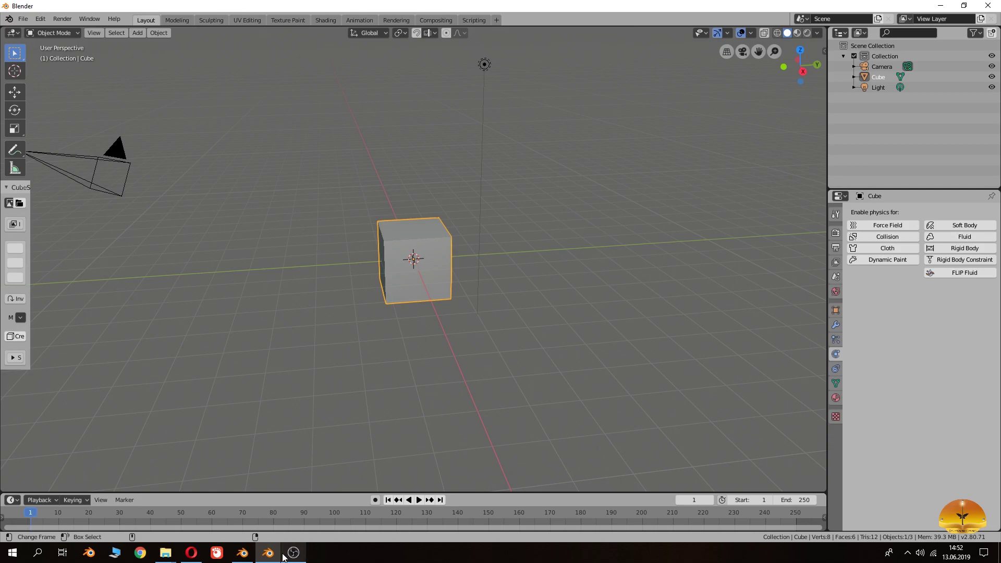
Return to the Mantaflow Blender window and orbit to look down on the cube.
click(242, 553)
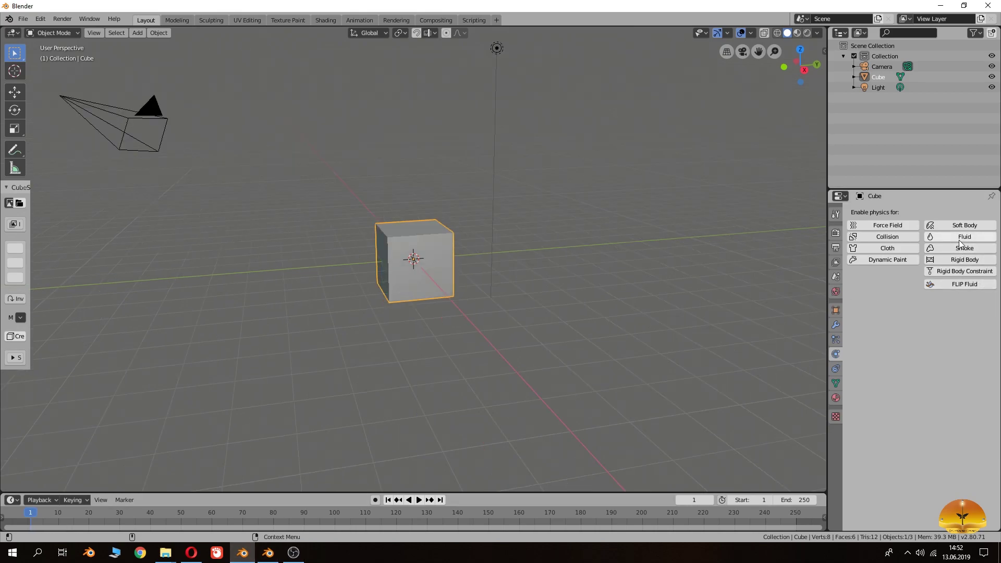
key(alt+Tab)
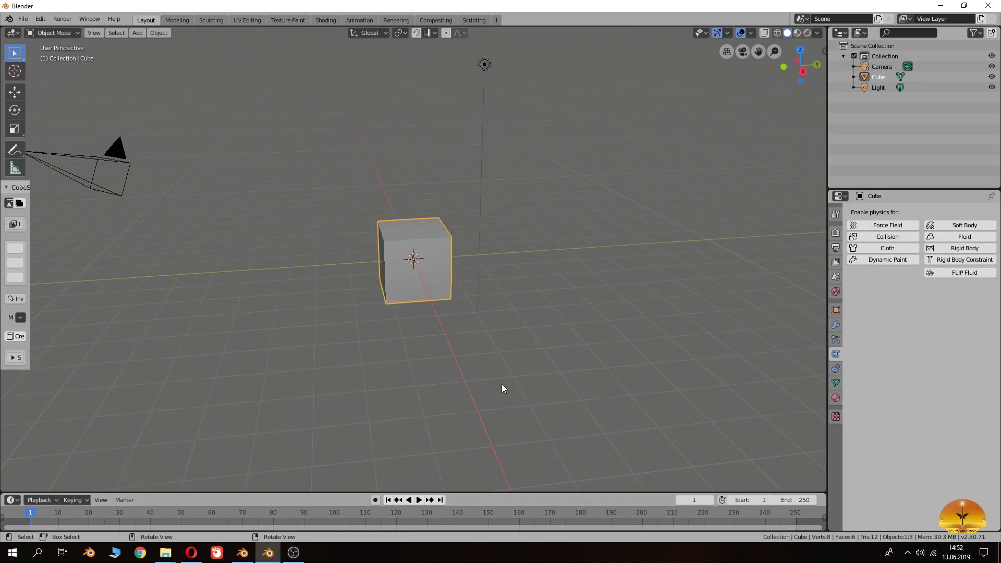
middle_drag(628, 347, 386, 331)
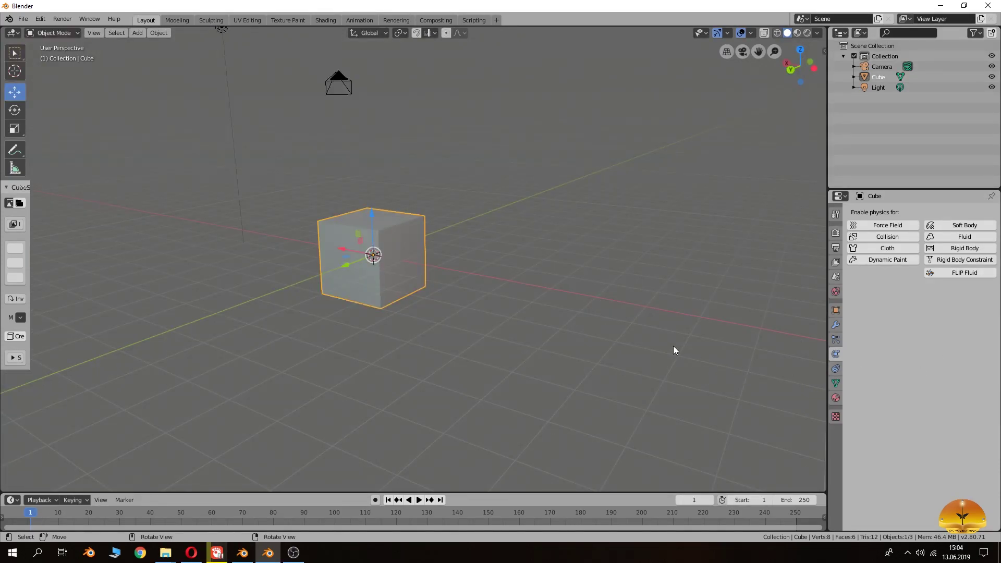
middle_drag(495, 270, 464, 275)
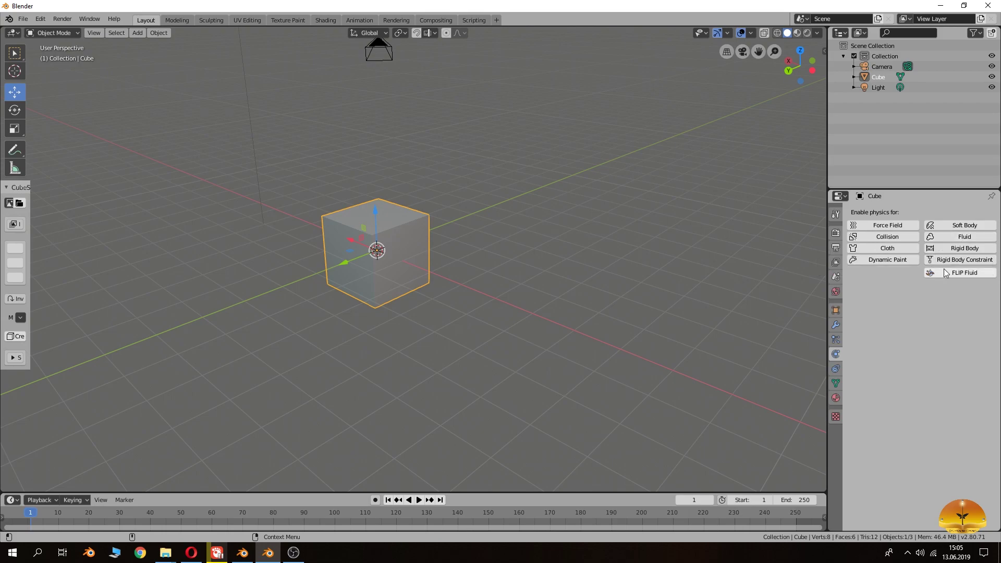
Give the cube Fluid physics as a Flow object with Liquid flow type and Geometry behavior.
click(962, 238)
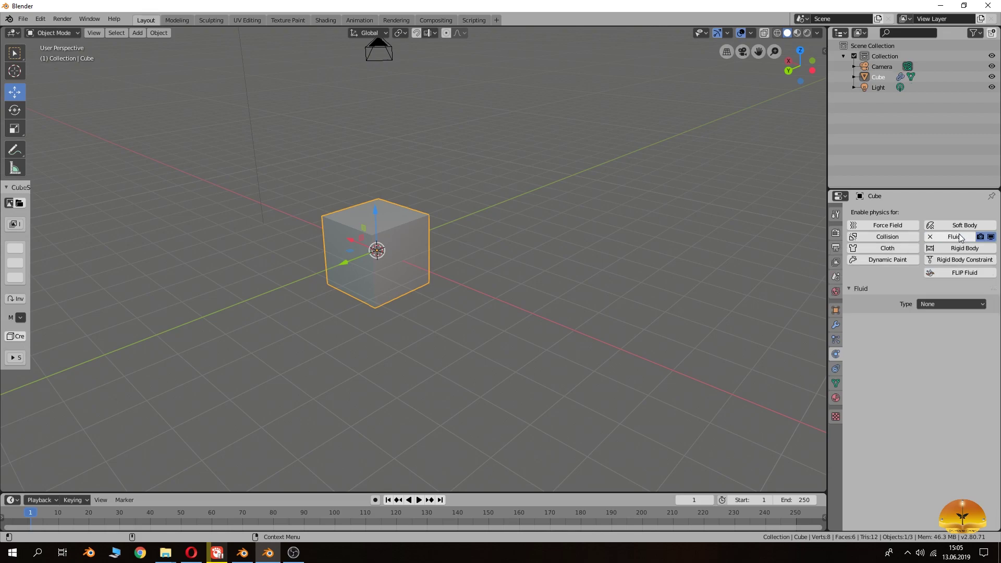
click(936, 305)
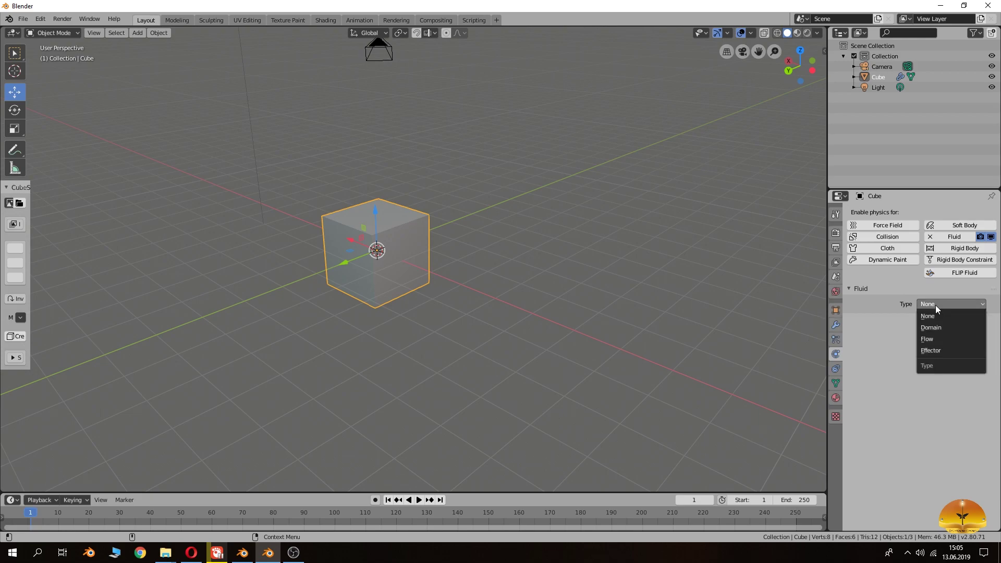
click(928, 339)
click(928, 336)
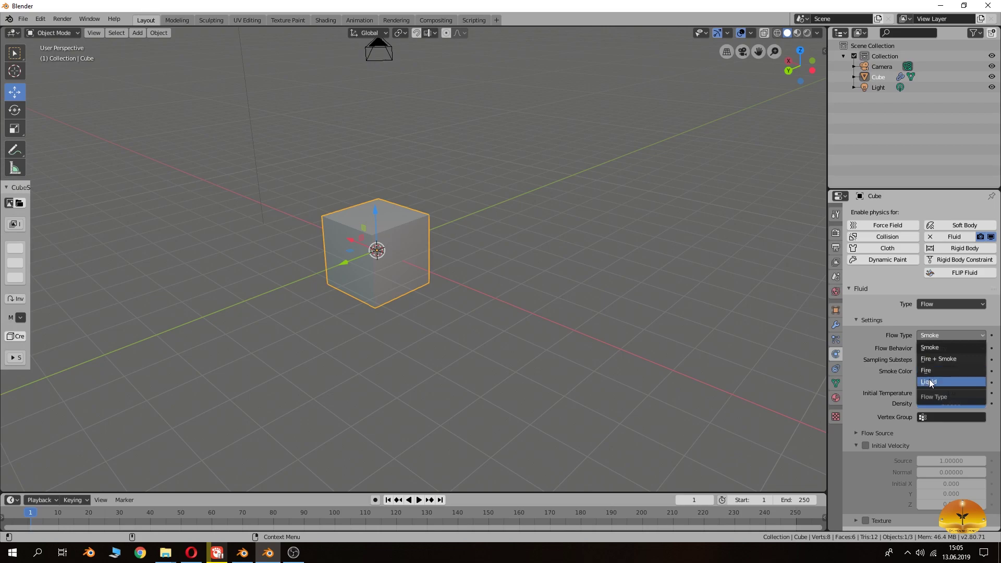
click(931, 384)
click(934, 348)
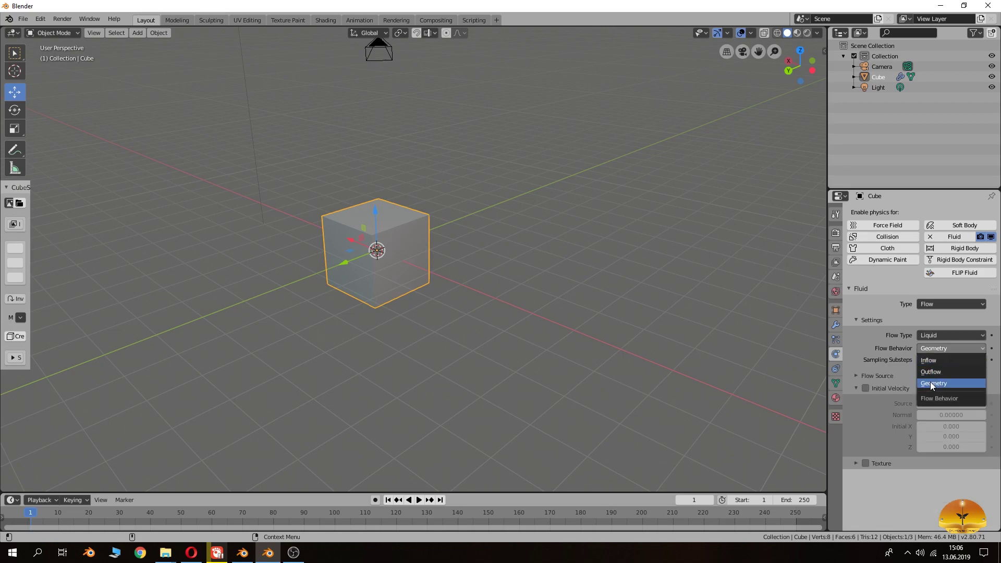
click(934, 336)
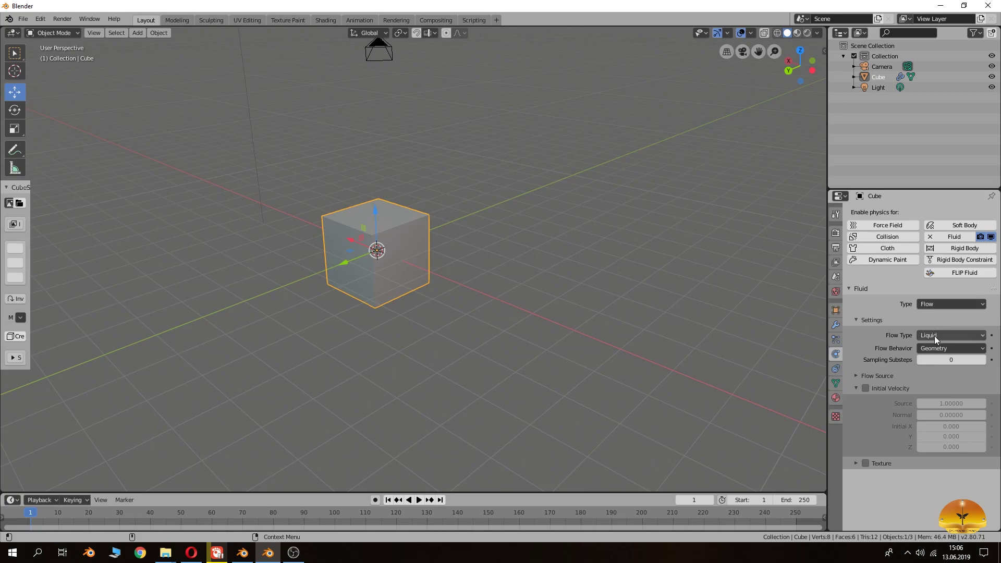
click(934, 336)
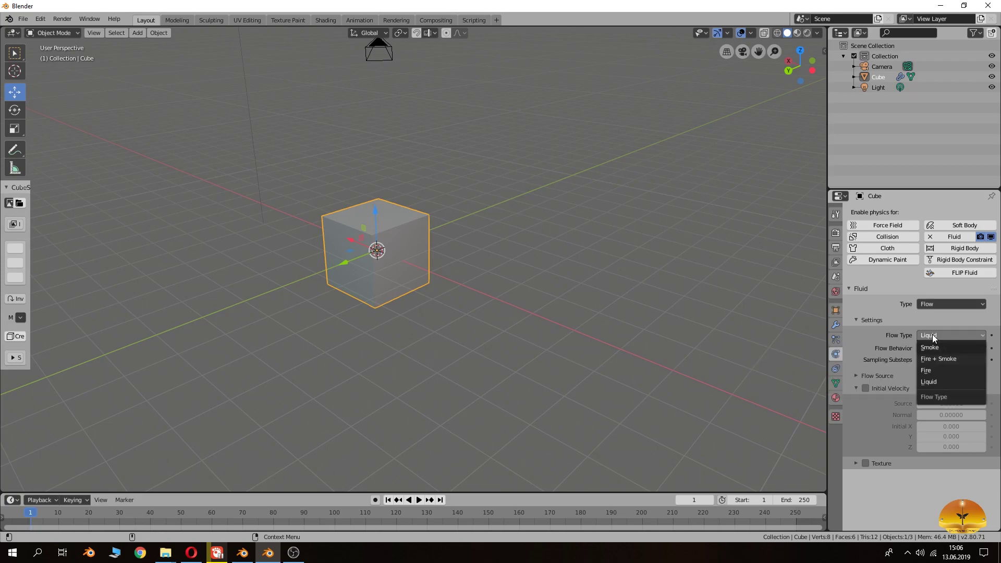
click(930, 381)
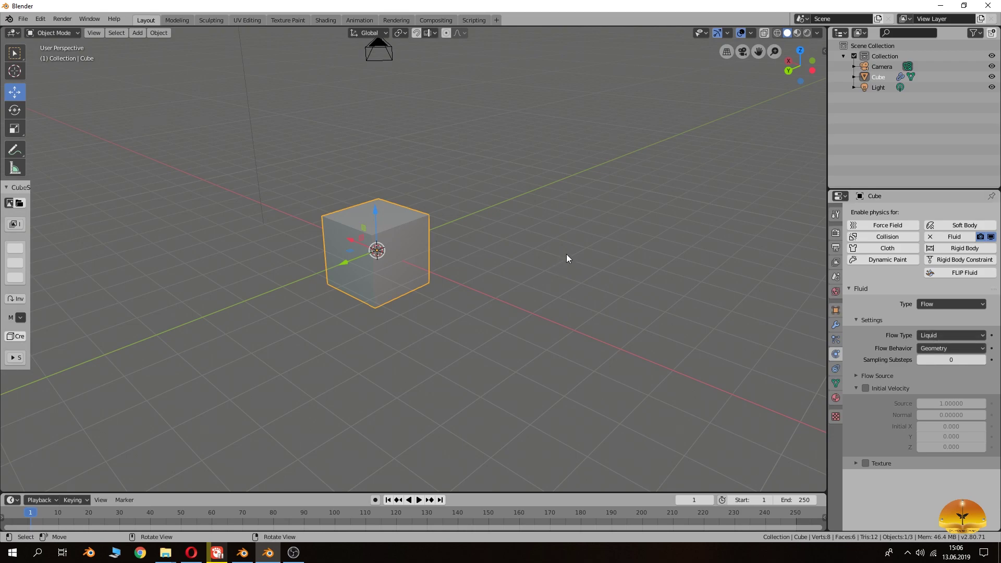
click(933, 348)
Add a new cube and scale it up into a large box around the flow cube.
key(shift+a)
mouse_move(477, 282)
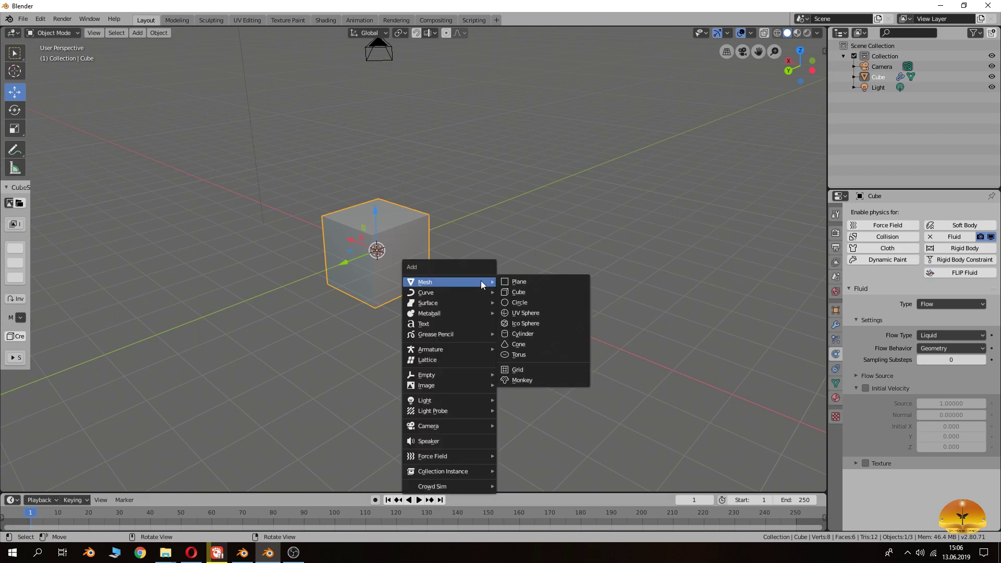
click(520, 292)
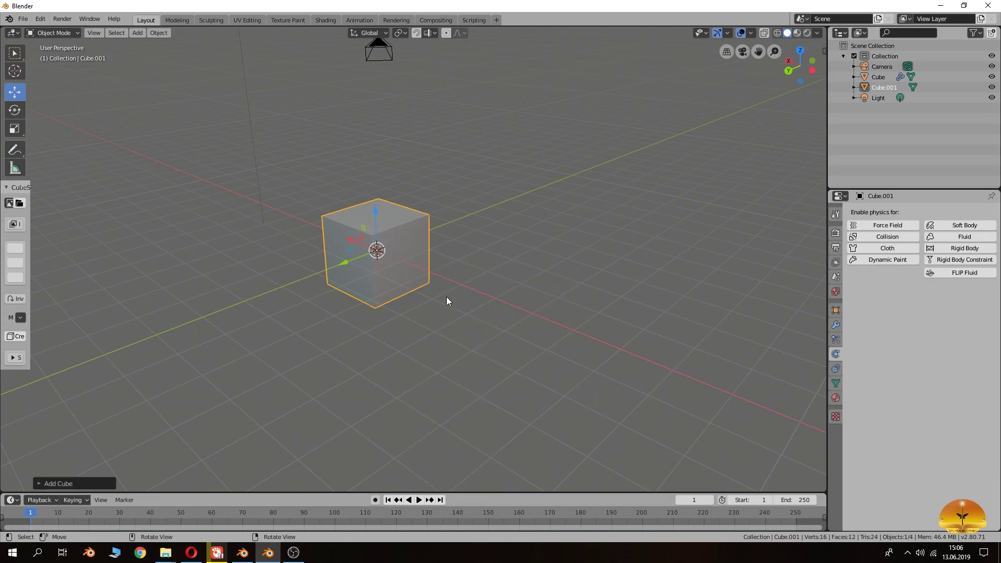
key(s)
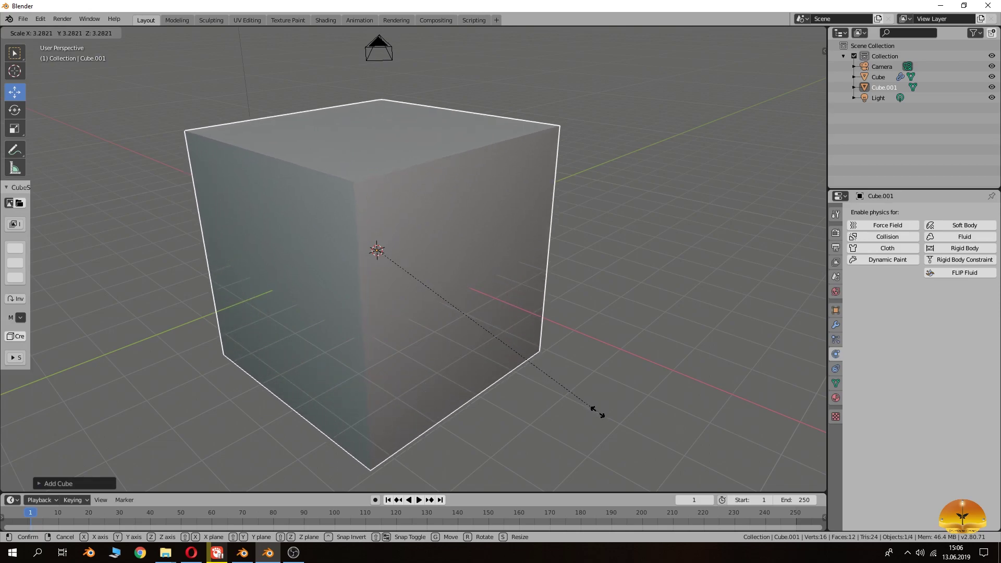
click(644, 443)
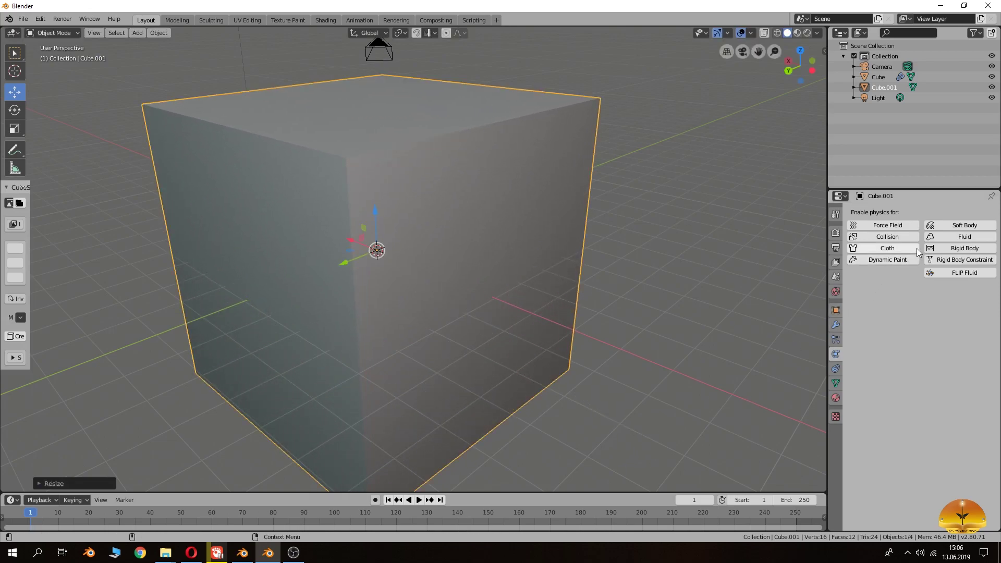
Make the large cube a Fluid Domain of Liquid domain type.
click(944, 236)
click(934, 304)
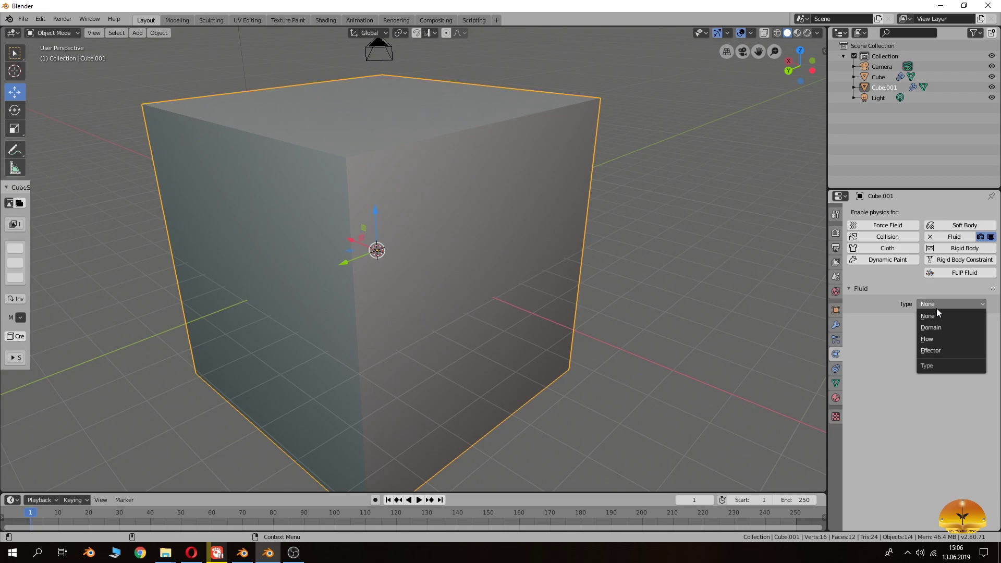
click(933, 328)
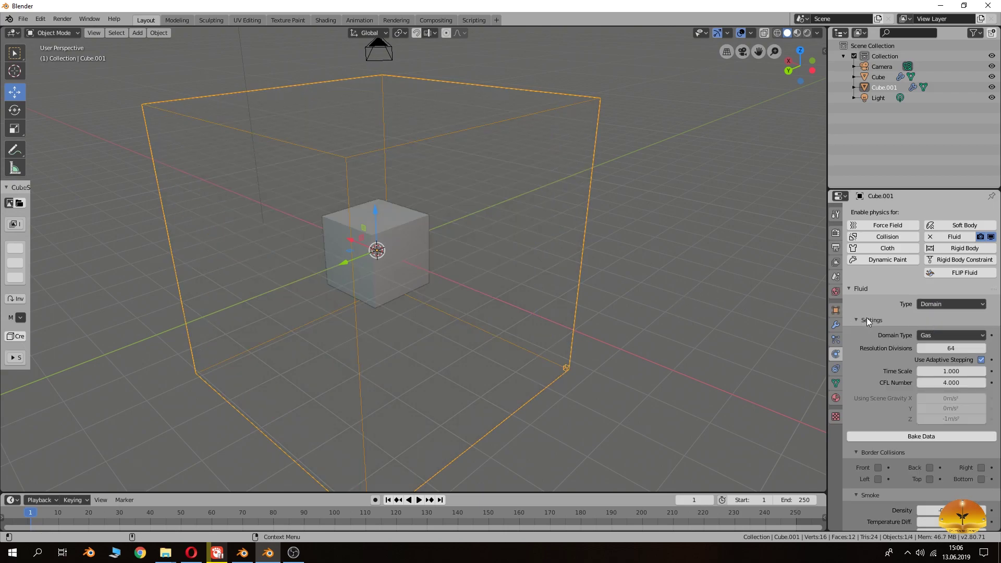
click(931, 336)
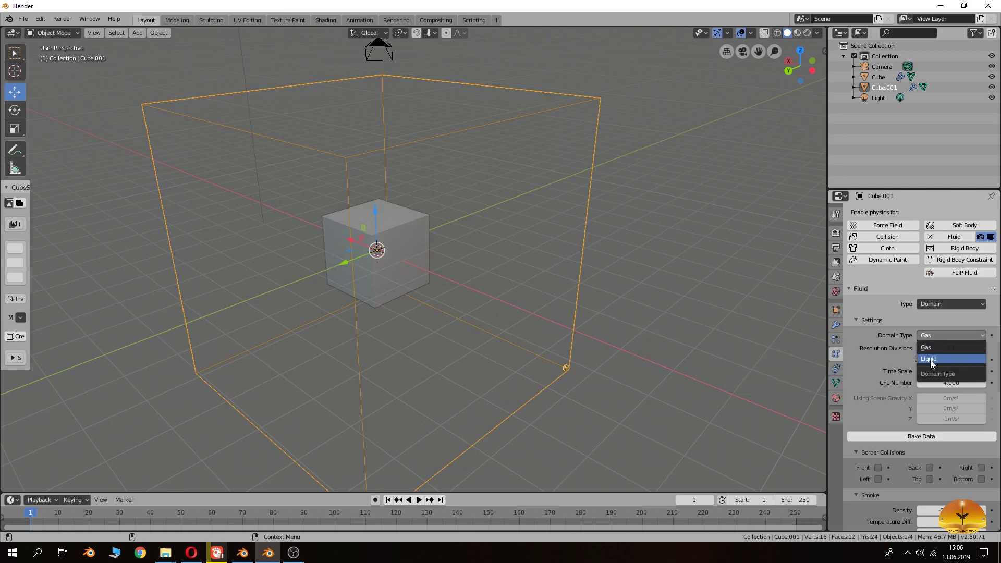
click(930, 360)
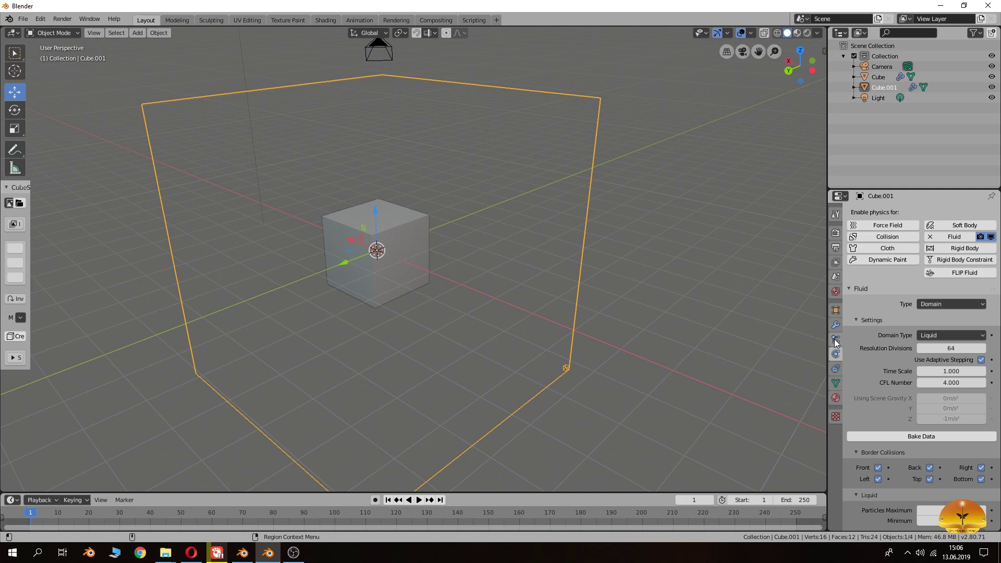
Raise the small liquid source cube along Z and reselect the domain box.
middle_drag(600, 303, 412, 280)
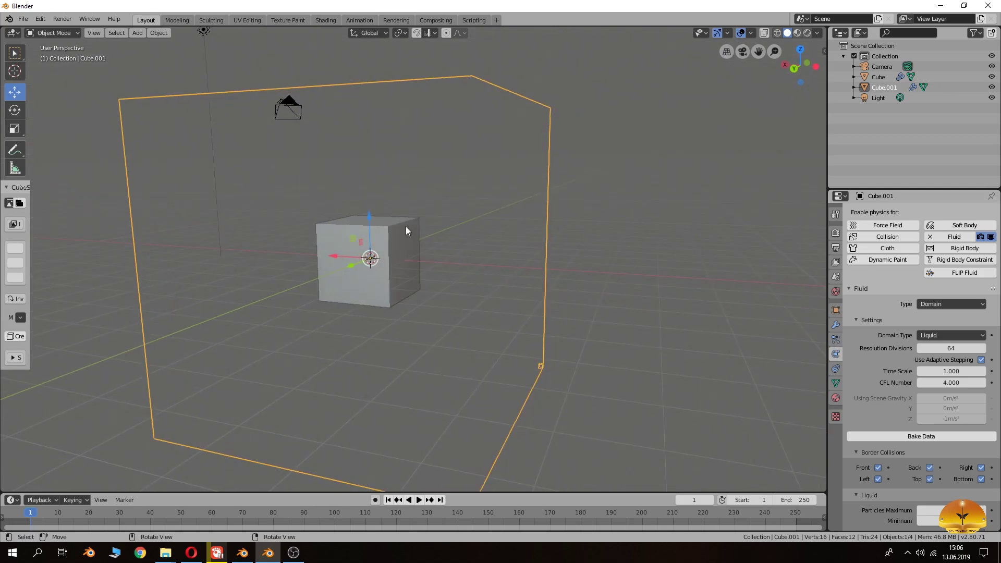
key(ctrl+z)
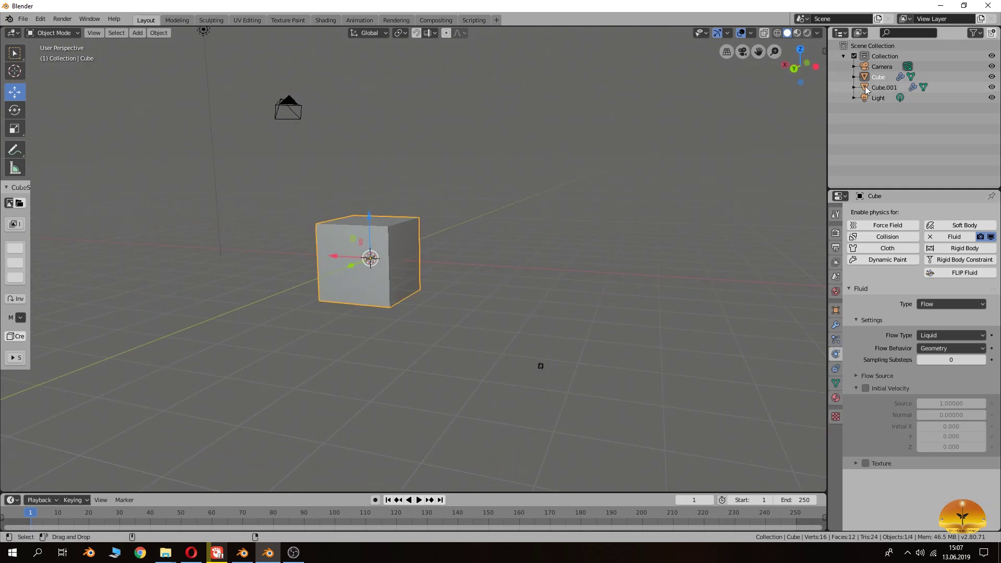
key(ctrl+shift+z)
click(368, 258)
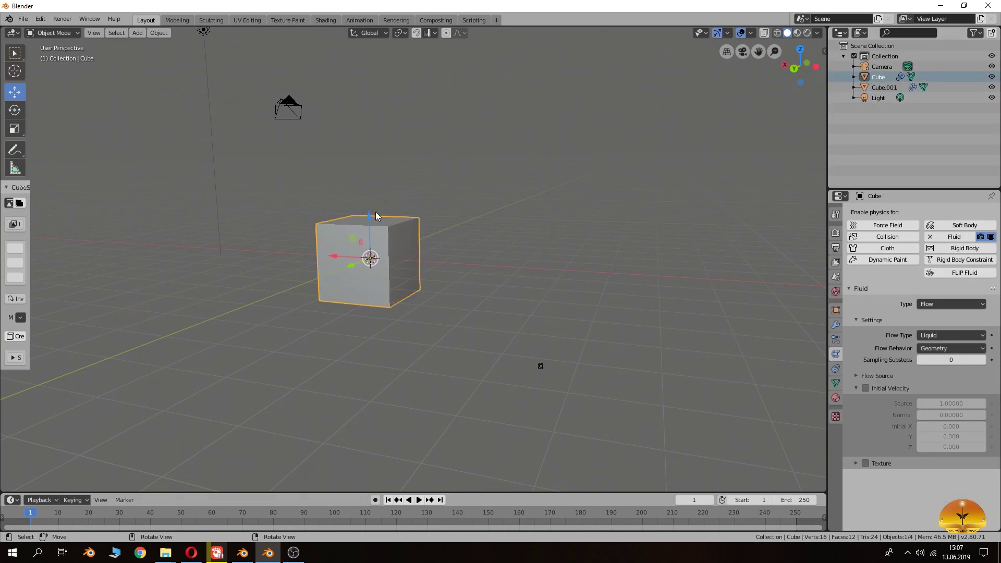
drag(368, 211, 368, 148)
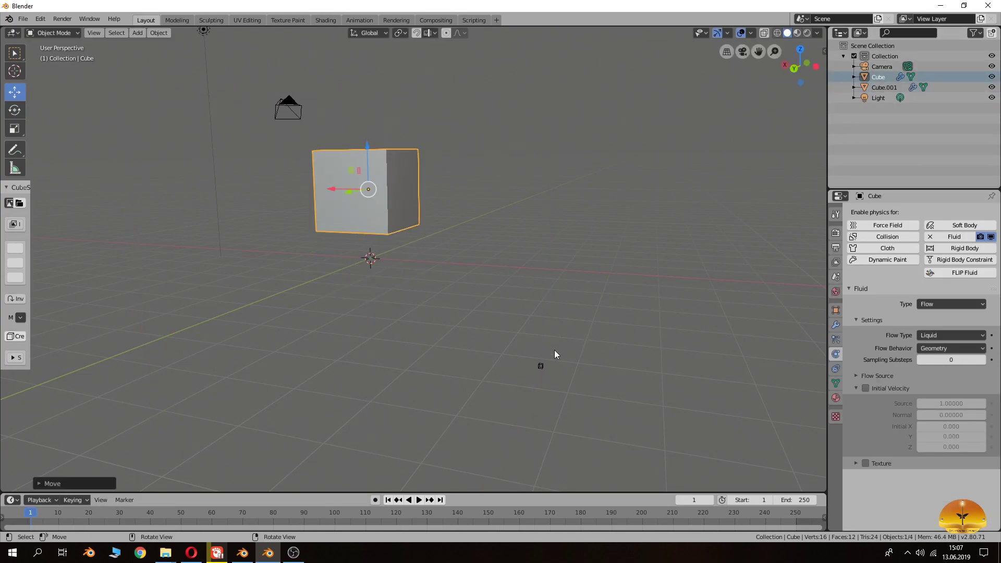
click(544, 368)
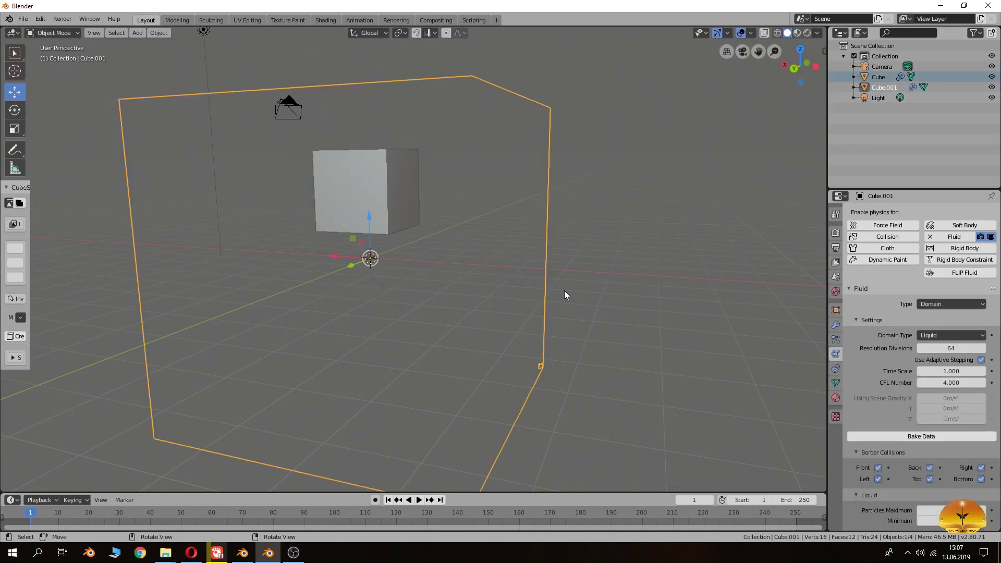
Set the fluid domain's Time Scale to 5.
scroll(952, 351, down, 5)
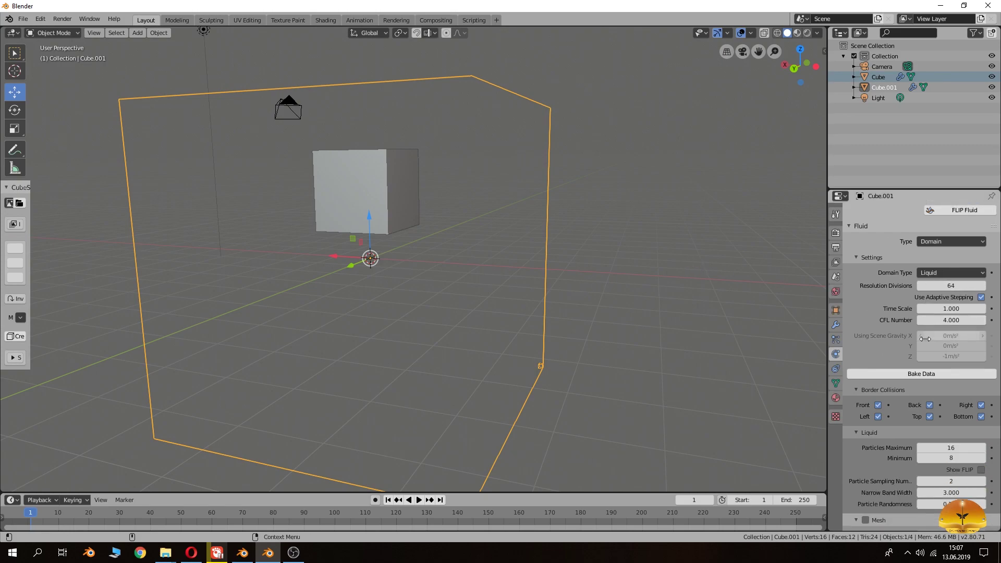
scroll(917, 330, up, 5)
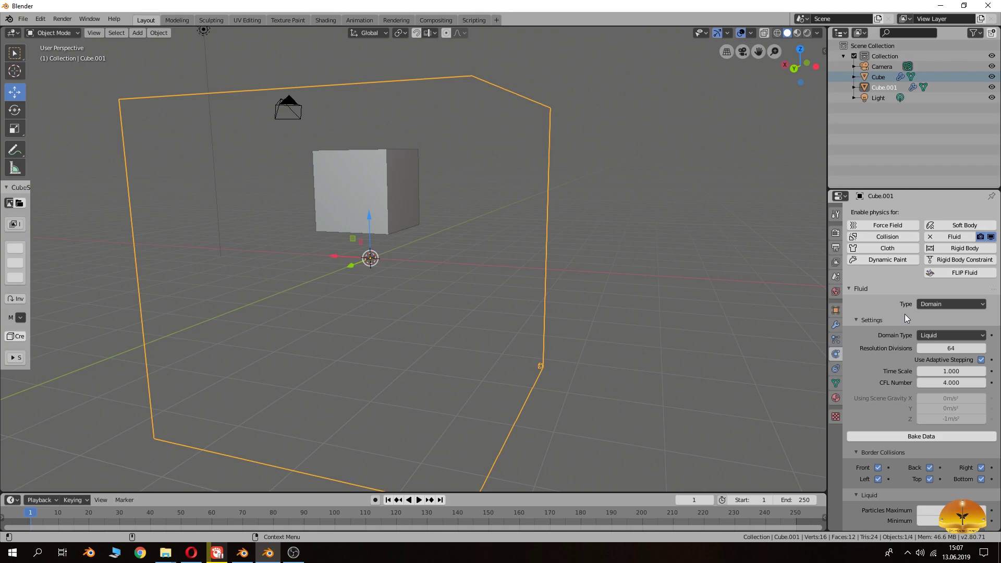
scroll(905, 315, down, 5)
scroll(928, 325, up, 3)
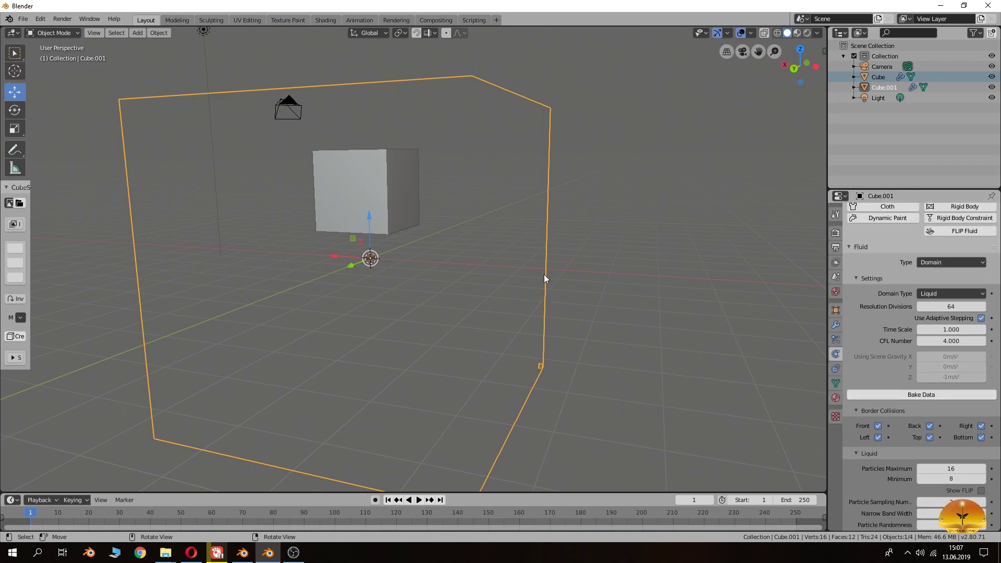
middle_drag(543, 275, 456, 242)
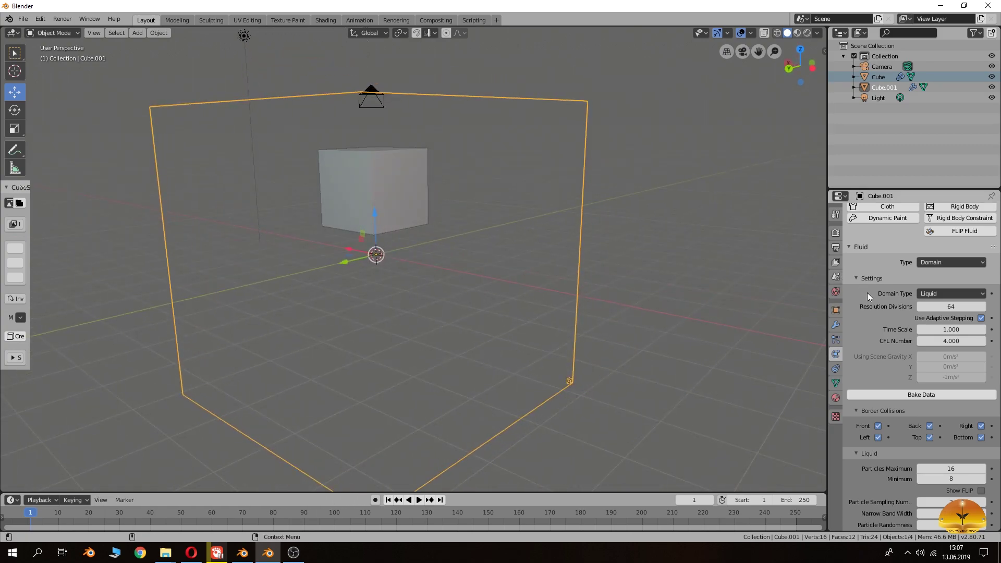
scroll(868, 292, down, 7)
scroll(874, 391, down, 7)
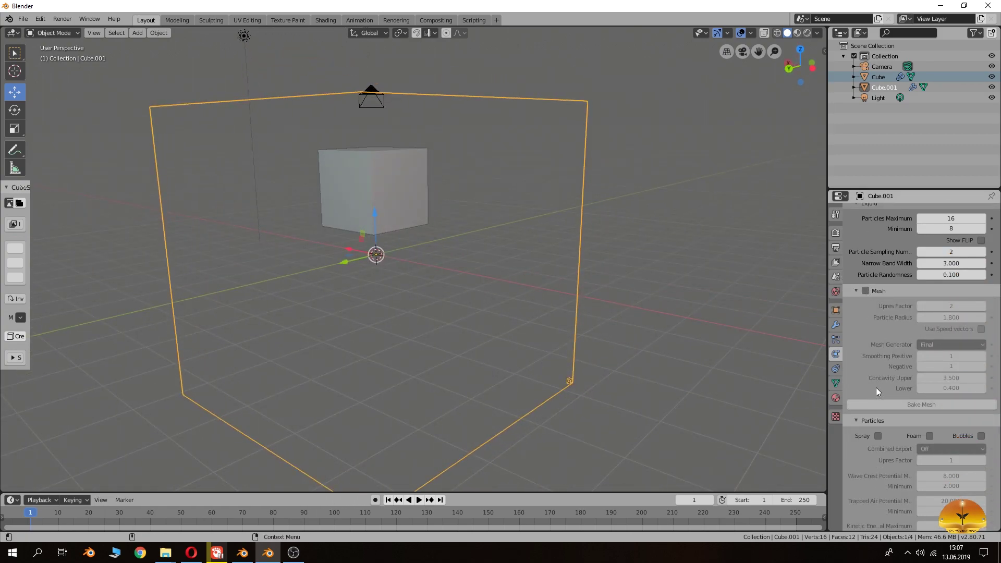
scroll(888, 368, up, 12)
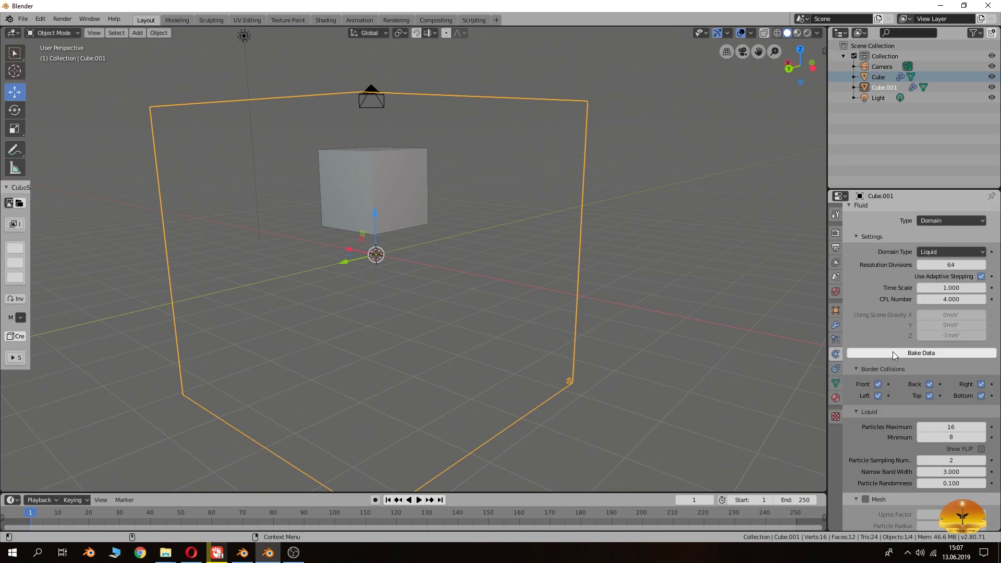
scroll(893, 351, up, 4)
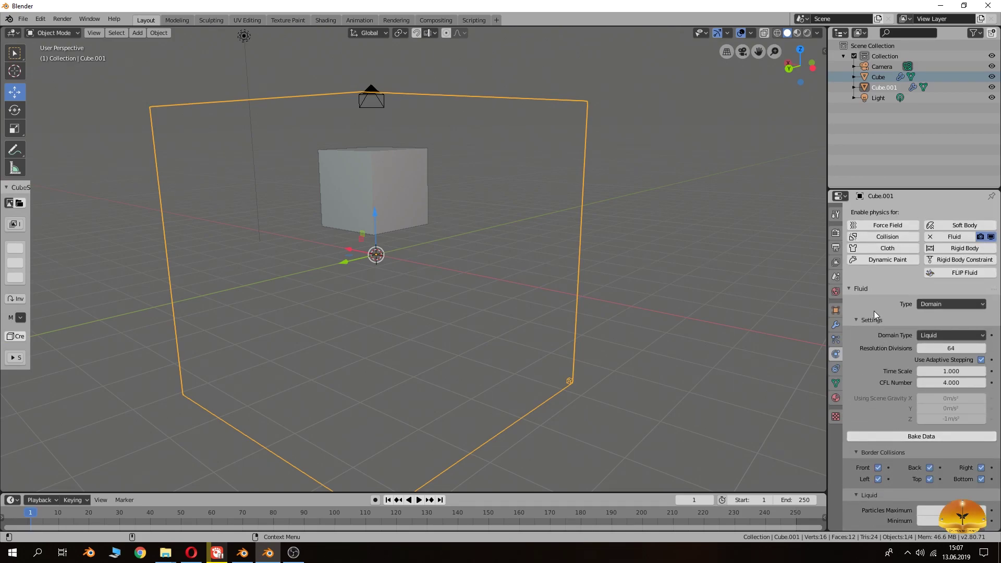
middle_drag(546, 251, 502, 255)
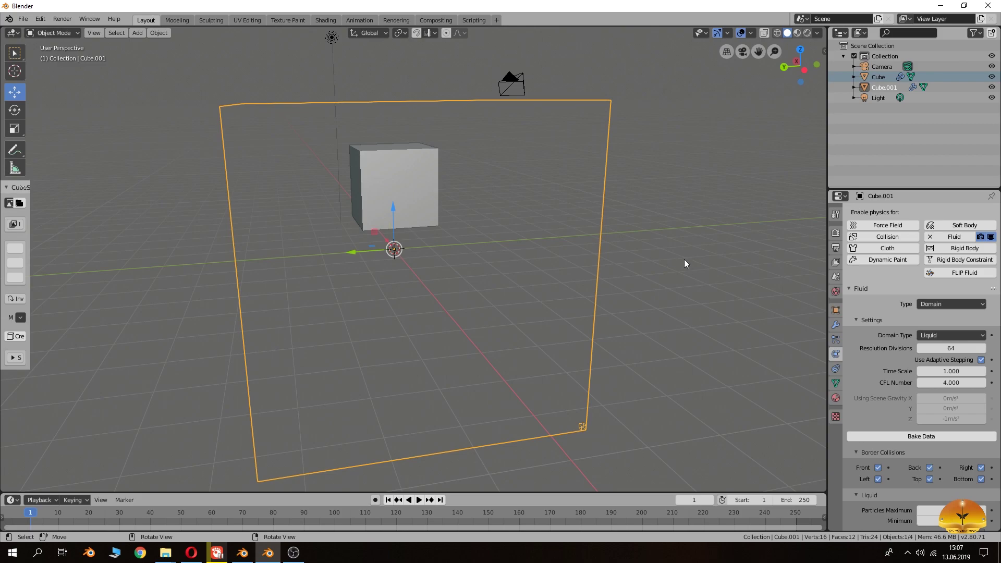
scroll(894, 311, down, 10)
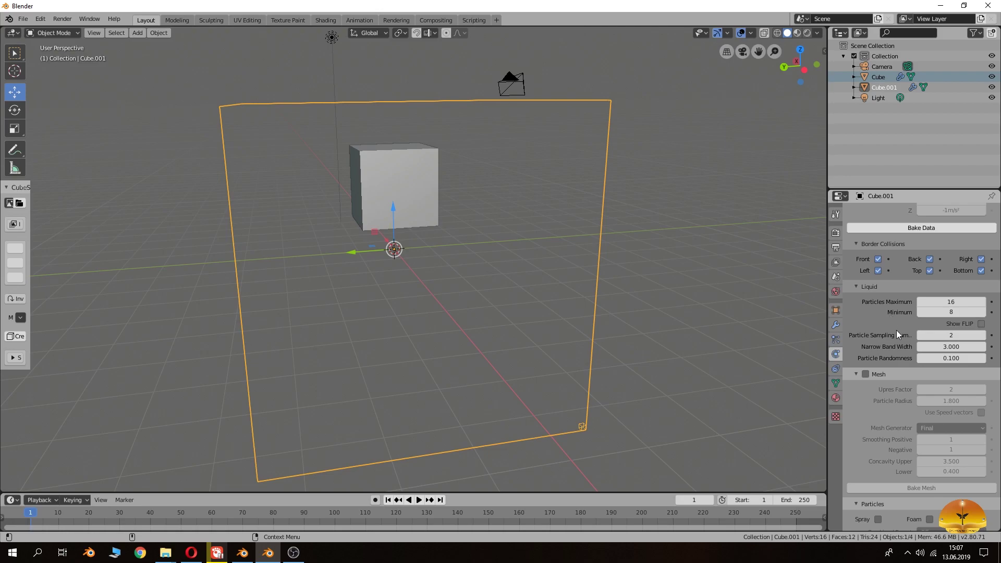
scroll(907, 345, up, 9)
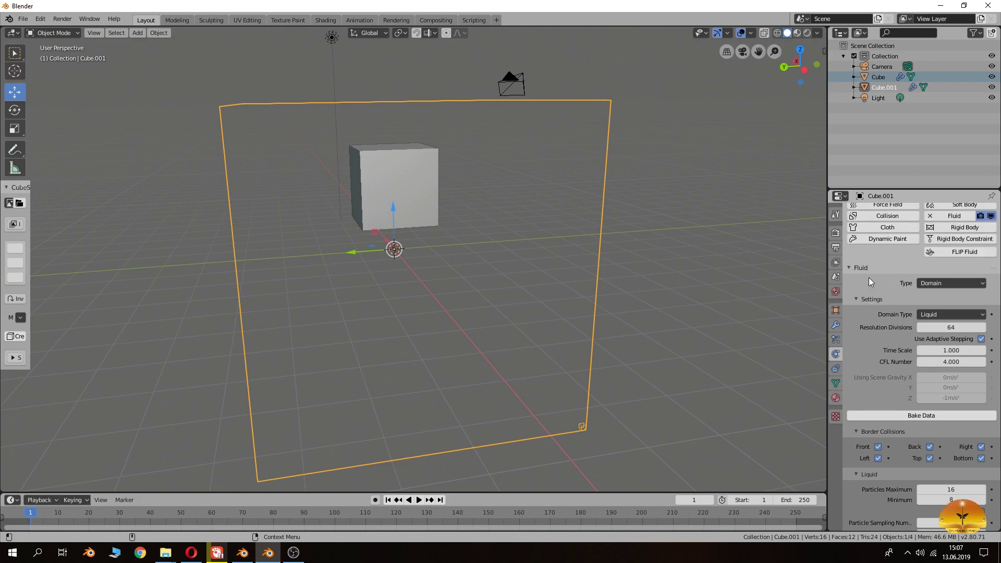
scroll(871, 284, down, 10)
scroll(884, 381, down, 5)
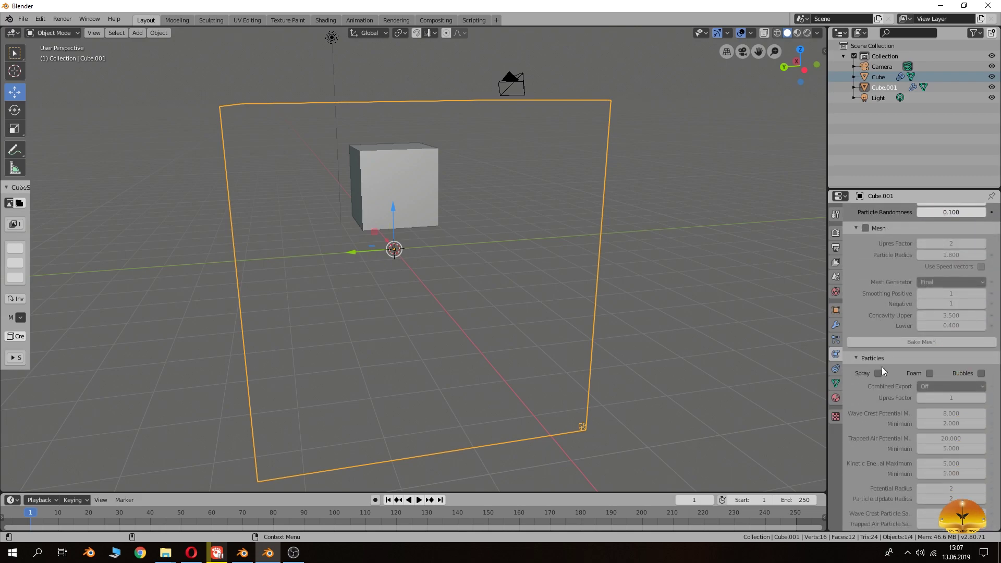
scroll(876, 339, up, 14)
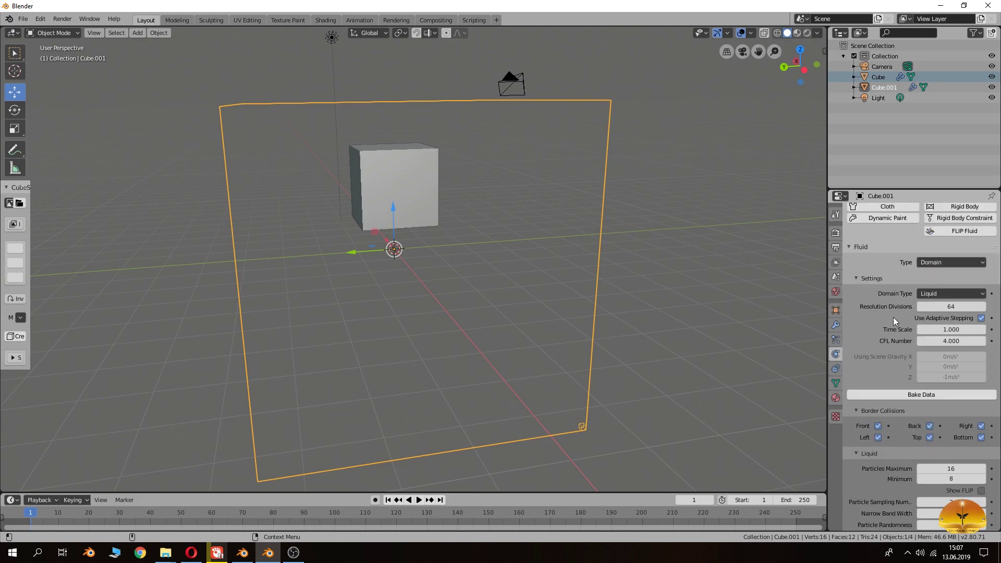
click(946, 330)
text(5)
key(Return)
Try Resolution Divisions of 84, then return it to 64.
scroll(921, 309, down, 2)
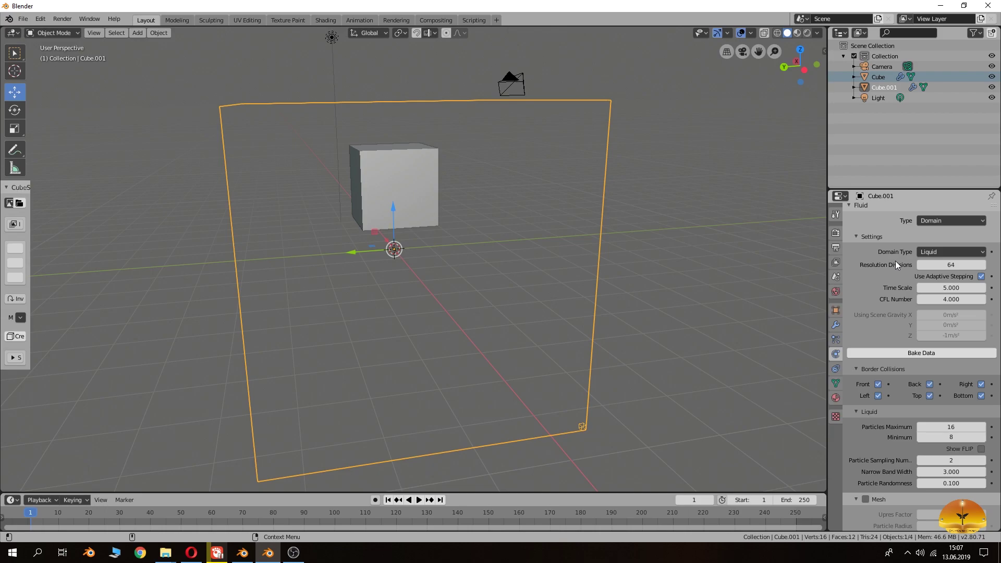
click(951, 265)
text(84)
key(Return)
mouse_move(951, 265)
mouse_down()
mouse_move(965, 265)
mouse_move(938, 265)
mouse_move(951, 265)
mouse_up()
Set the domain's particle Maximum to 32 and Minimum to 16.
scroll(905, 284, down, 2)
click(948, 384)
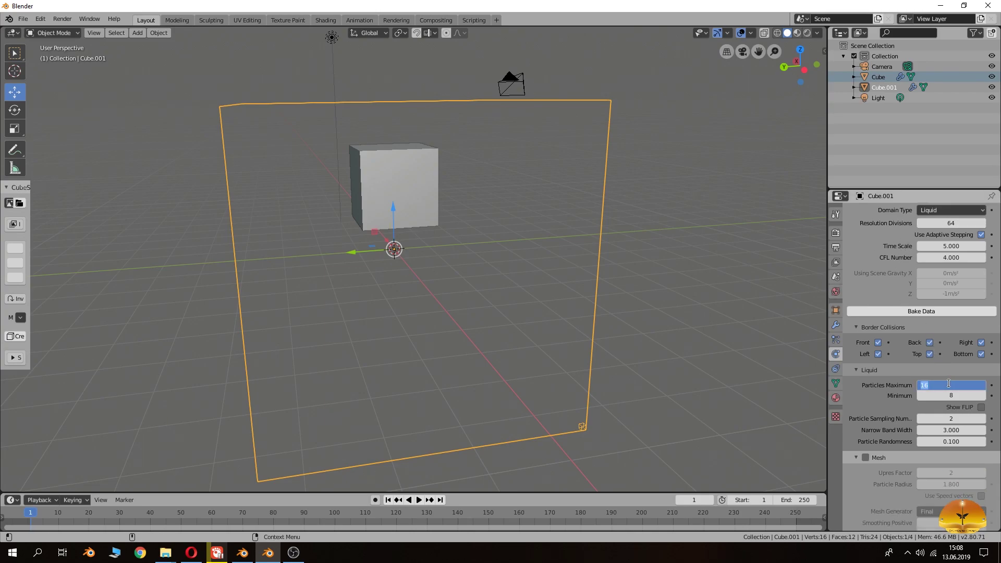
text(32)
key(Return)
click(953, 395)
text(16)
key(Return)
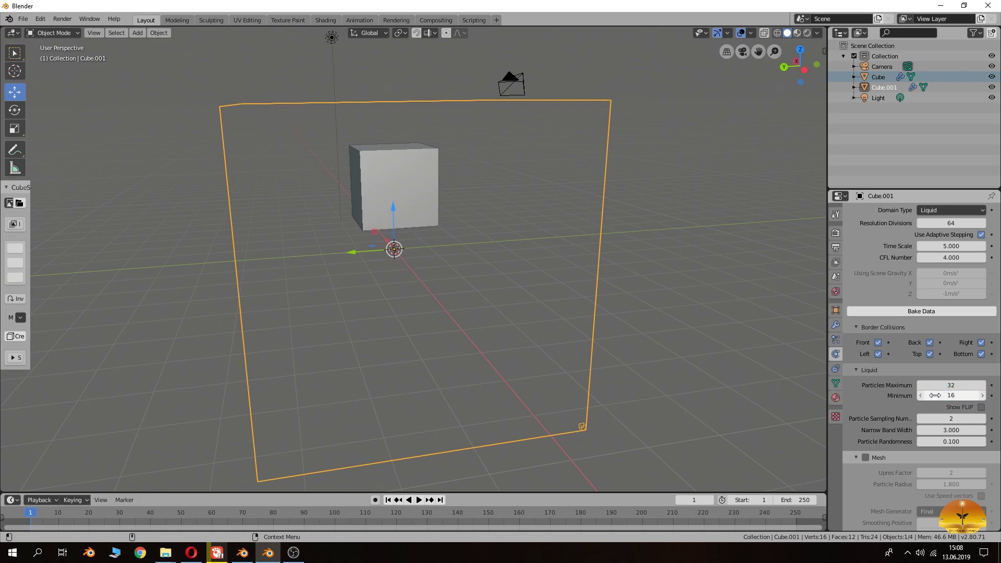
Enable Show FLIP particles and bake the domain's fluid data.
click(981, 408)
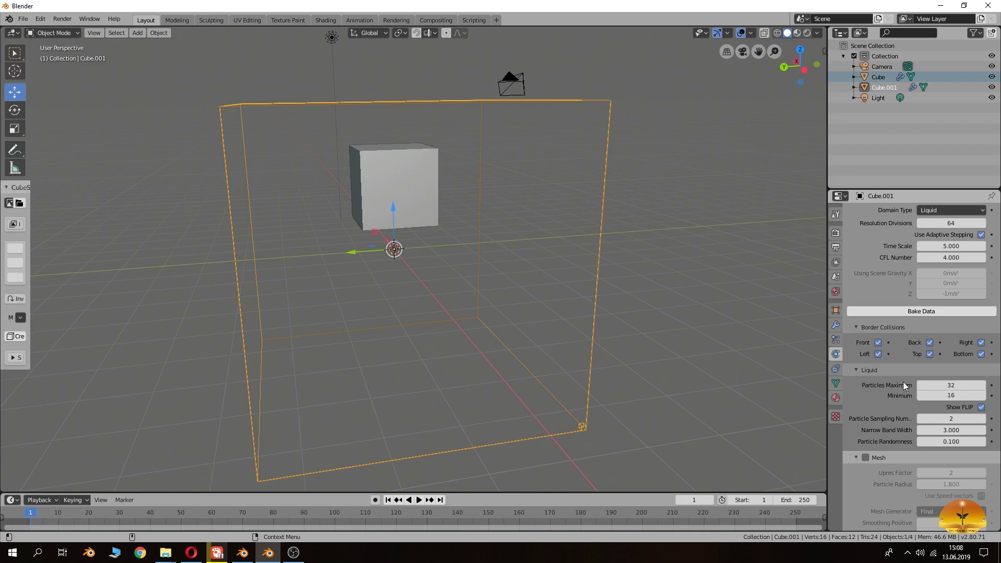
scroll(907, 375, up, 5)
click(900, 415)
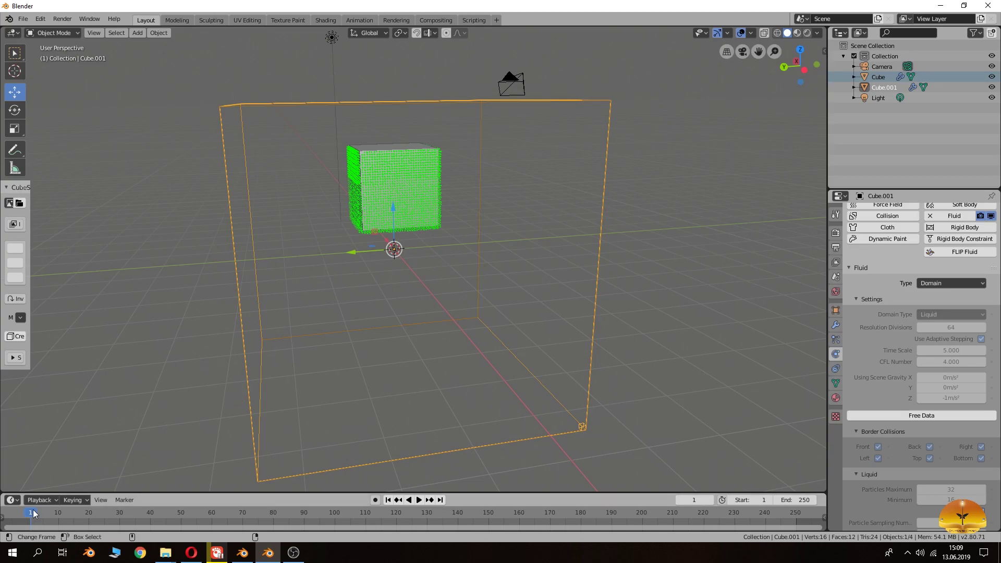
Play the baked simulation, stopping at frame 91, and set the cache End frame to 50.
click(419, 499)
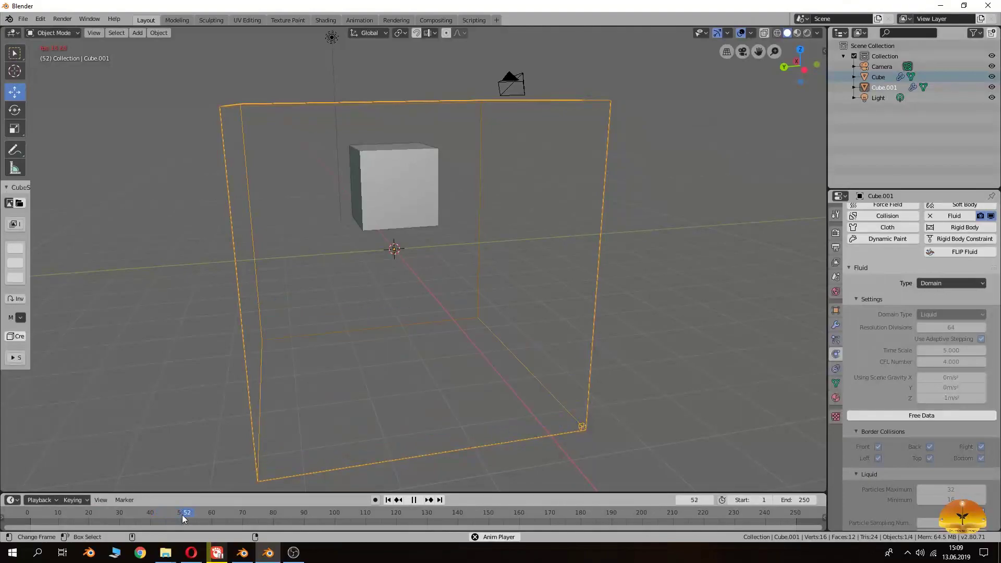
click(414, 500)
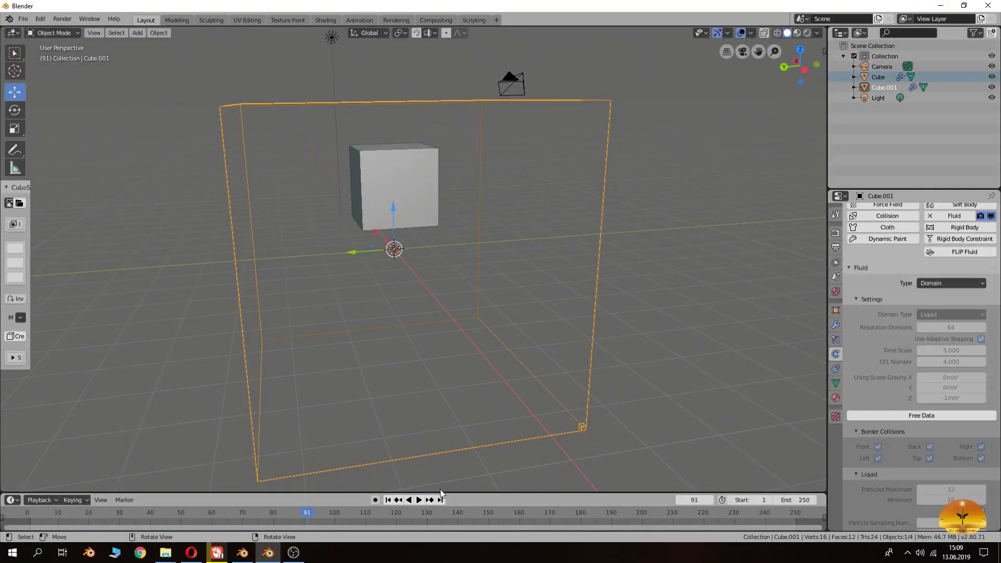
scroll(959, 326, down, 15)
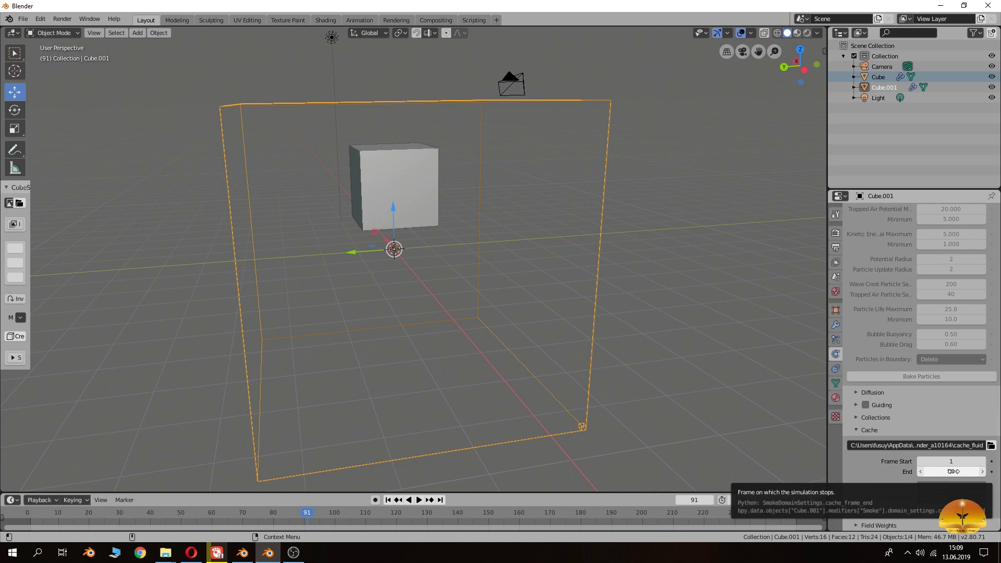
drag(948, 472, 893, 472)
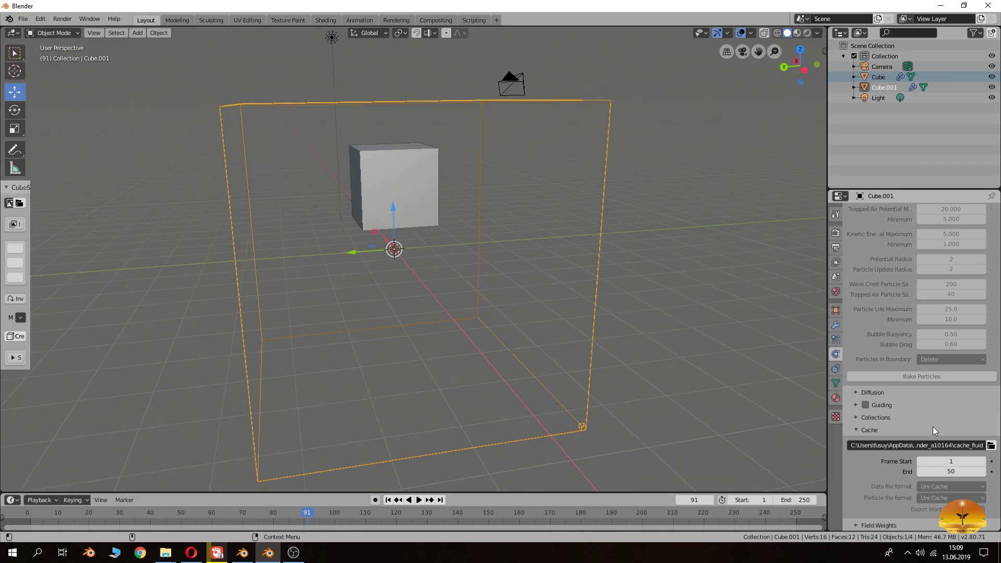
scroll(944, 417, up, 15)
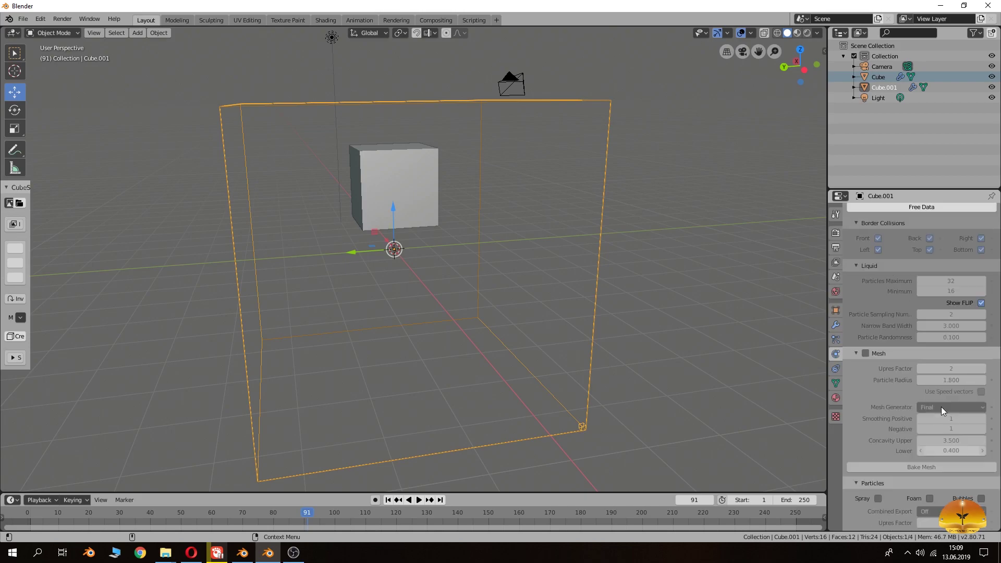
scroll(941, 407, up, 5)
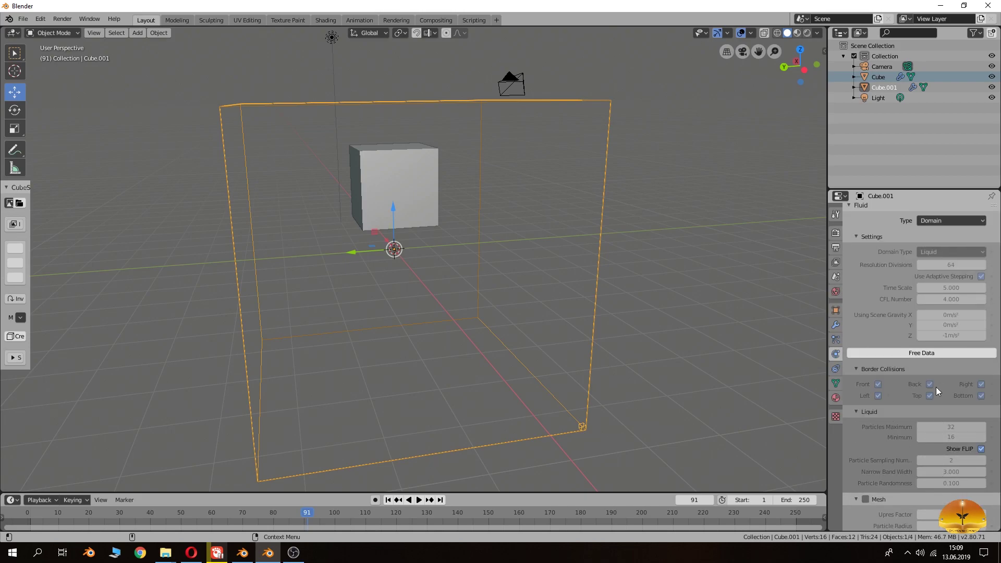
scroll(934, 387, up, 4)
scroll(936, 365, down, 10)
scroll(937, 362, down, 12)
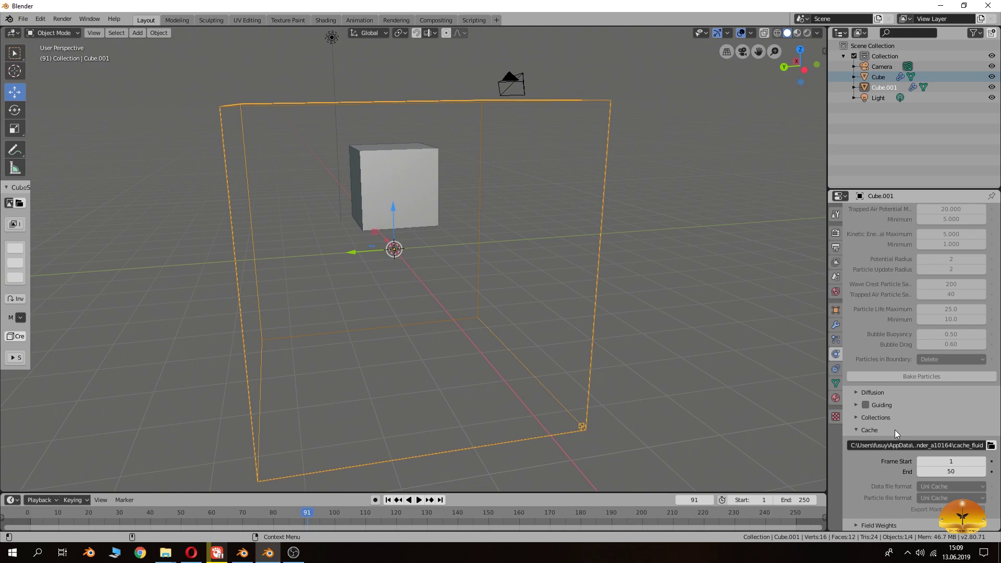
scroll(945, 425, up, 12)
scroll(945, 425, up, 10)
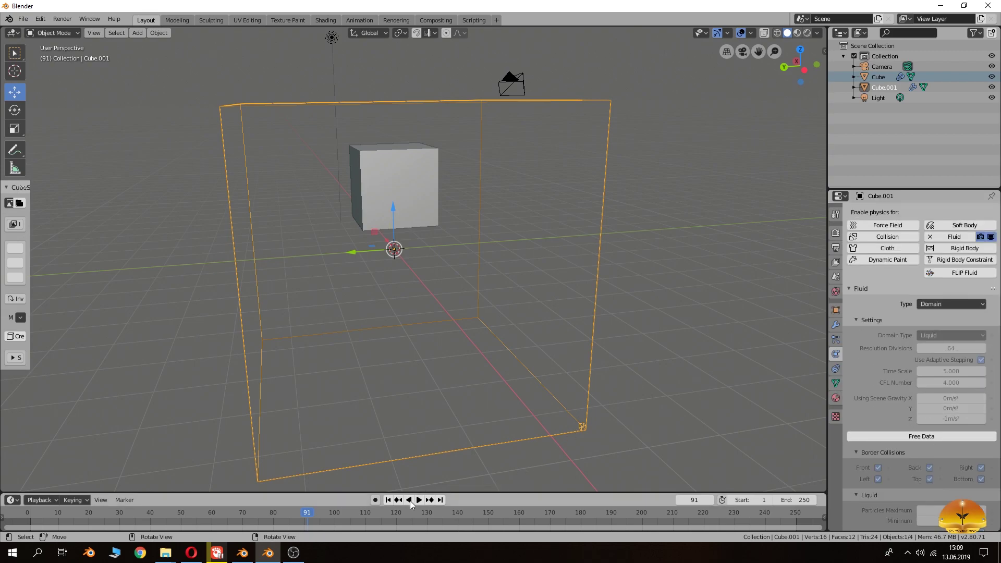
Play the liquid simulation from frame 1 to frame 22.
click(388, 499)
click(419, 500)
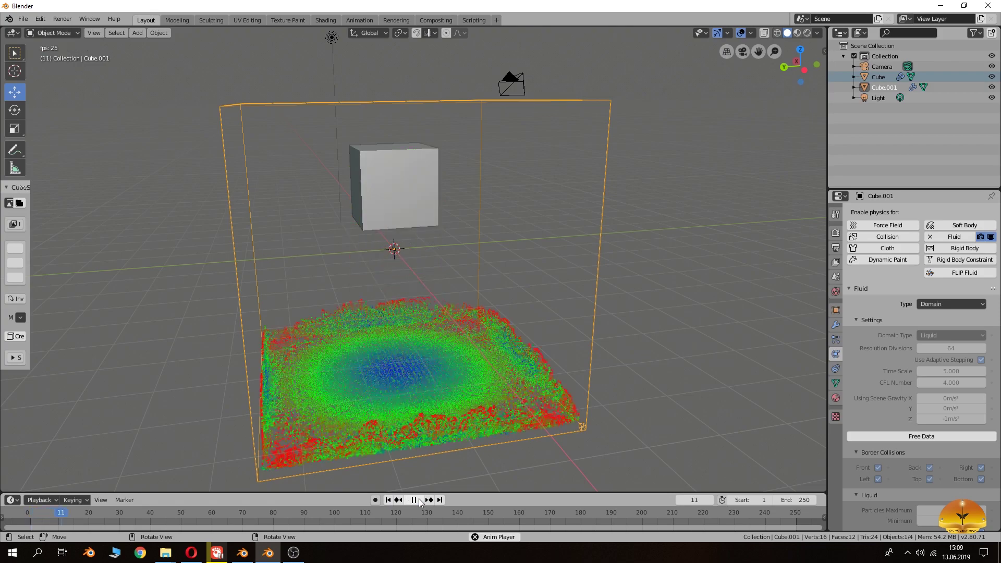
middle_drag(428, 401, 474, 390)
Enable Mesh generation for the liquid domain and bake the surface mesh.
scroll(899, 384, down, 7)
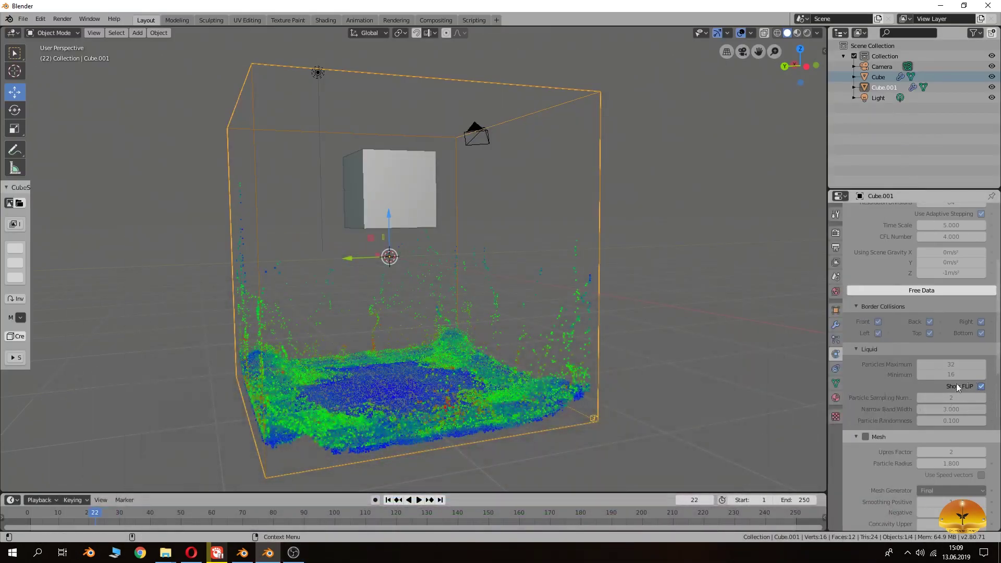
scroll(900, 384, down, 4)
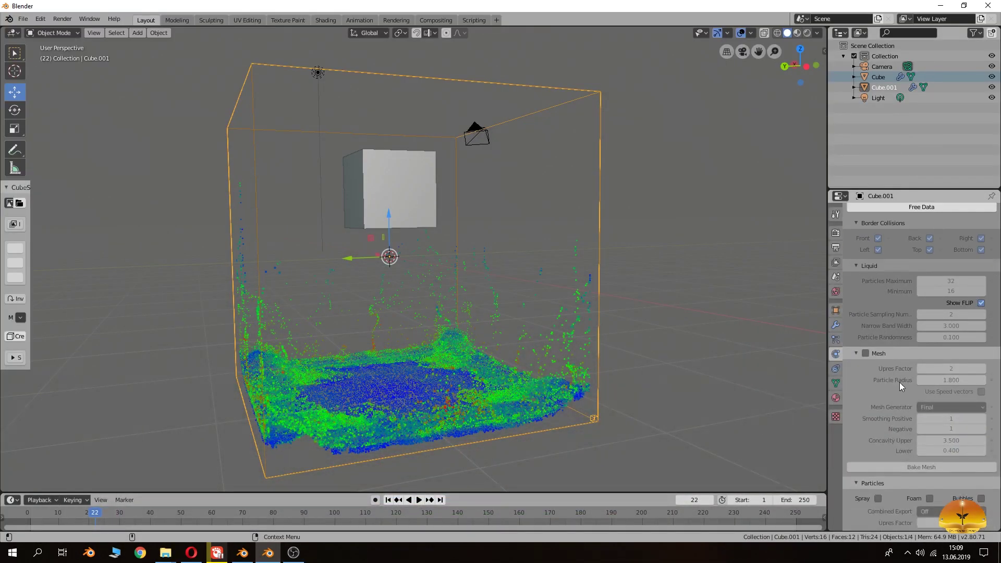
click(866, 354)
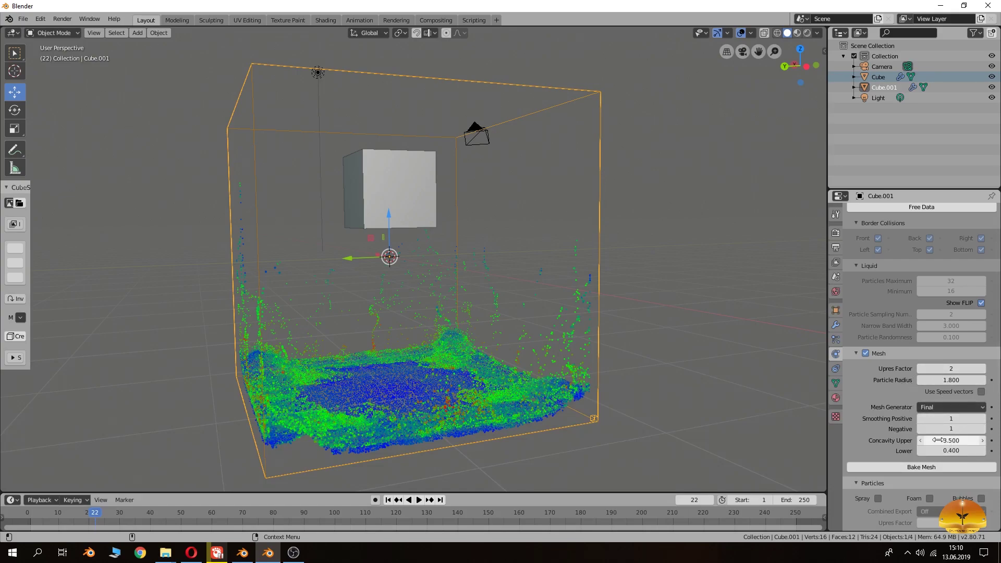
scroll(900, 411, down, 3)
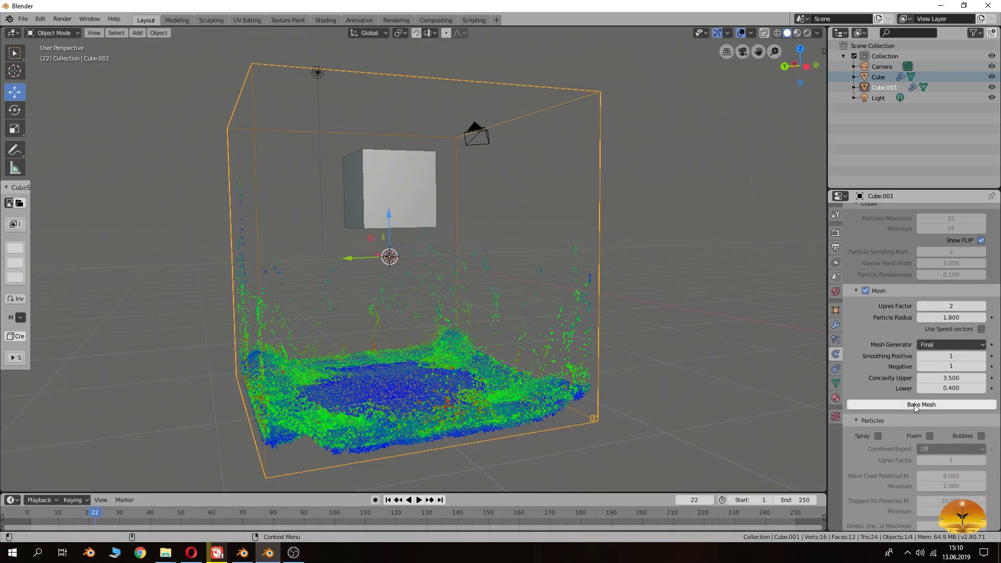
click(915, 405)
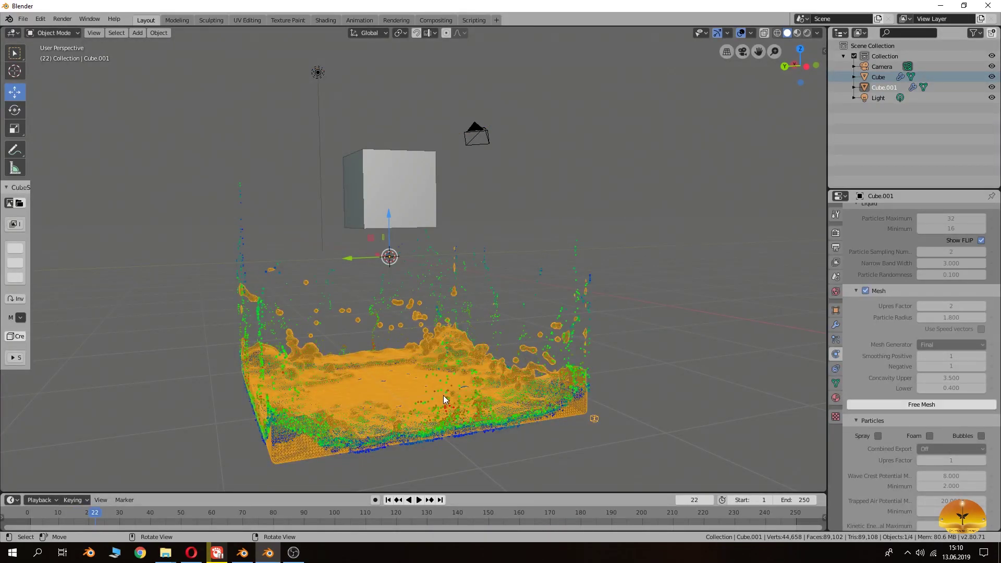
Inspect the orange liquid mesh from several angles and split the viewport into two side-by-side 3D views.
scroll(443, 395, up, 3)
middle_drag(443, 395, 503, 312)
middle_drag(494, 366, 485, 323)
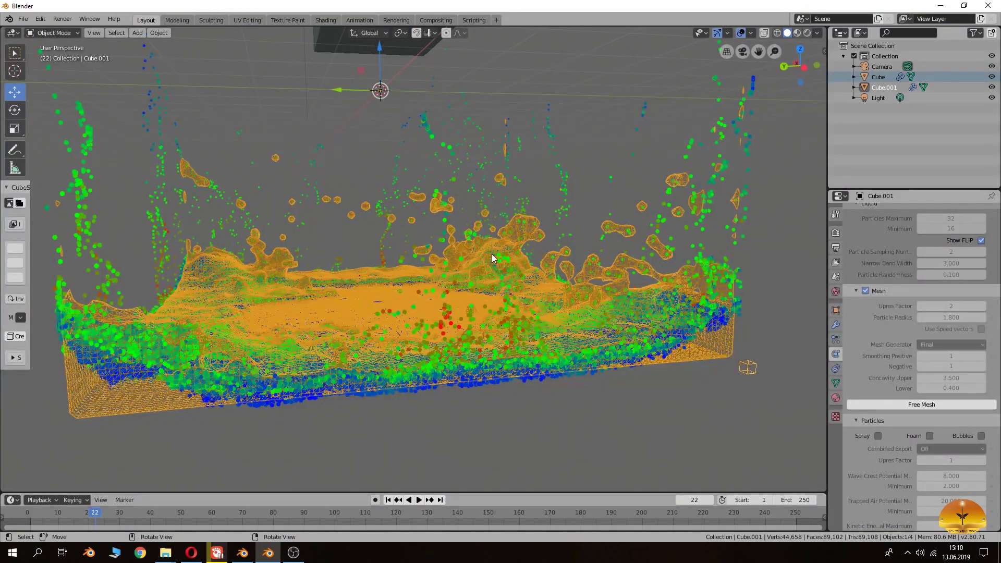
middle_drag(495, 259, 510, 277)
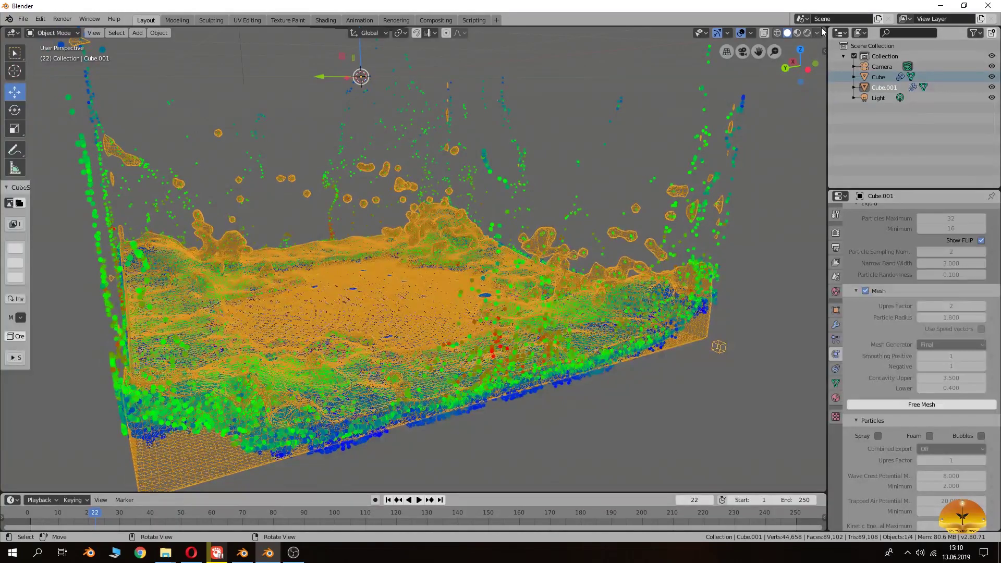
drag(822, 31, 529, 67)
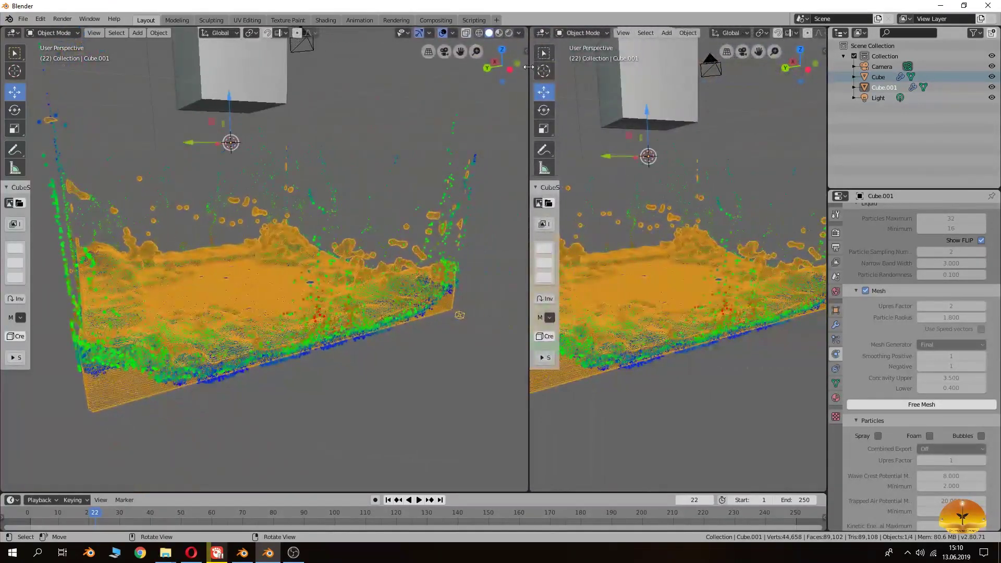
Turn the right-hand view into a widened Shader Editor with its sidebar hidden.
click(575, 32)
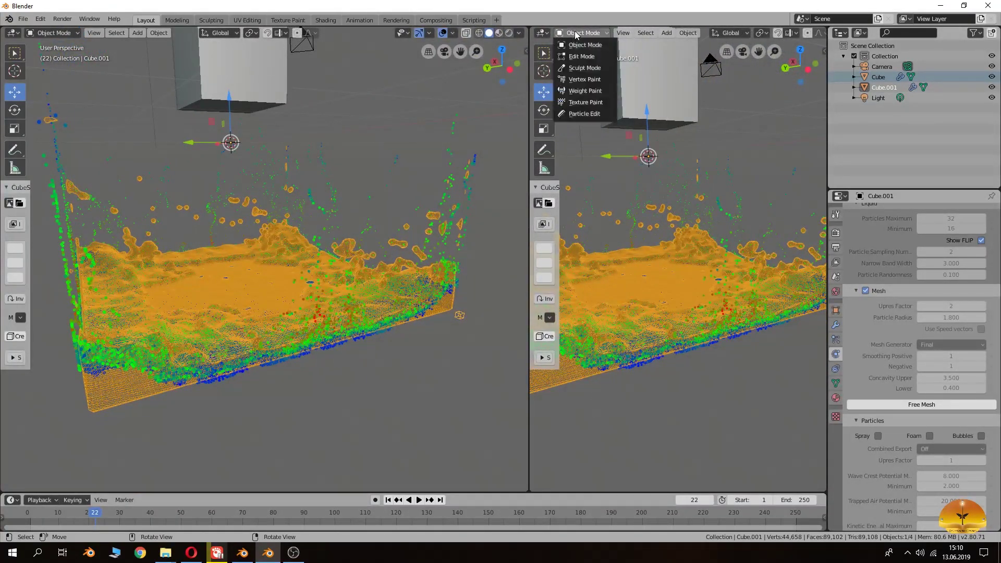
click(543, 33)
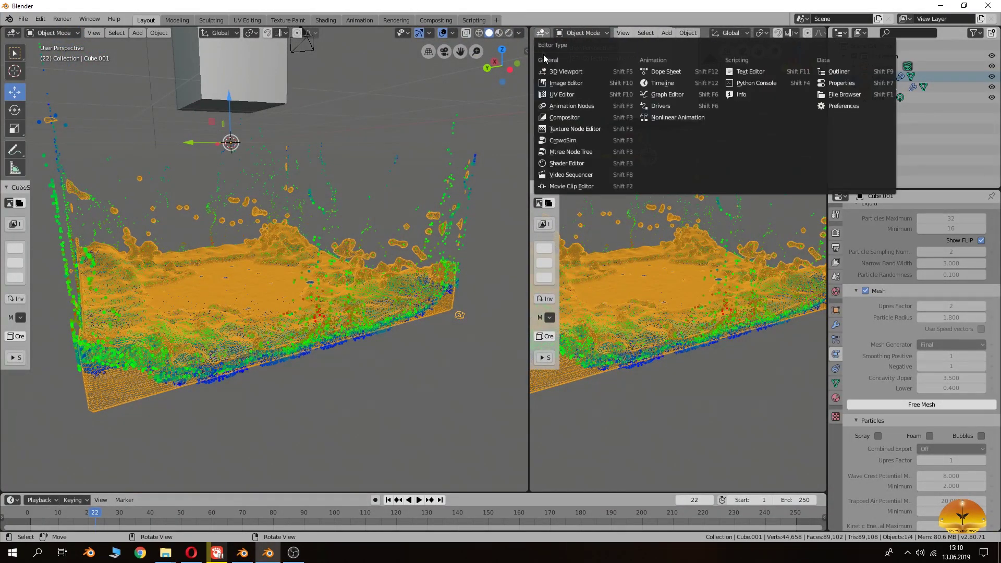
click(557, 164)
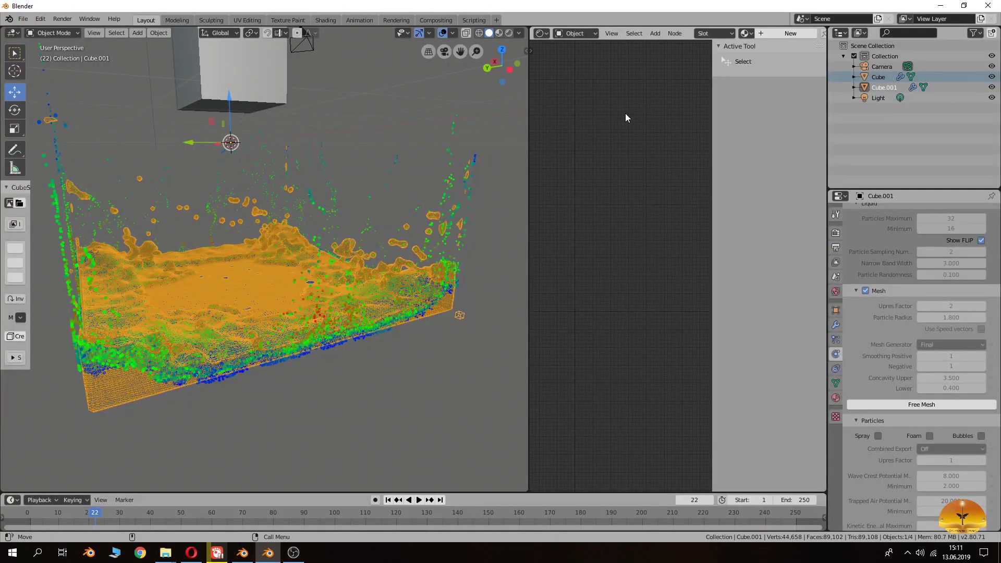
key(n)
drag(530, 152, 452, 148)
Create Material.001 for Cube.001 and frame its Principled BSDF and Material Output nodes.
click(687, 37)
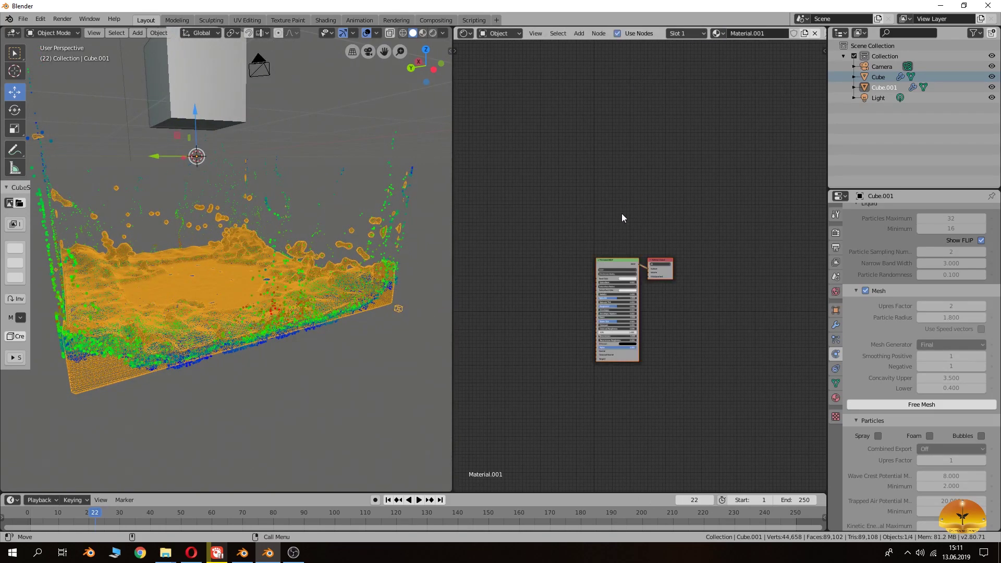
scroll(621, 229, up, 3)
middle_drag(620, 243, 624, 103)
scroll(647, 227, up, 2)
middle_drag(646, 170, 645, 249)
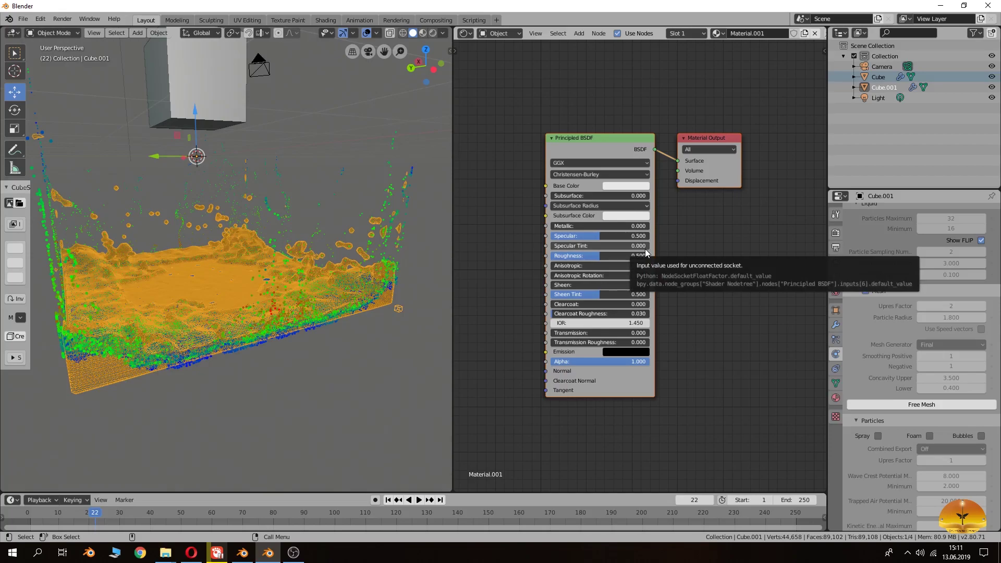
click(836, 312)
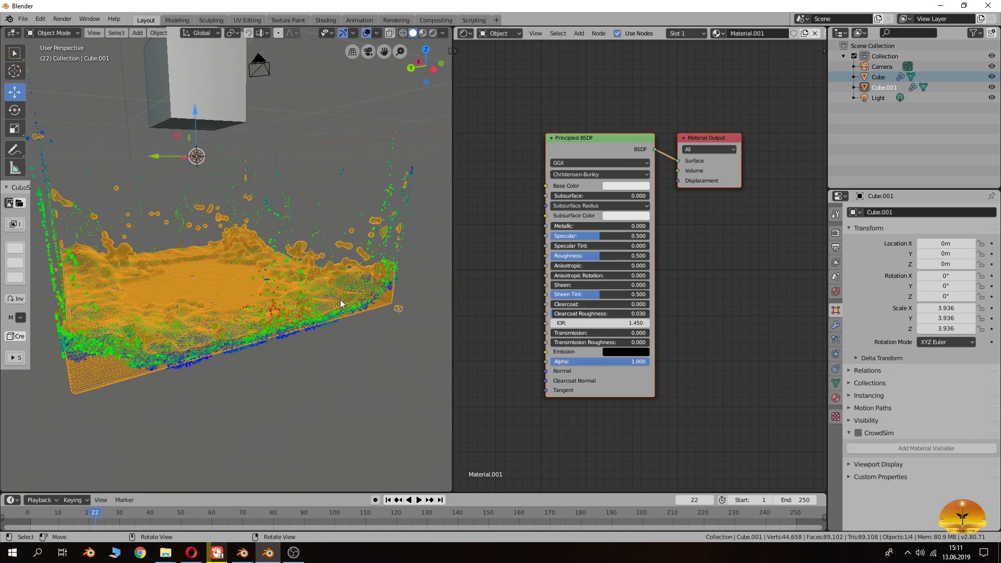
Set Cube.001's Display As to Solid and view the liquid in Material Preview shading.
click(880, 463)
scroll(934, 465, down, 2)
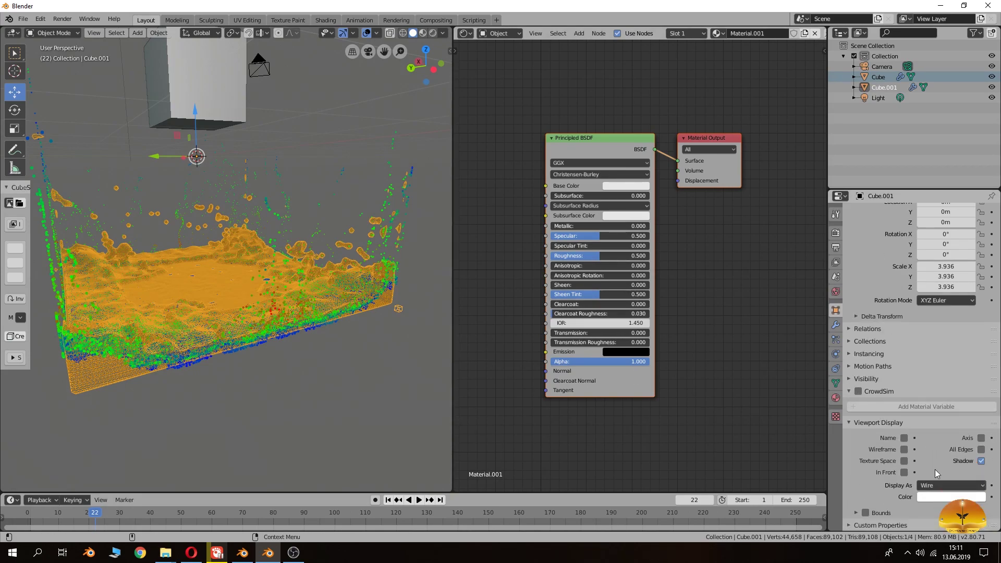
click(938, 482)
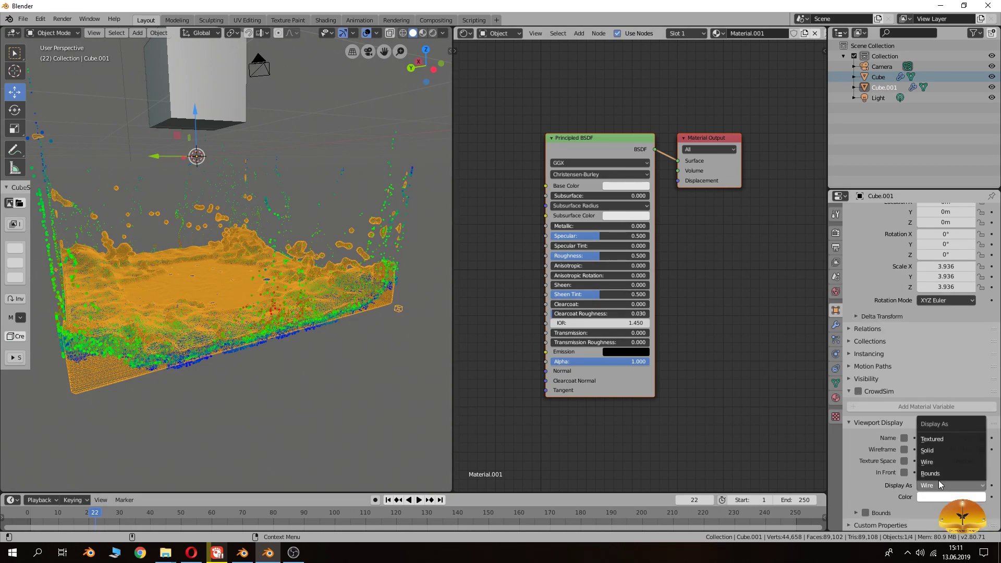
click(932, 452)
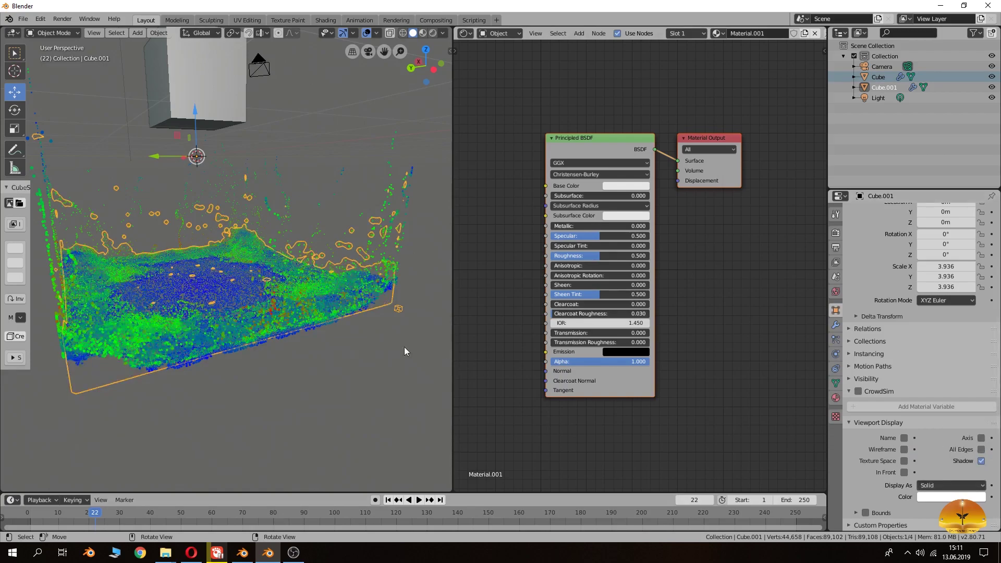
click(424, 34)
mouse_move(349, 189)
middle_down()
mouse_move(261, 224)
mouse_move(233, 201)
middle_up()
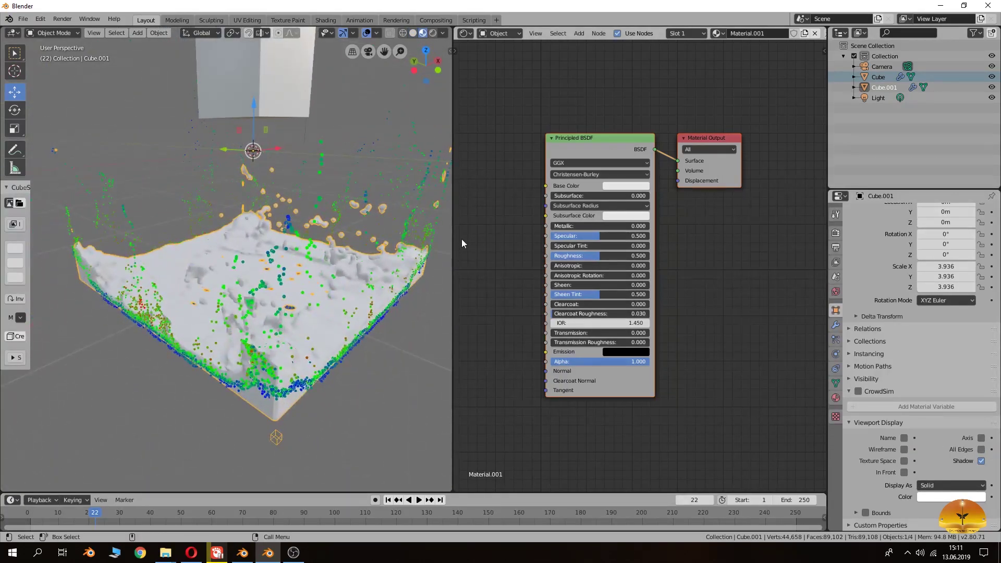
Brighten the water's Base Color to white and drop Roughness to 0.
click(609, 186)
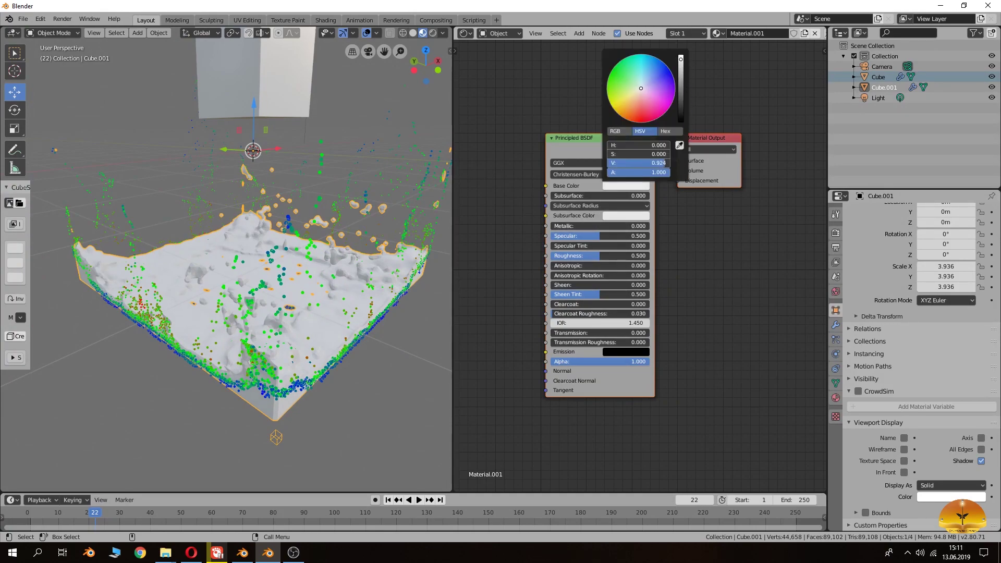
drag(667, 163, 674, 163)
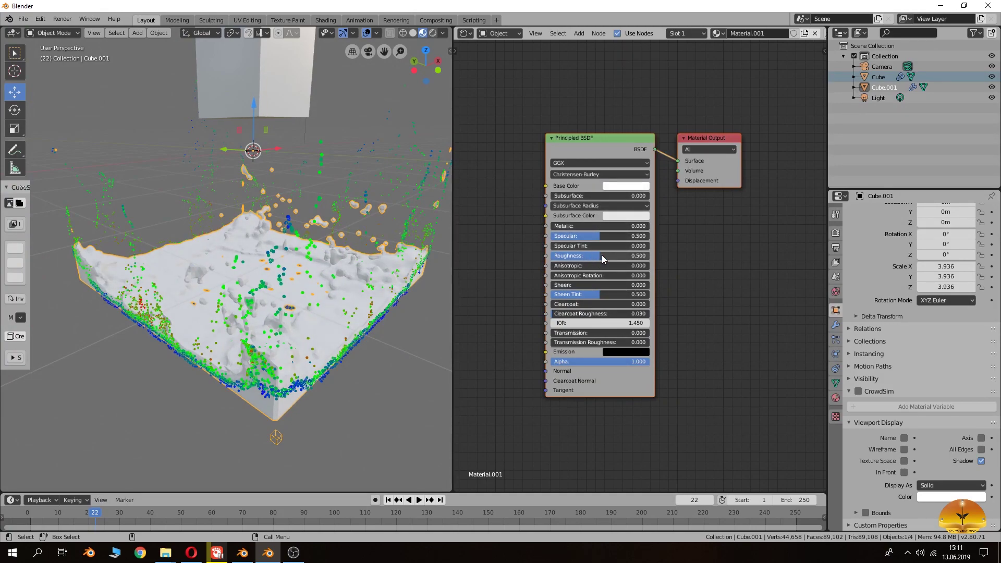
drag(598, 258, 555, 257)
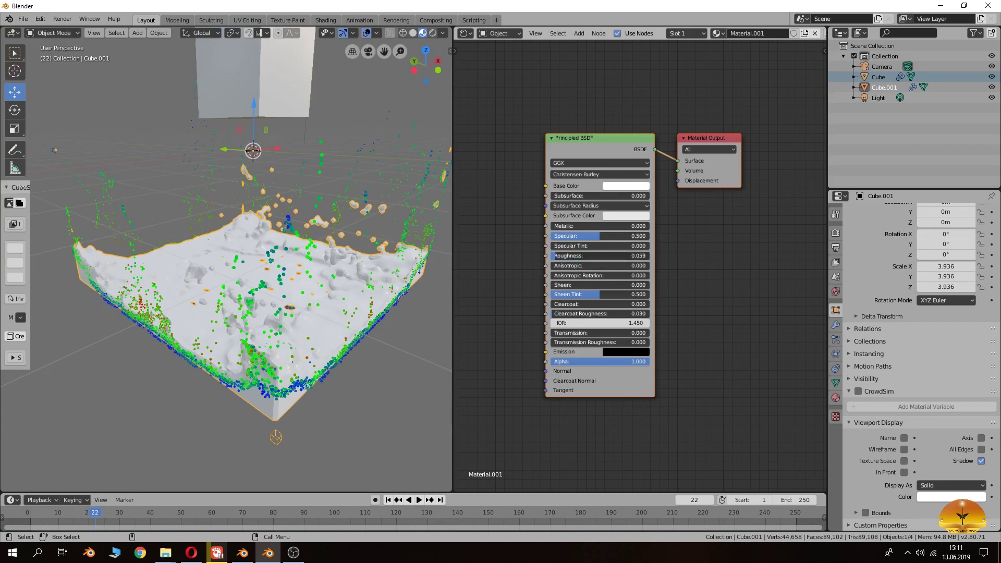
Raise Transmission to 1 and set the IOR to 1.33.
drag(568, 334, 649, 334)
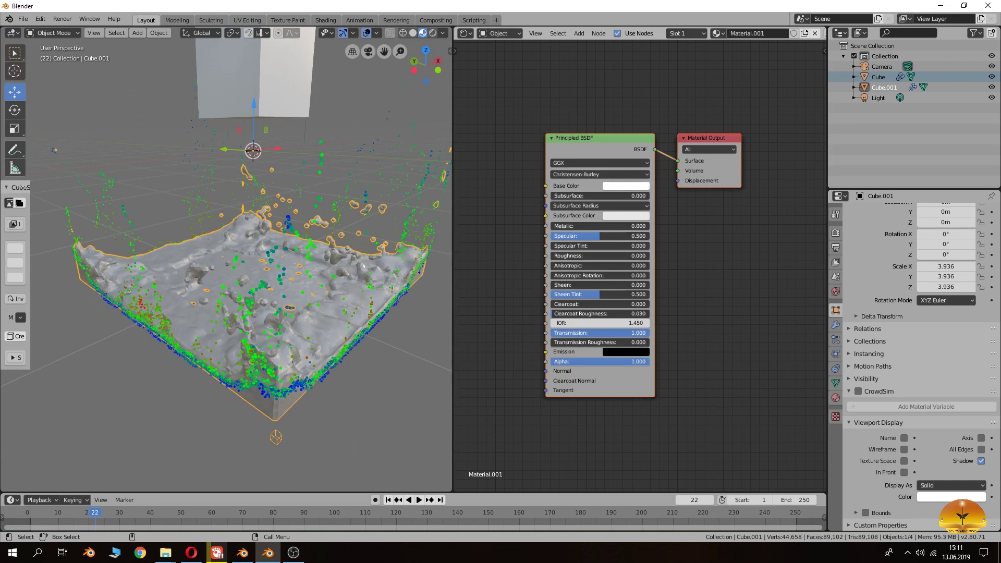
click(635, 323)
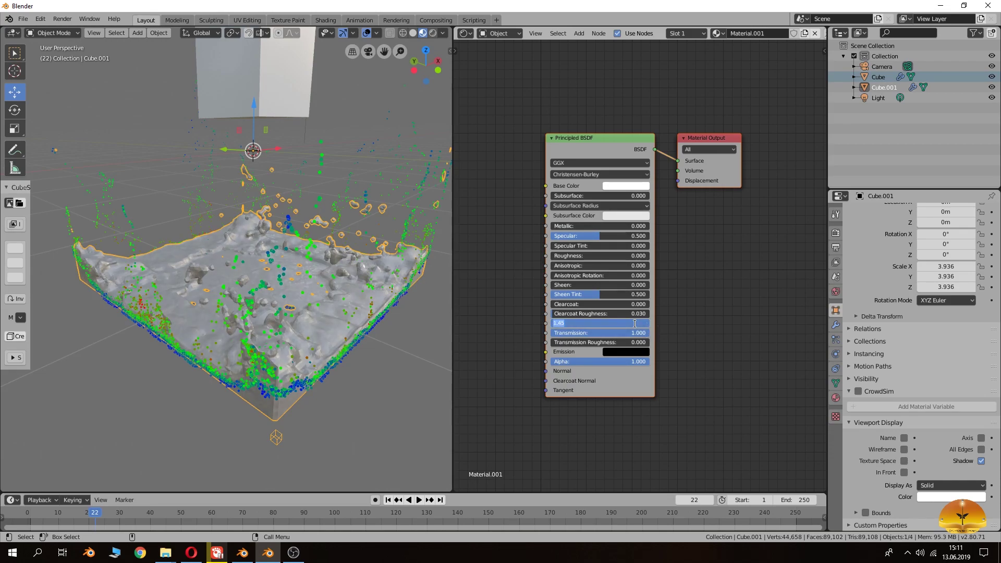
key(Return)
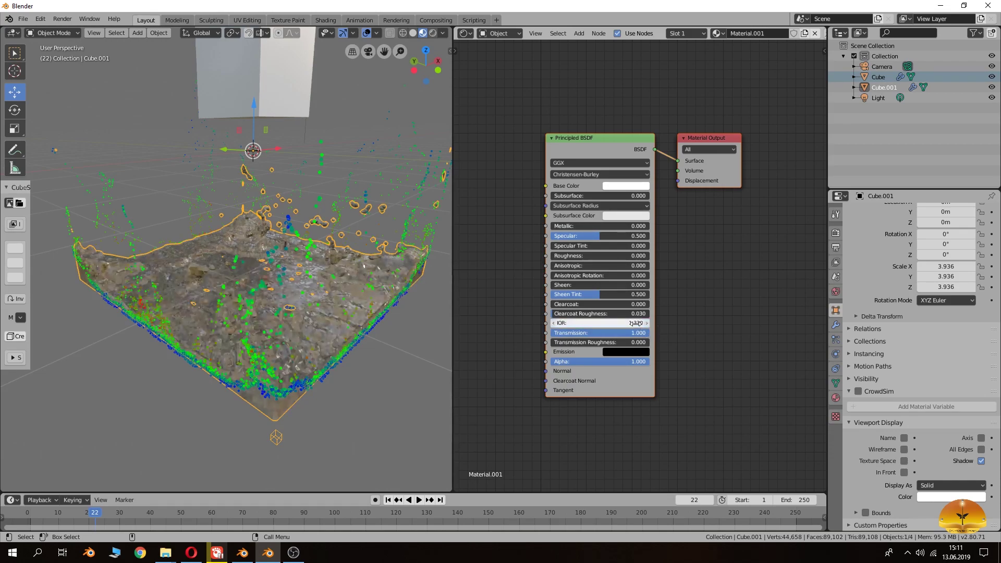
middle_drag(371, 313, 331, 327)
scroll(321, 272, up, 6)
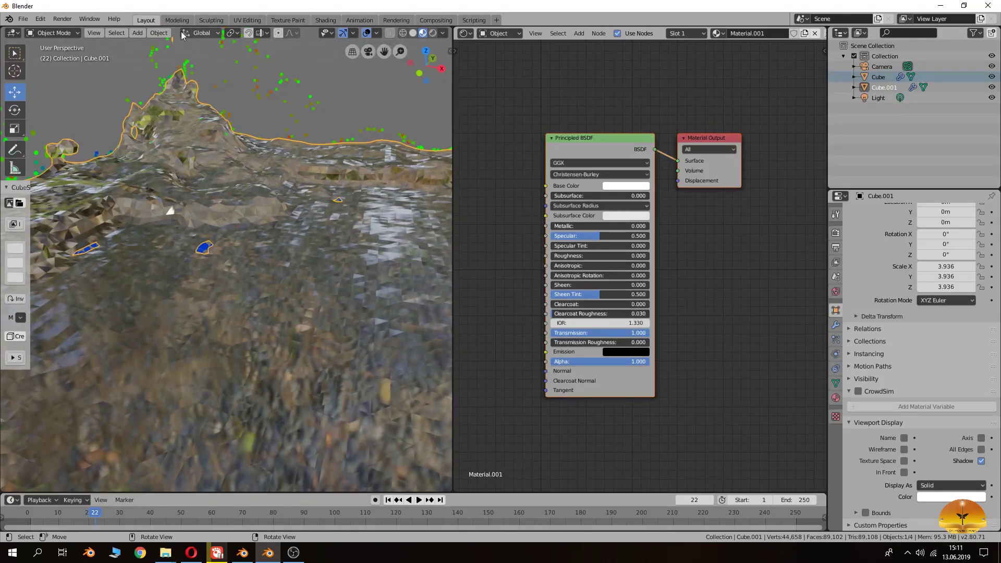
click(159, 33)
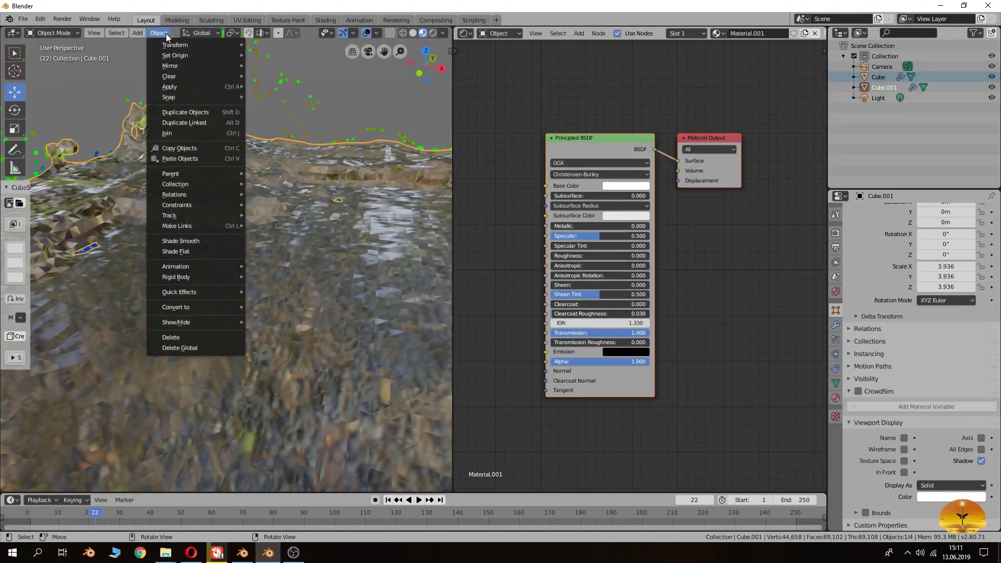
Shade the fluid surface smooth and enable Eevee's Screen Space Reflections.
click(187, 240)
middle_drag(193, 242, 265, 246)
click(836, 232)
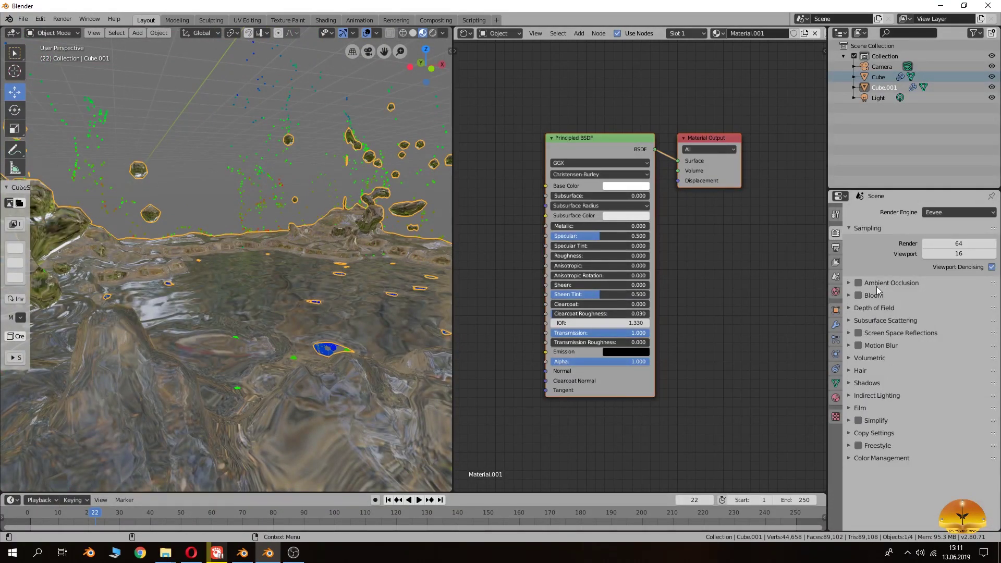
click(858, 333)
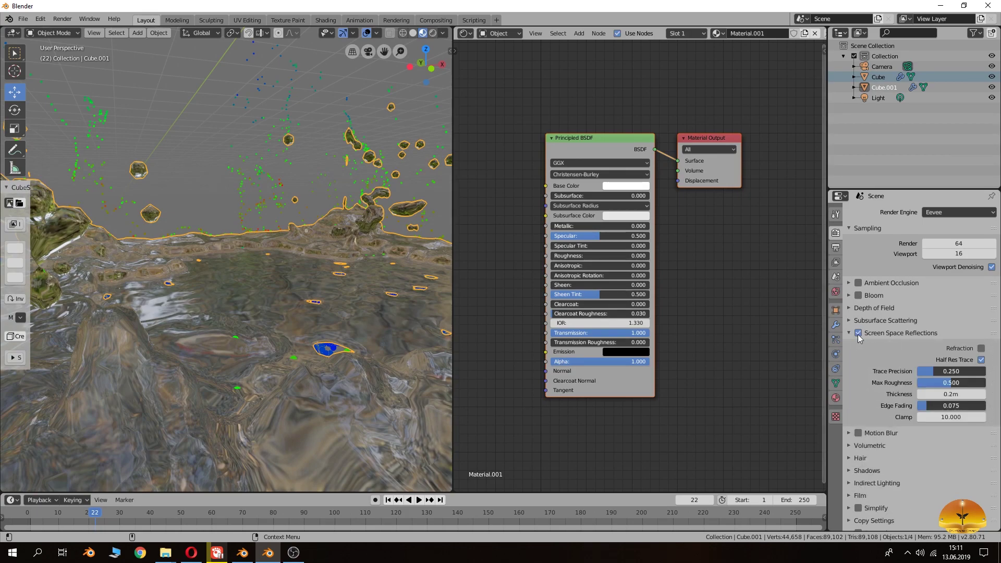
Turn on Screen Space Refraction in Material.001's settings.
click(836, 399)
scroll(902, 340, down, 10)
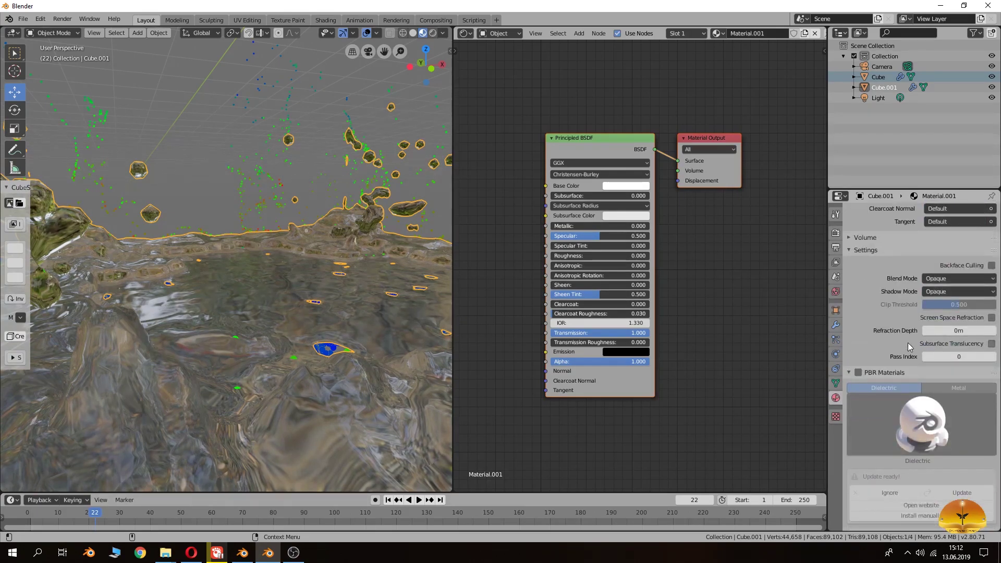
click(992, 317)
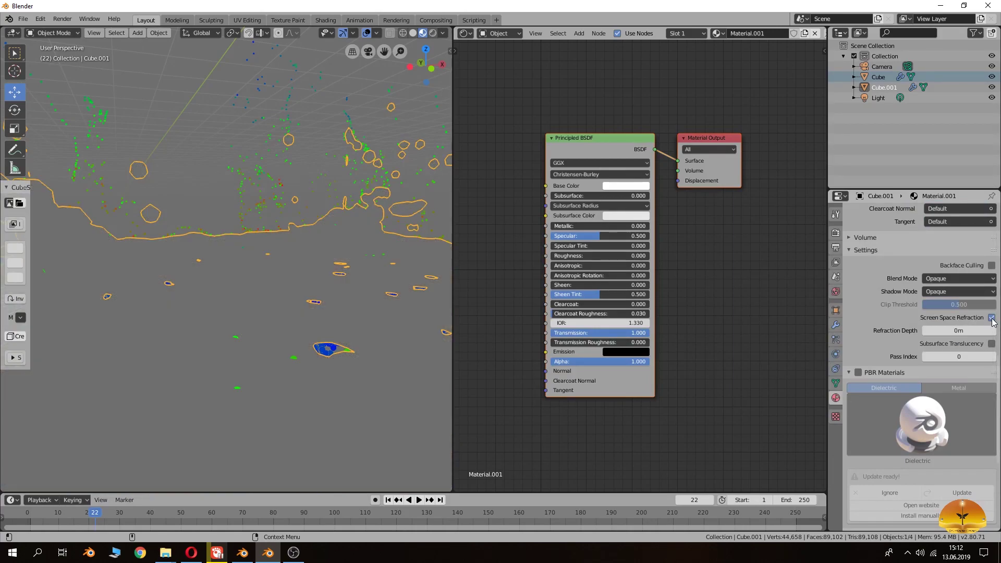
click(836, 234)
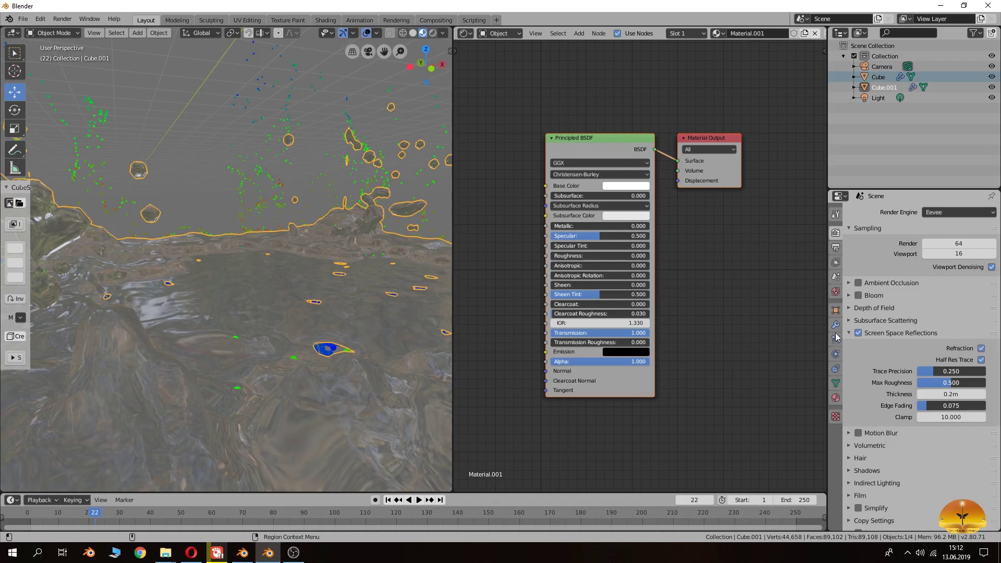
click(836, 398)
scroll(918, 339, down, 10)
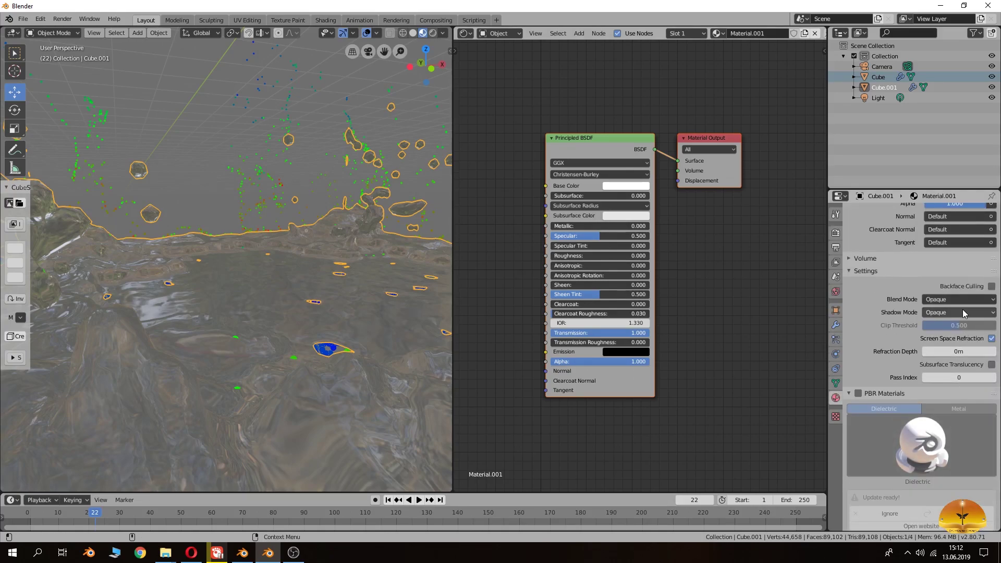
scroll(329, 288, down, 5)
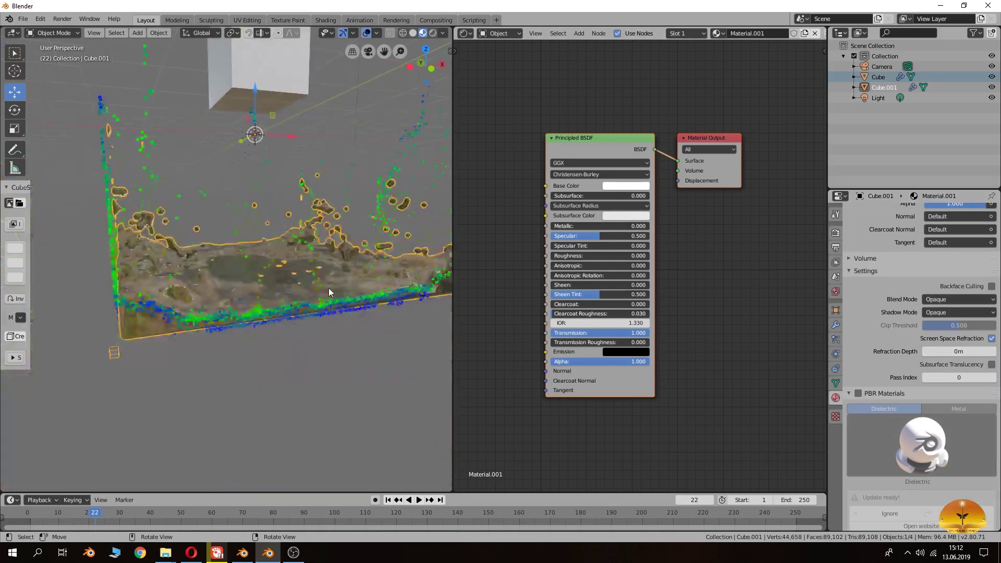
middle_drag(329, 287, 290, 308)
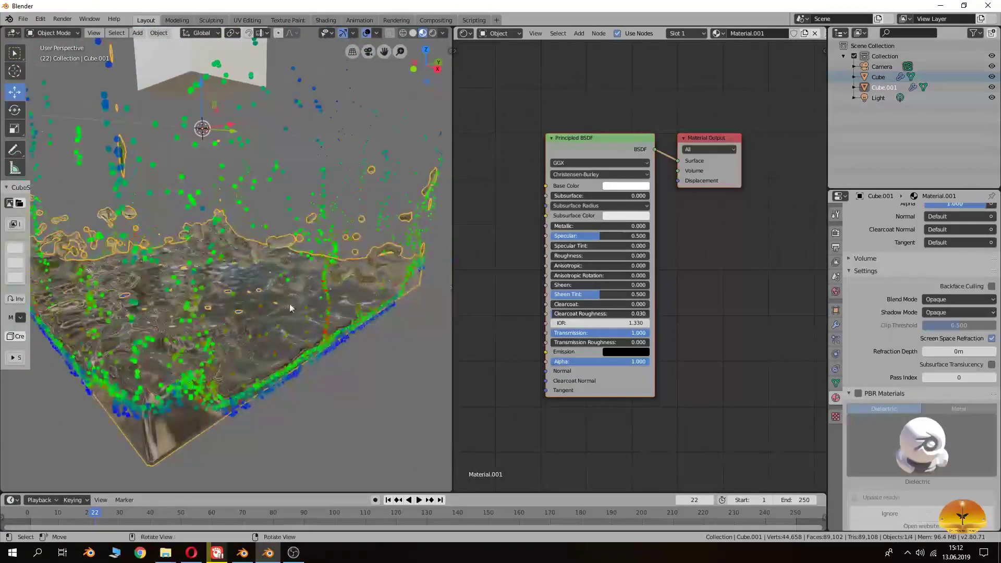
Preview the glassy liquid in Rendered shading from several angles.
click(433, 33)
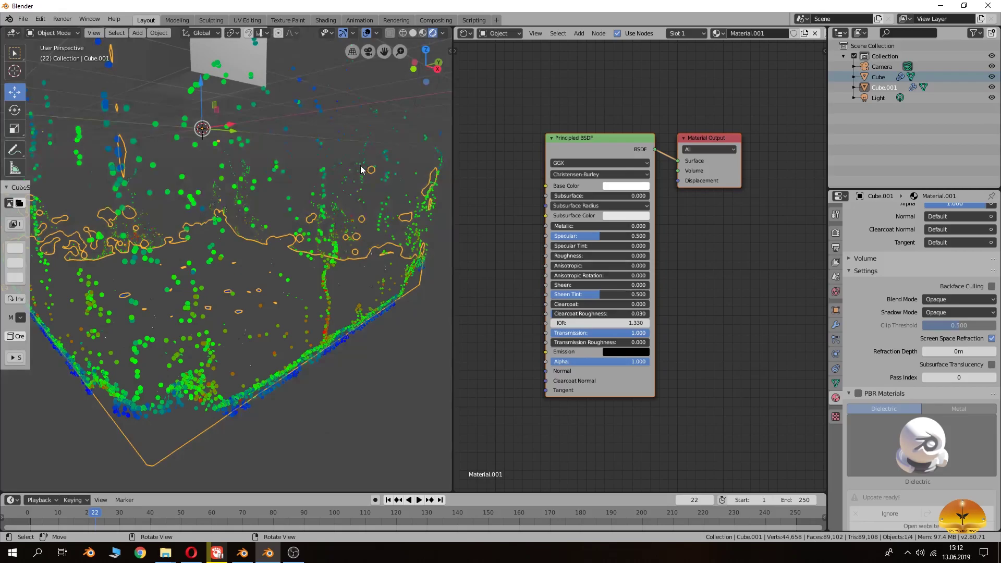
scroll(353, 174, down, 3)
scroll(335, 202, up, 6)
mouse_move(336, 202)
middle_down()
mouse_move(213, 228)
mouse_move(245, 209)
mouse_move(334, 206)
middle_up()
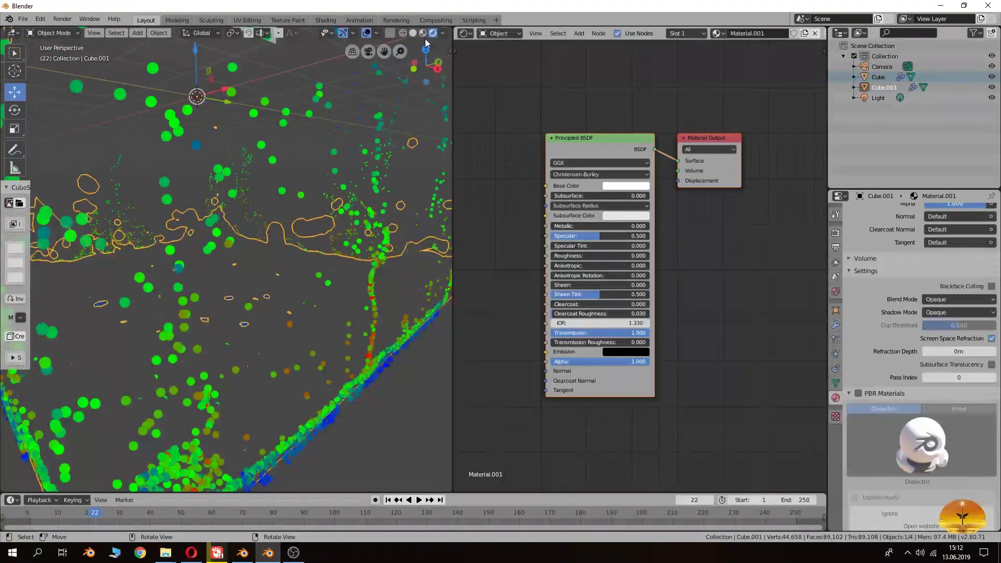
drag(453, 69, 622, 71)
scroll(536, 101, down, 4)
middle_drag(409, 165, 581, 65)
click(602, 33)
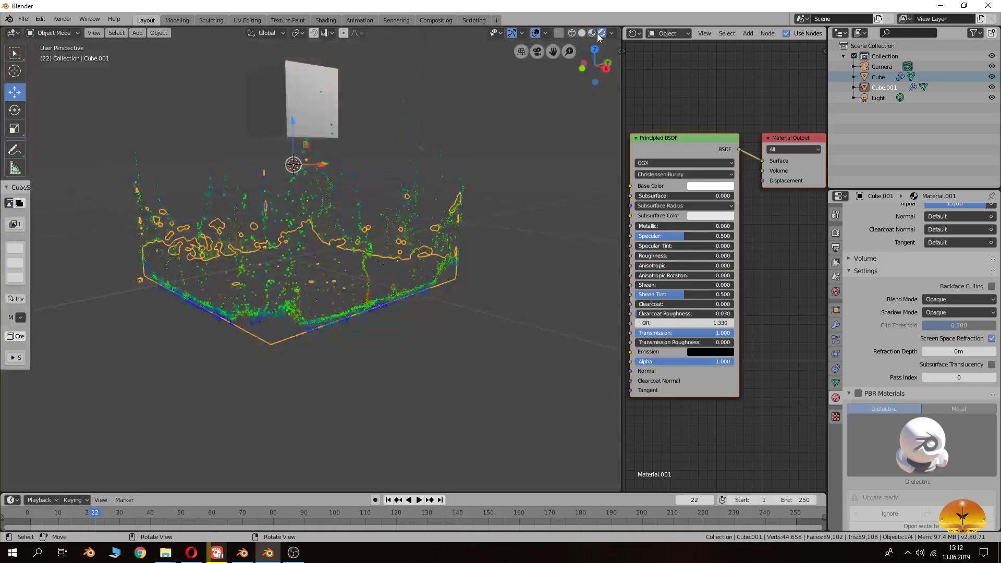
click(592, 33)
scroll(363, 241, up, 2)
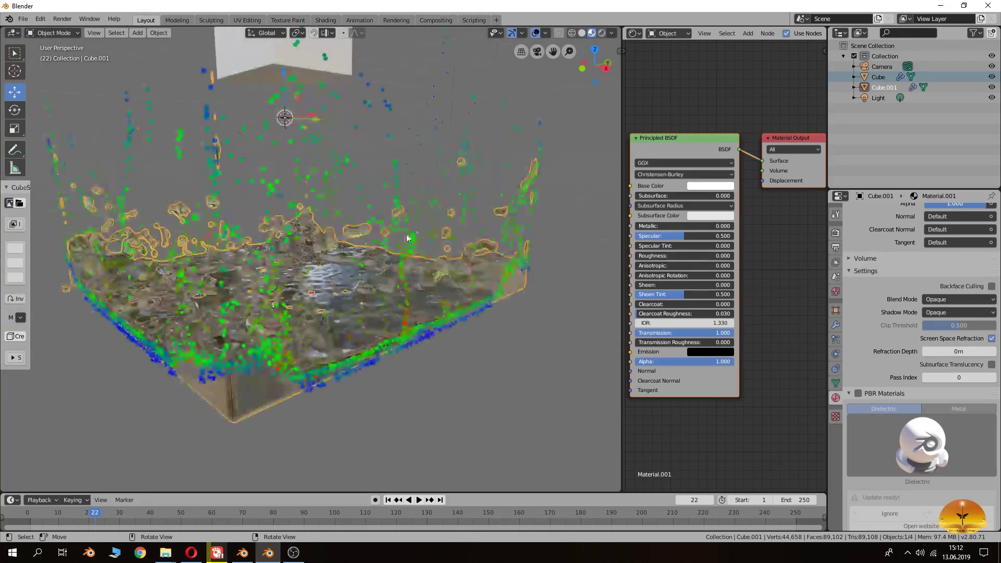
middle_drag(467, 267, 352, 270)
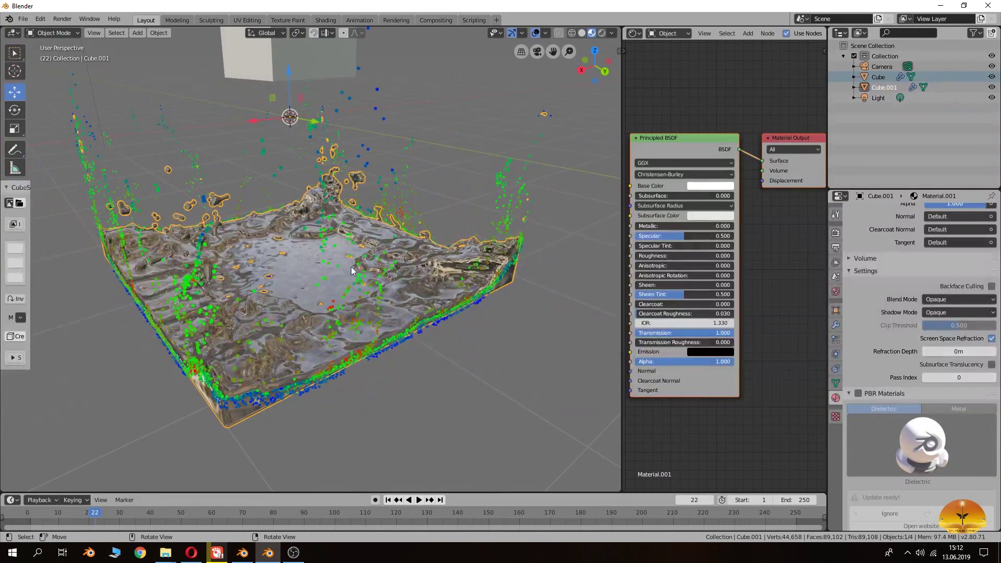
click(836, 354)
Enable Spray, Foam and Bubbles particles in the liquid's fluid settings.
scroll(910, 307, down, 5)
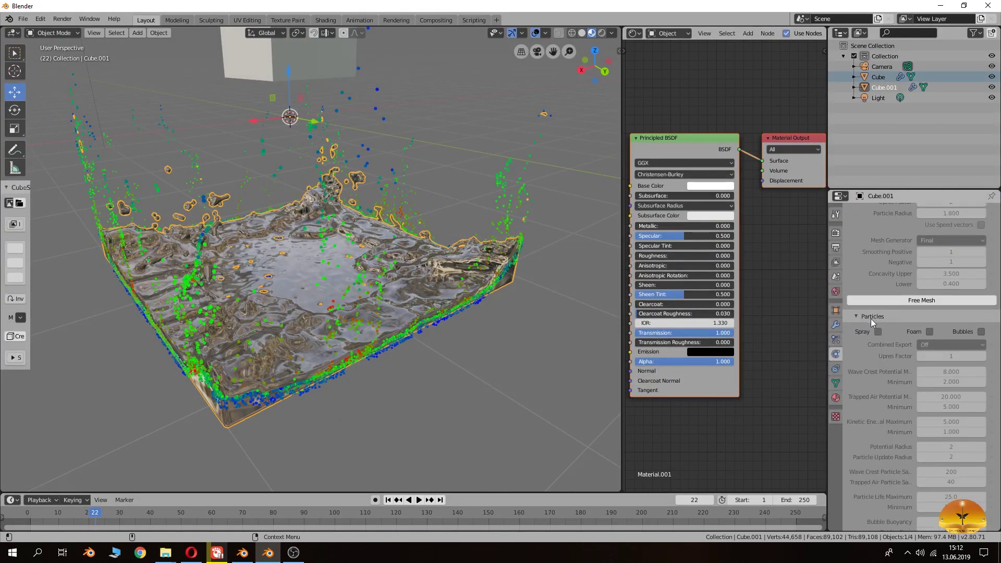
click(878, 332)
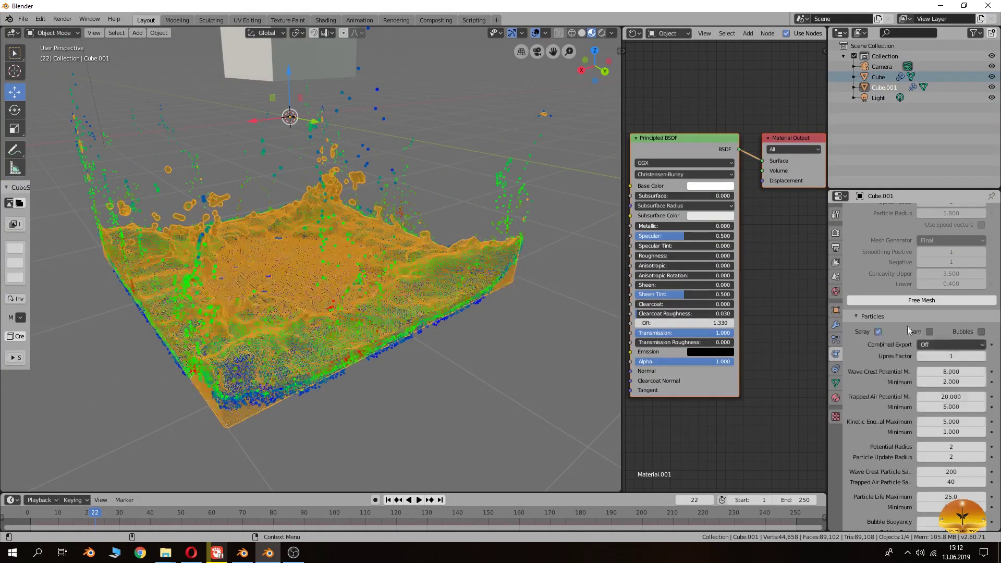
click(981, 332)
scroll(965, 344, down, 4)
Set Wave Crest Particle Sampling to 500 and bake the particles.
click(951, 387)
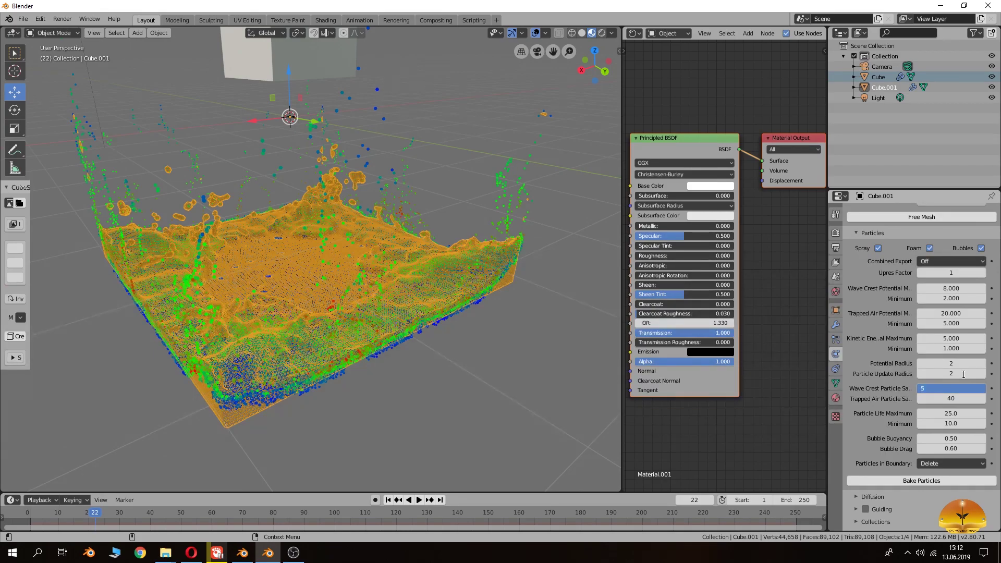
key(Return)
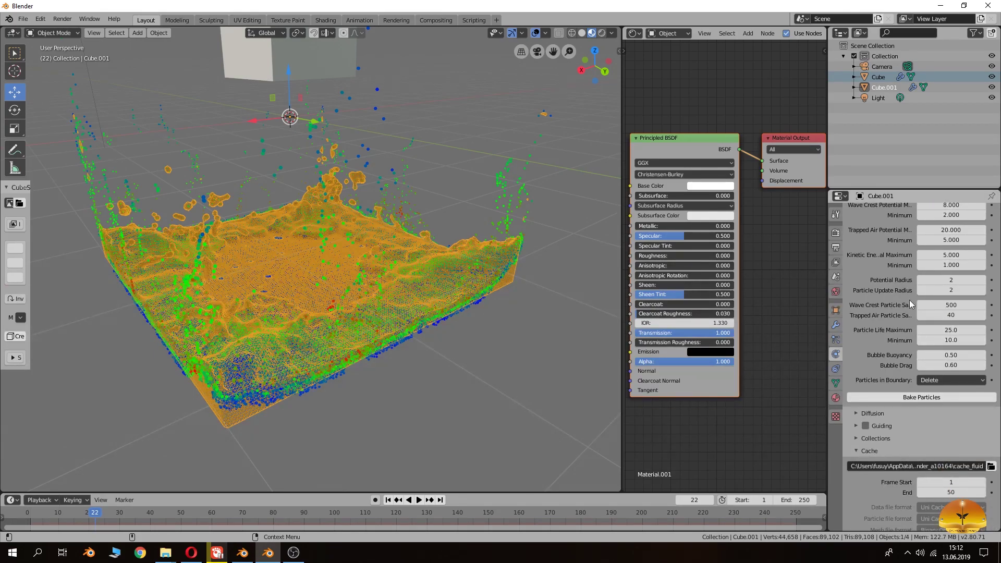
scroll(909, 299, down, 2)
scroll(912, 285, up, 2)
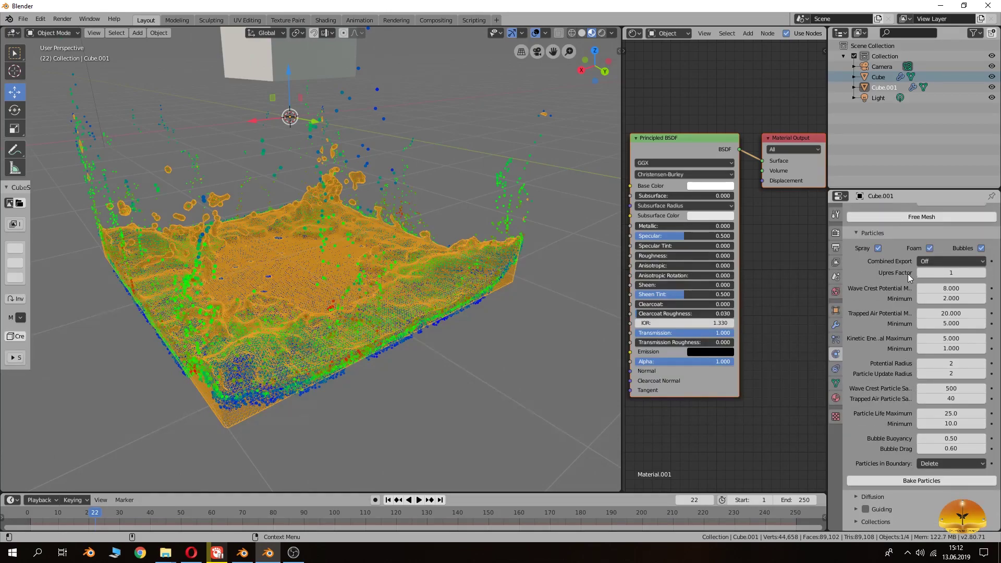
click(914, 483)
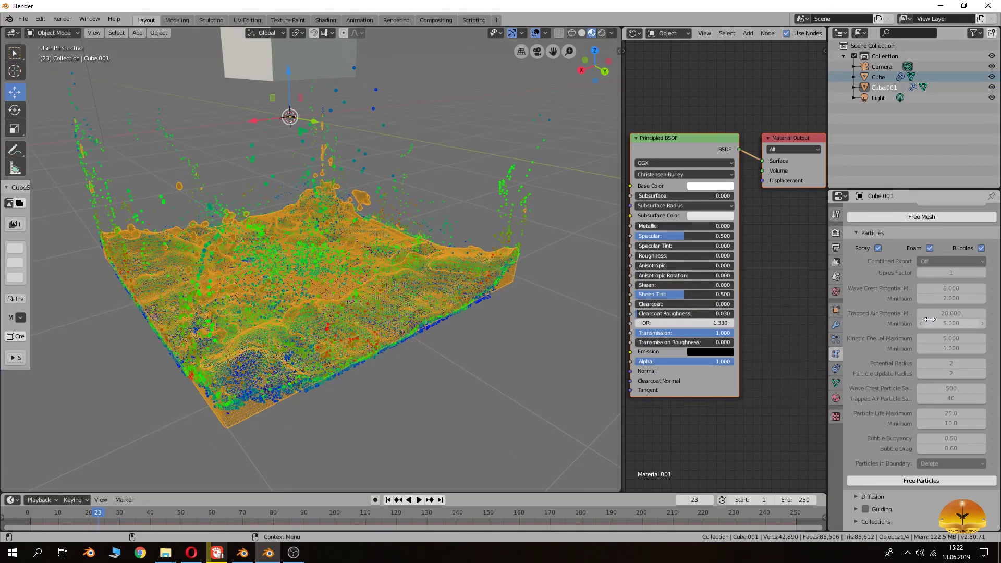
Show the Render panel of Cube.001's Spray Particles system, rendering as Halo.
mouse_move(567, 255)
middle_down()
mouse_move(436, 230)
mouse_move(475, 235)
mouse_move(459, 240)
mouse_move(445, 236)
mouse_move(579, 239)
middle_up()
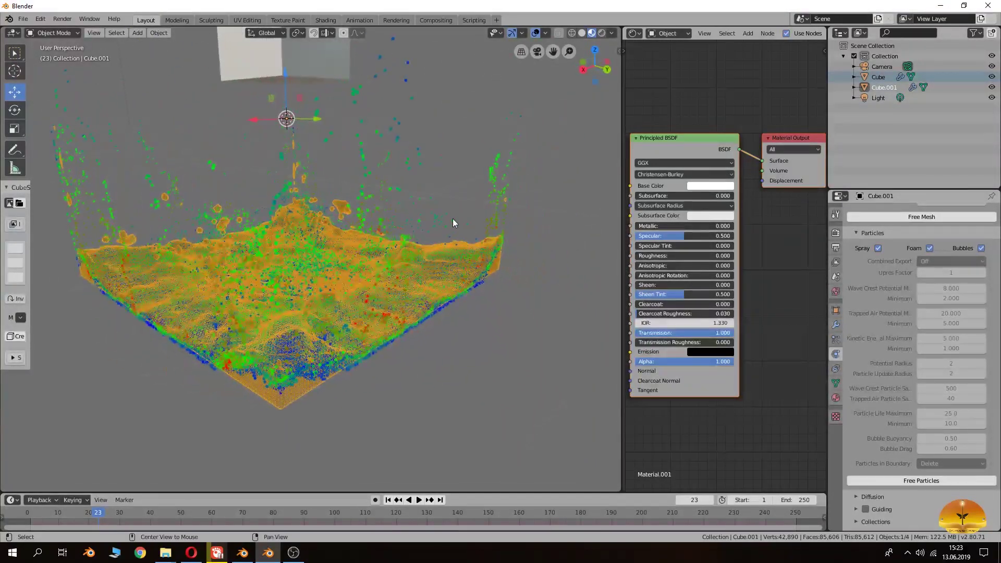
middle_drag(453, 219, 513, 275)
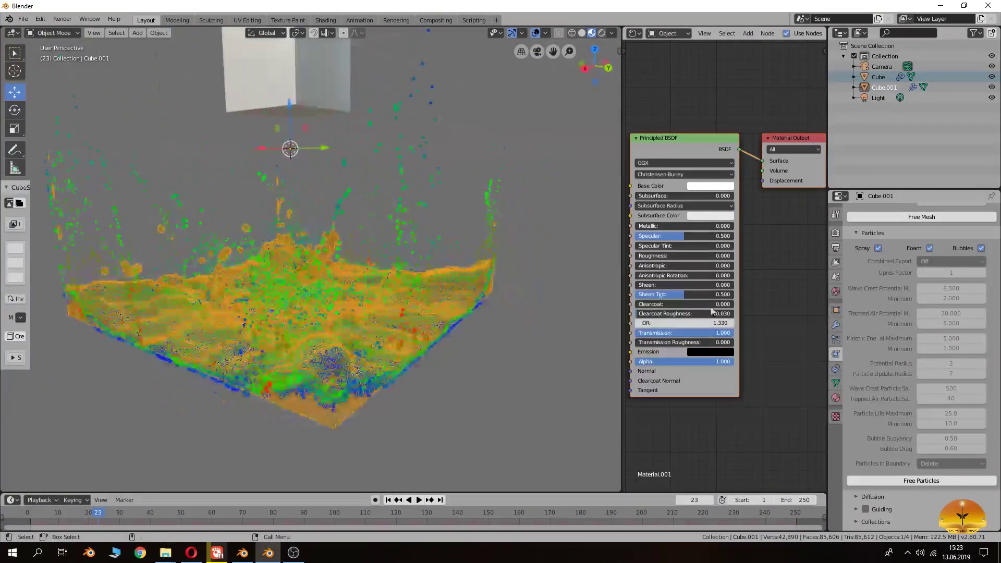
click(835, 339)
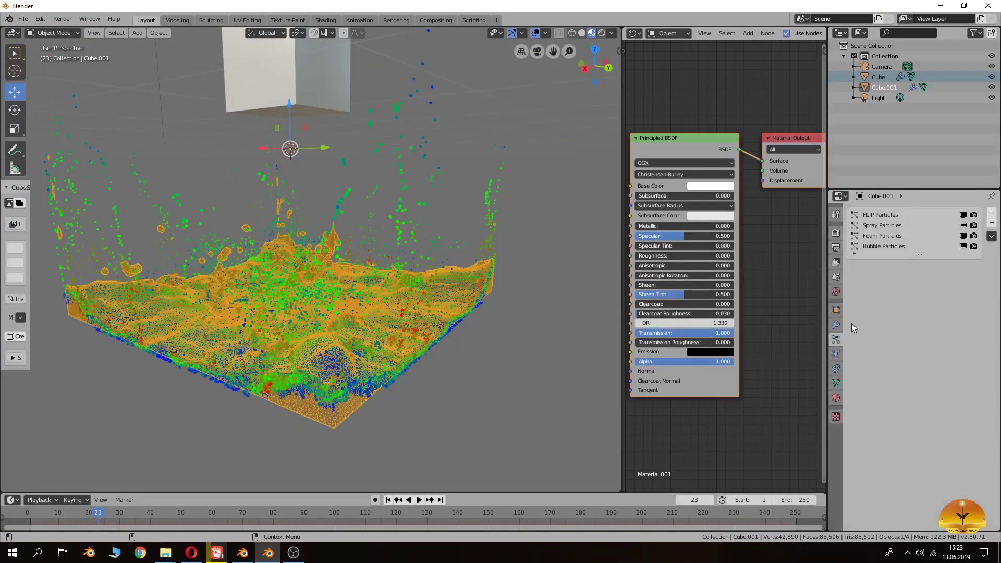
click(882, 226)
click(869, 286)
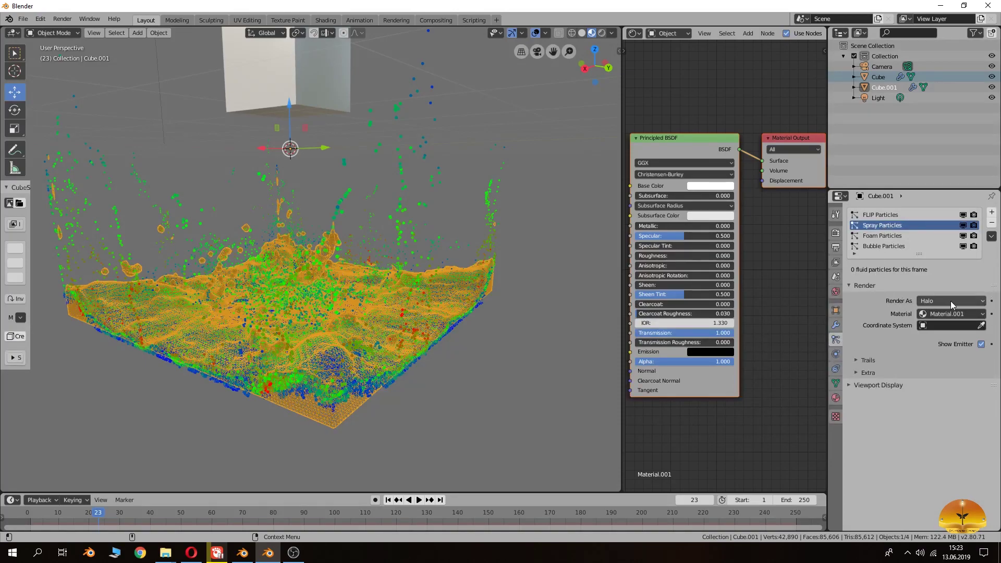
Compare Rendered, Material Preview and Solid shading, then turn overlays back on.
click(602, 33)
middle_drag(461, 111, 447, 147)
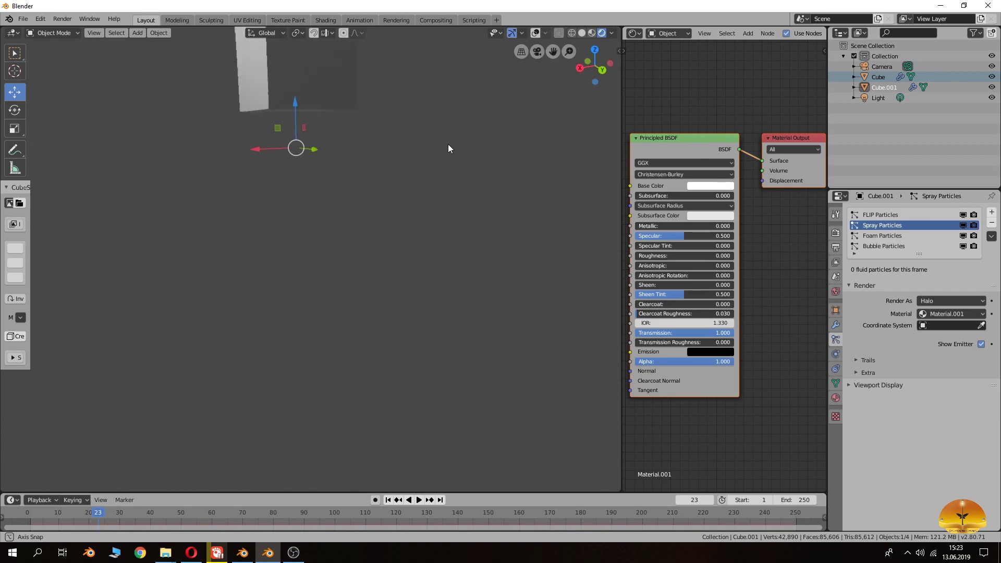
click(590, 33)
middle_drag(549, 73, 439, 135)
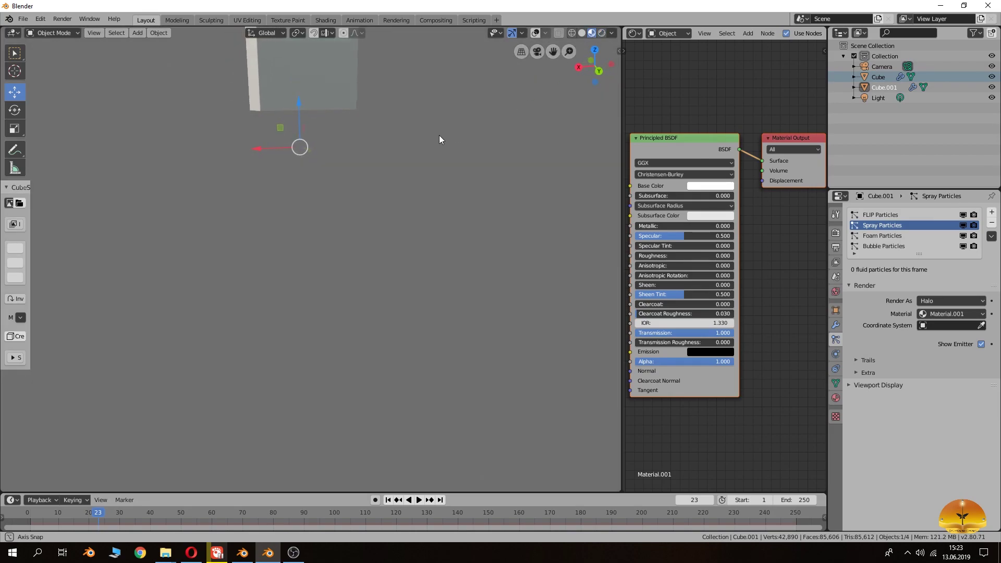
click(583, 33)
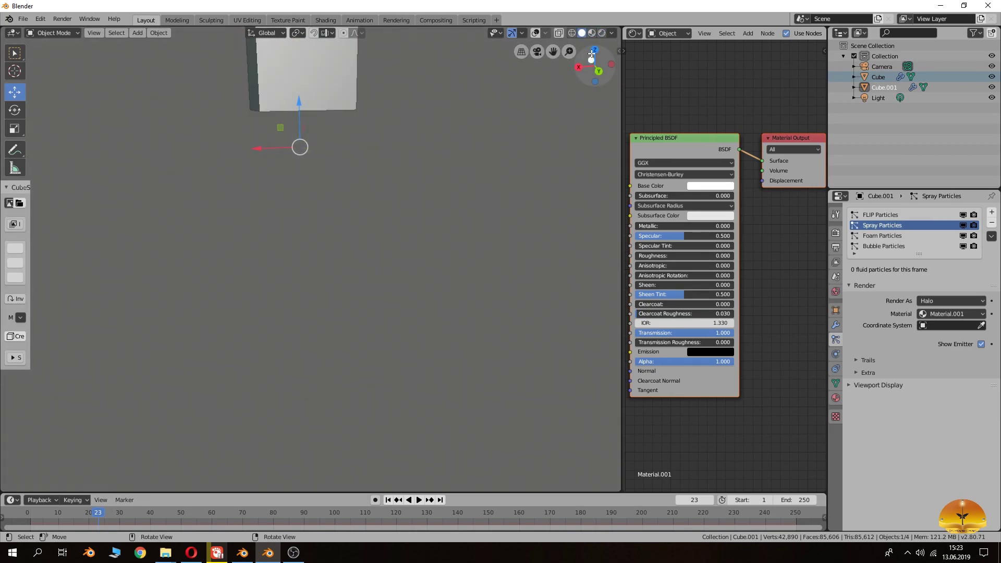
click(536, 32)
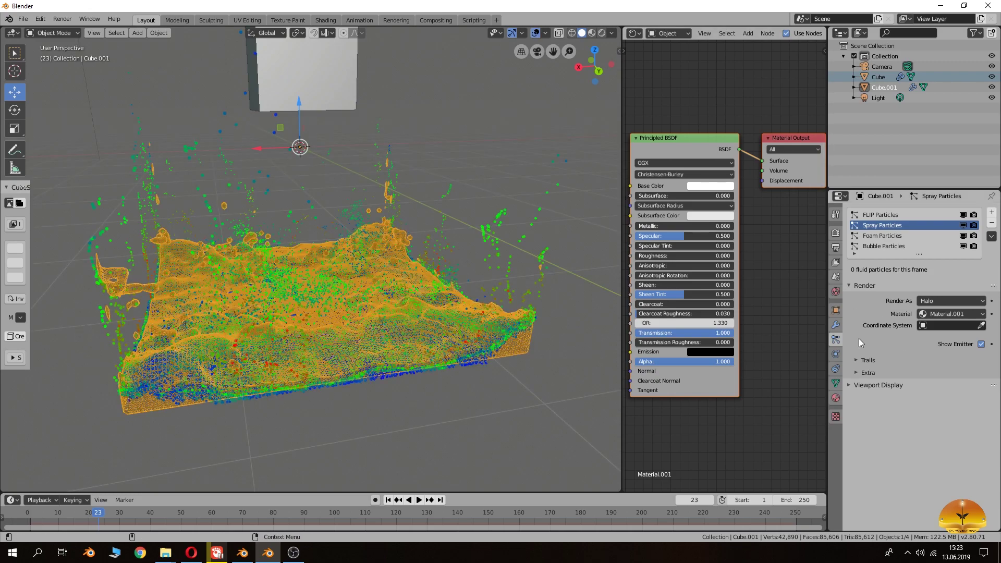
Keep Cube.001 displayed as Solid and switch to Material Preview shading.
click(836, 310)
click(941, 484)
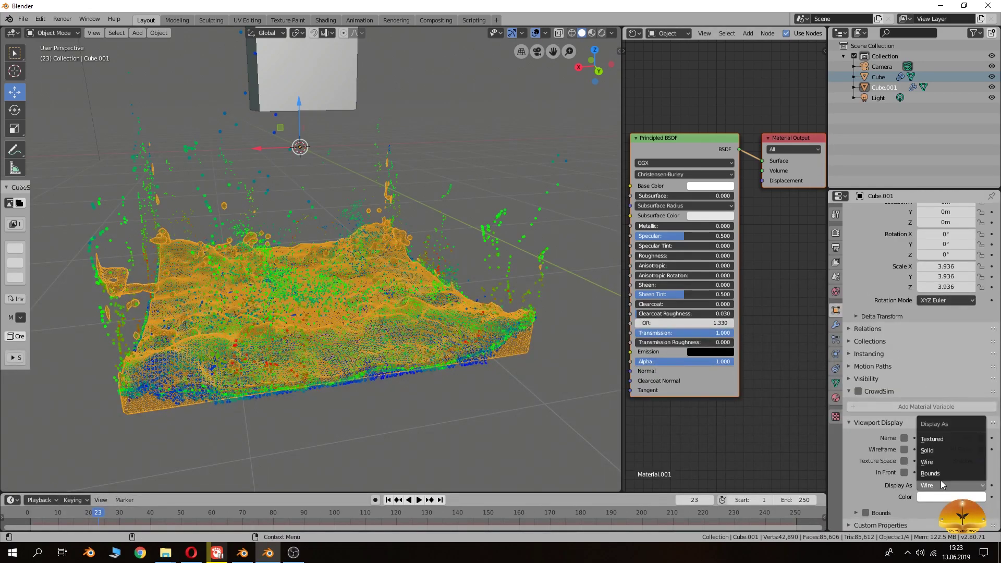
click(948, 452)
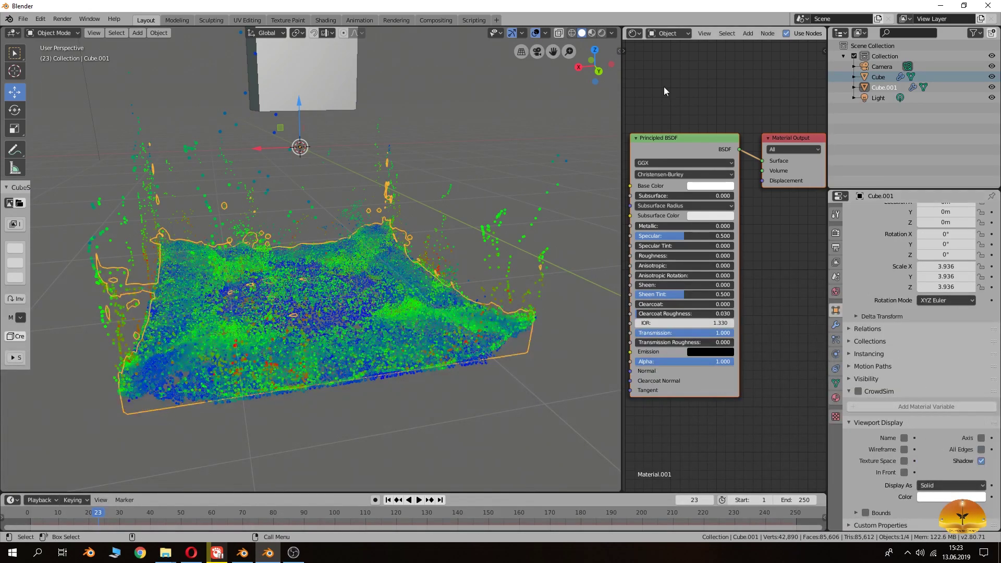
click(592, 32)
Inspect the water from several angles with overlays off and on, then bring up Add > Mesh.
middle_drag(558, 109, 440, 234)
click(535, 33)
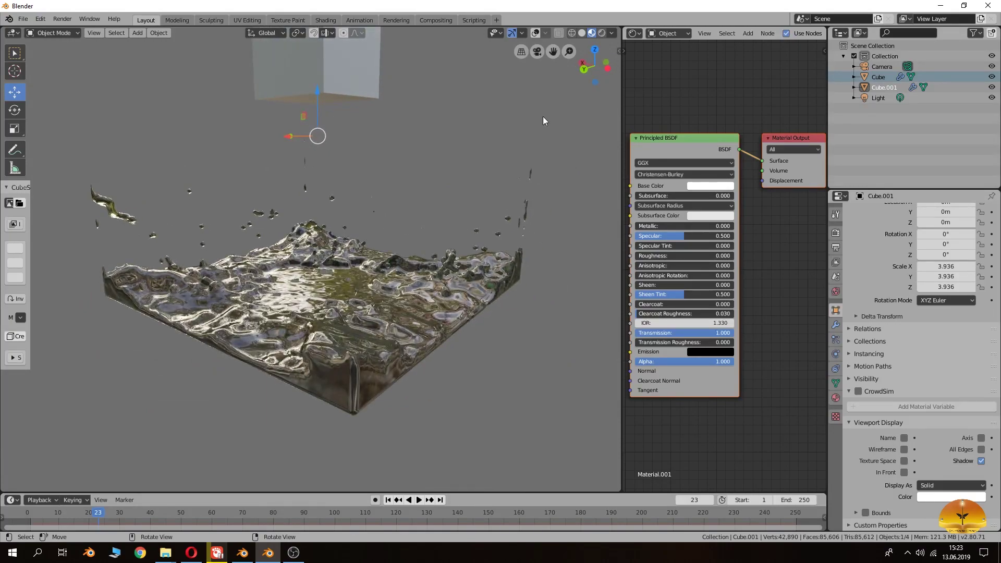
click(535, 34)
middle_drag(527, 206, 463, 227)
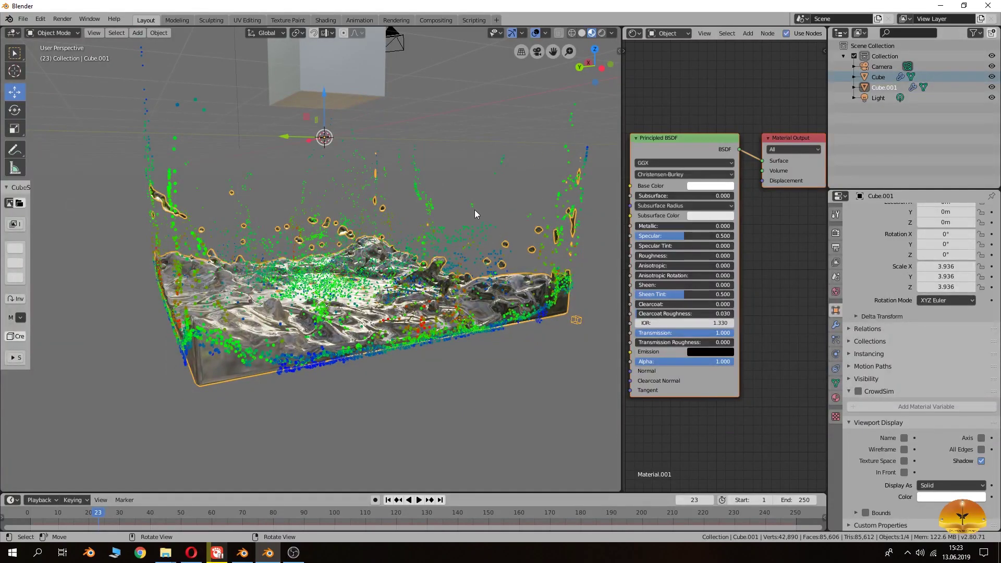
middle_drag(344, 193, 486, 71)
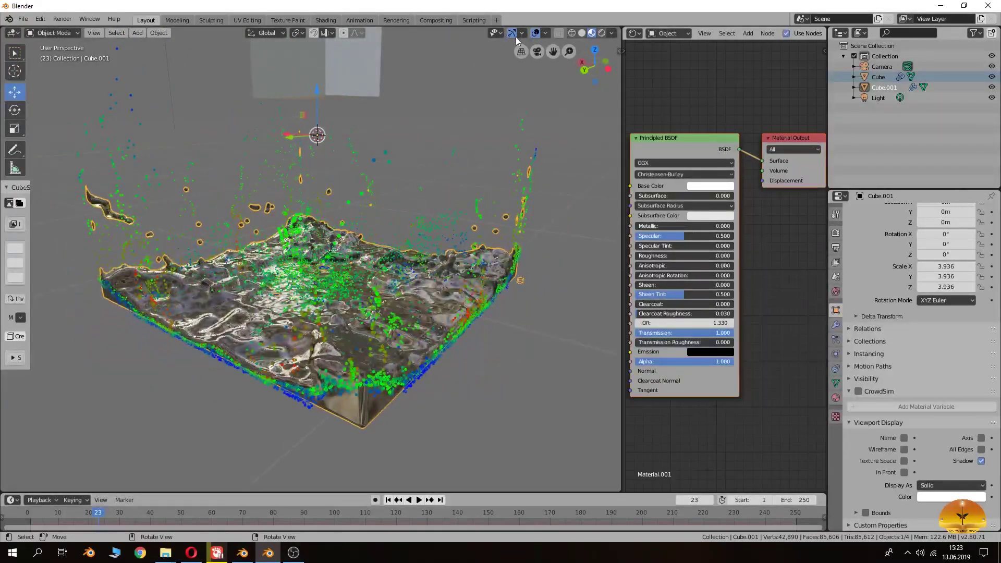
click(536, 32)
middle_drag(420, 190, 408, 183)
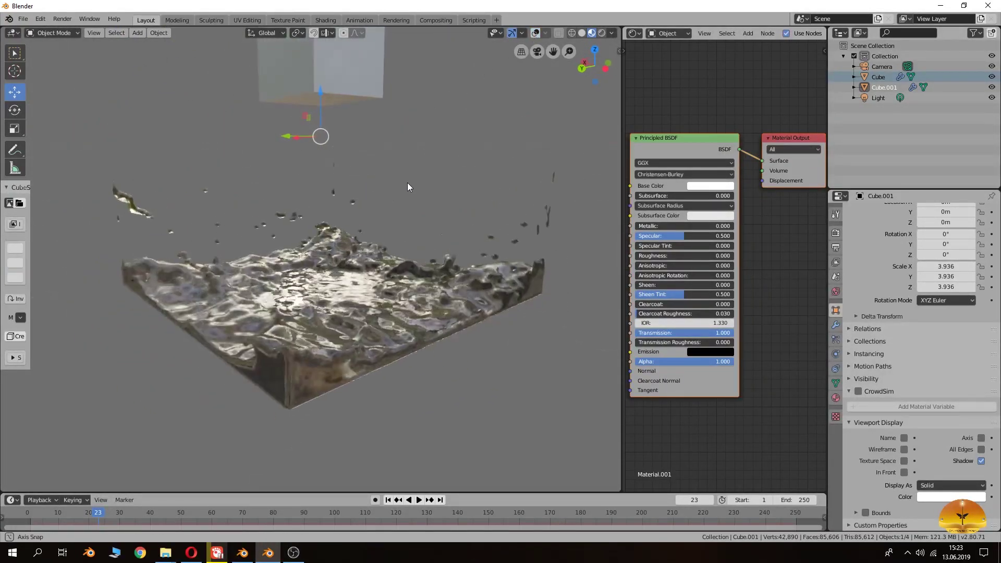
click(536, 33)
middle_drag(459, 162, 447, 186)
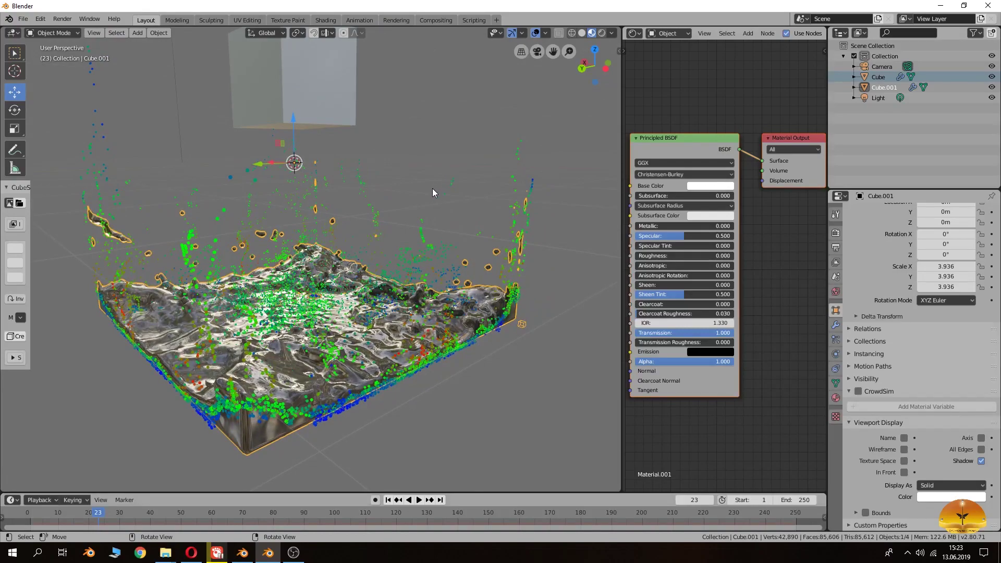
key(shift+a)
mouse_move(427, 195)
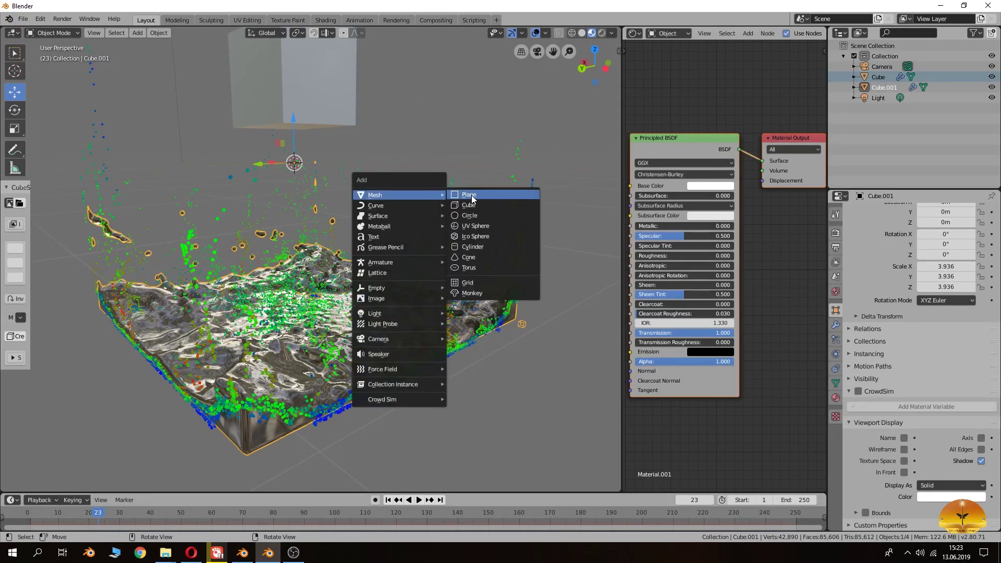
Add an Ico Sphere and reduce it to 1 subdivision.
click(476, 238)
middle_drag(437, 224, 206, 366)
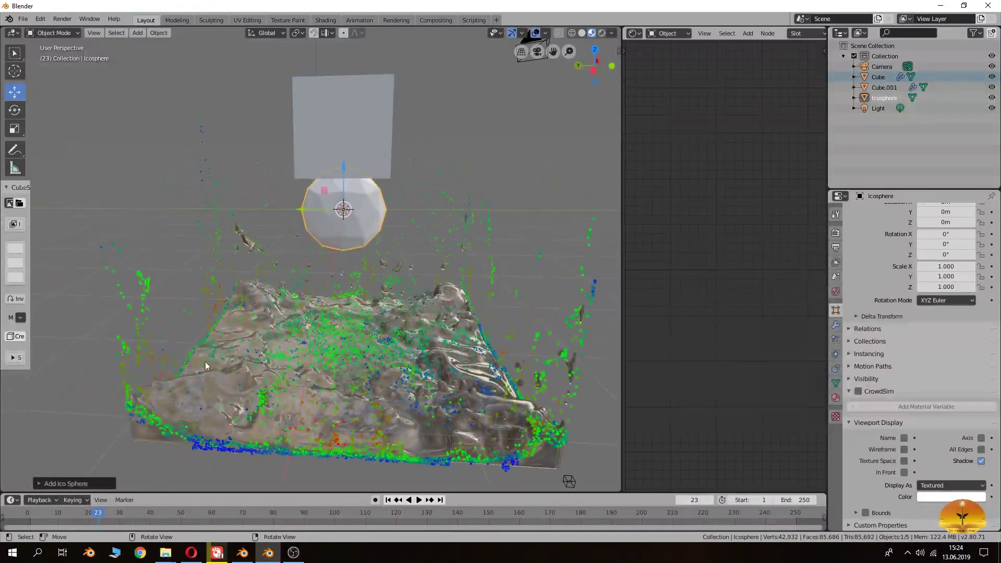
click(67, 483)
click(109, 381)
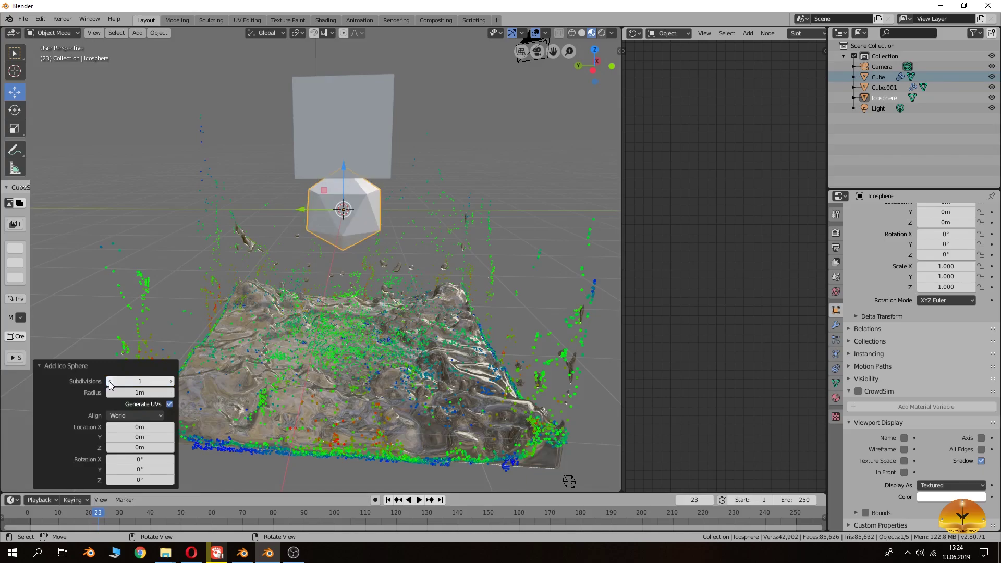
middle_drag(313, 324, 252, 309)
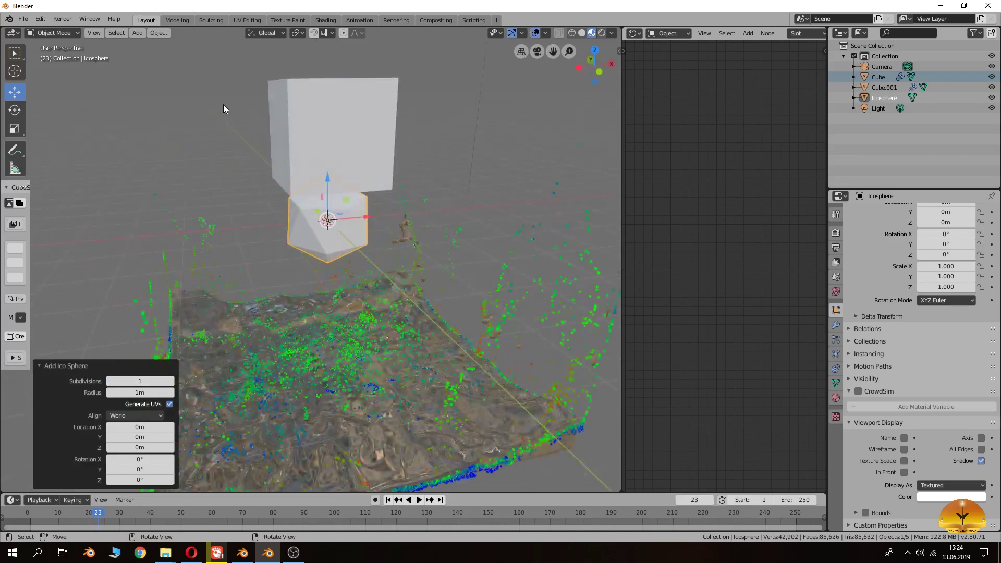
Shade the icosphere smooth and widen the node editor.
click(158, 32)
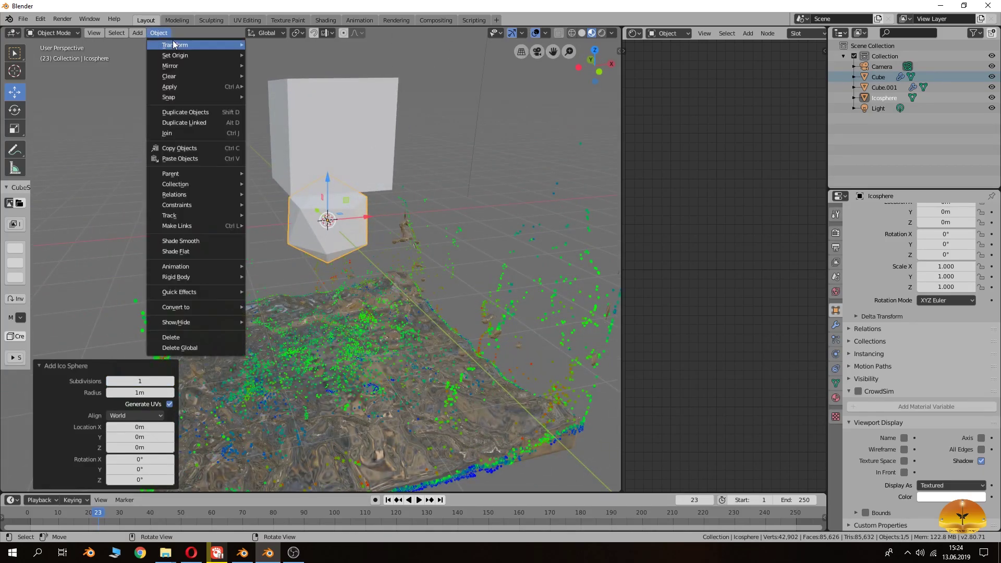
mouse_move(146, 35)
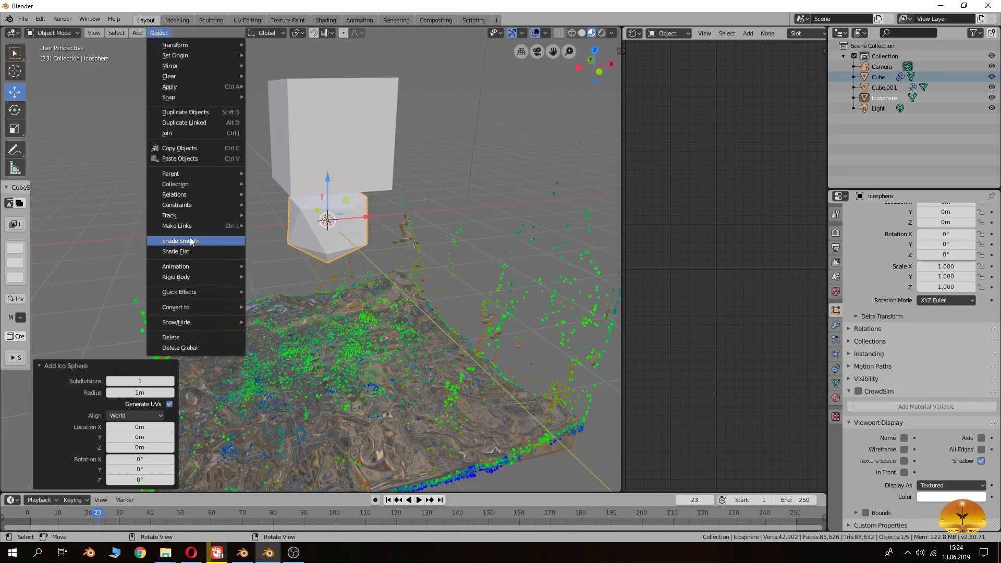
click(192, 241)
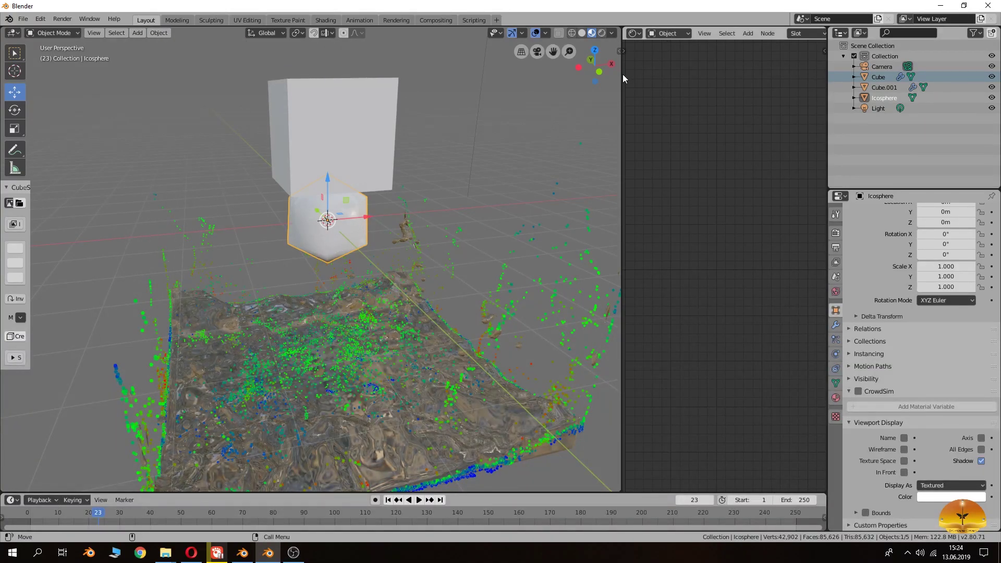
drag(624, 78, 452, 94)
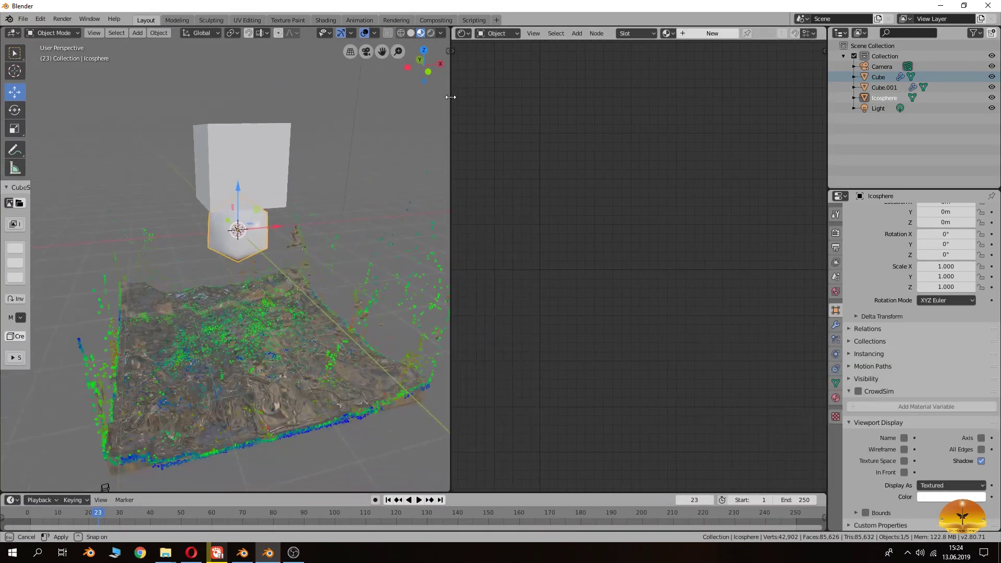
Create Material.002 with a white Base Color and Emission value 0.830.
click(684, 35)
click(626, 138)
click(628, 140)
drag(704, 164, 704, 153)
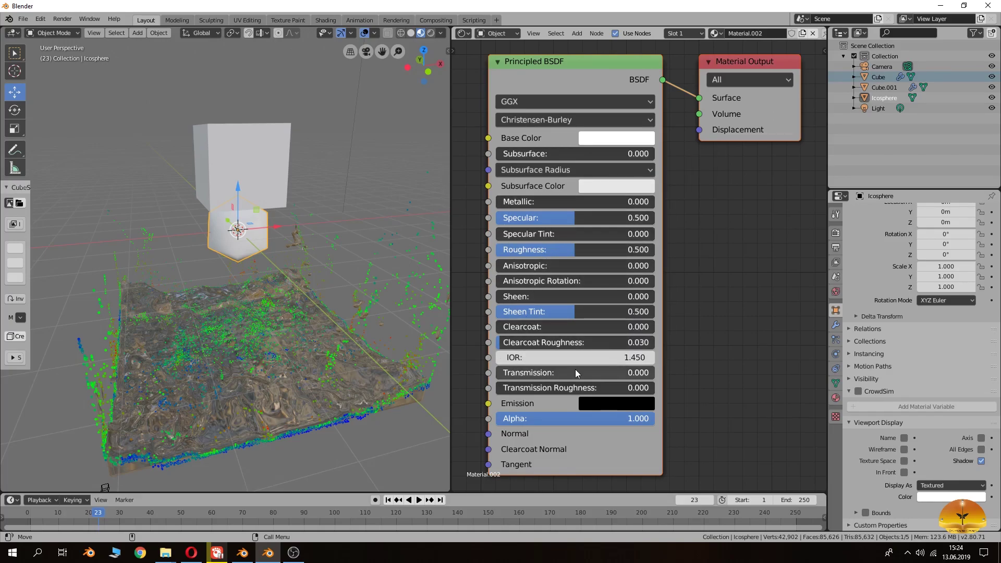
click(586, 406)
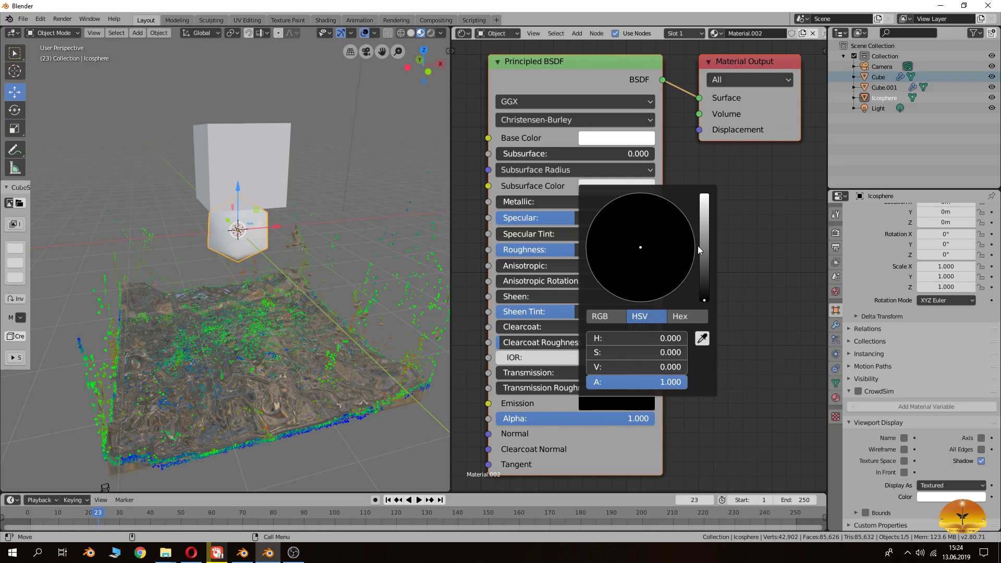
drag(707, 246, 704, 211)
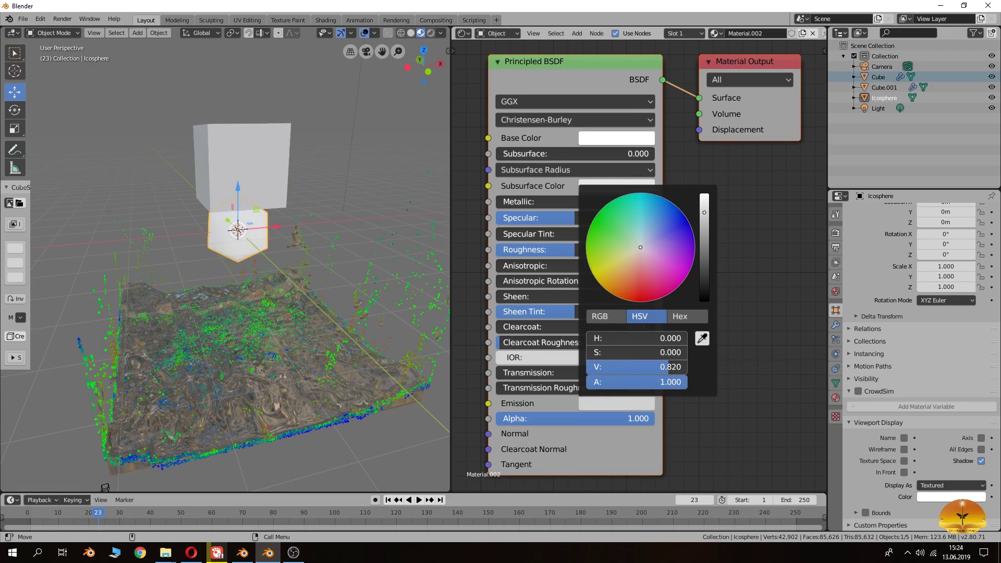
Make the water Cube.001 active again and return to its particle settings.
mouse_move(339, 269)
middle_down()
mouse_move(262, 253)
mouse_move(305, 277)
mouse_move(349, 284)
middle_up()
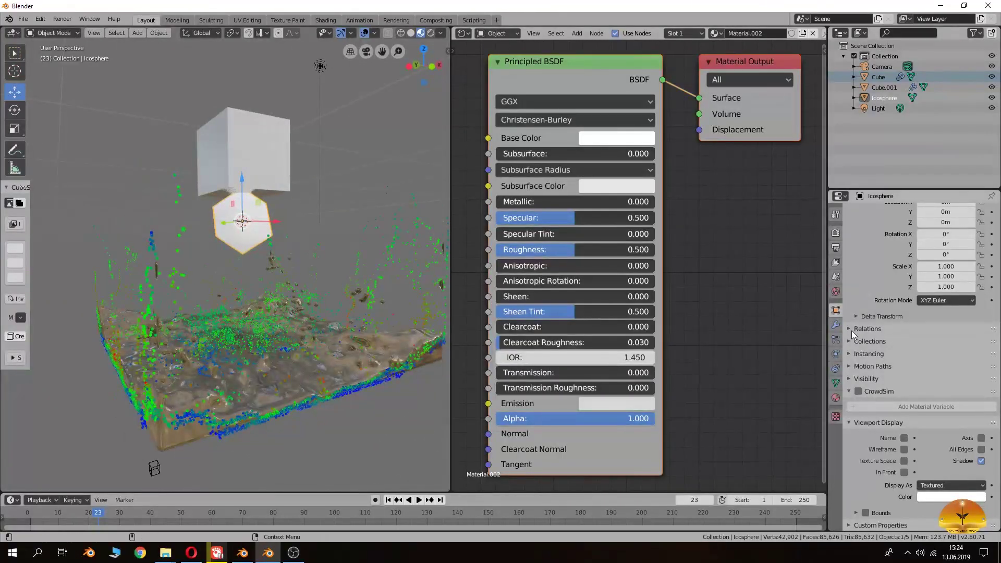
click(836, 355)
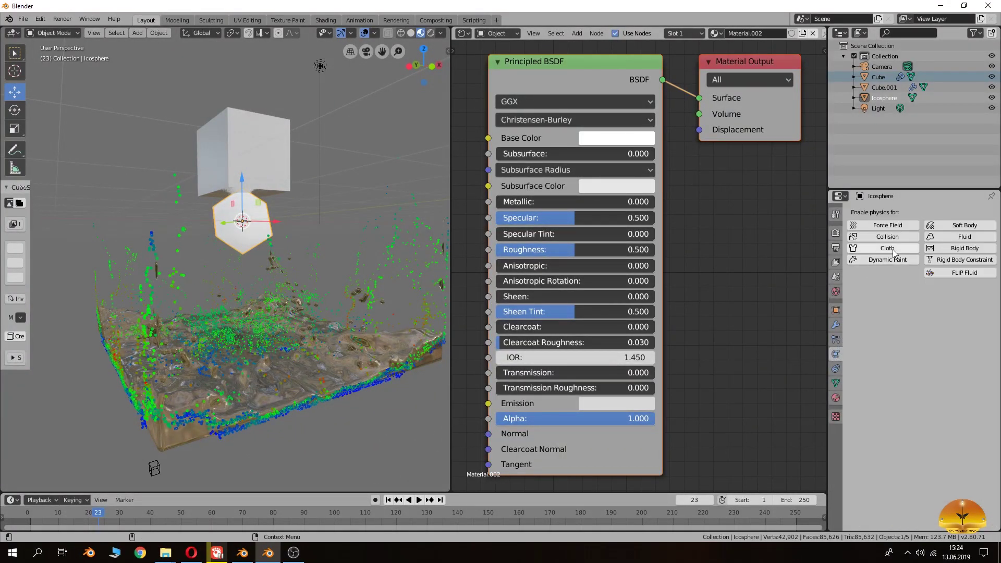
click(837, 342)
click(380, 368)
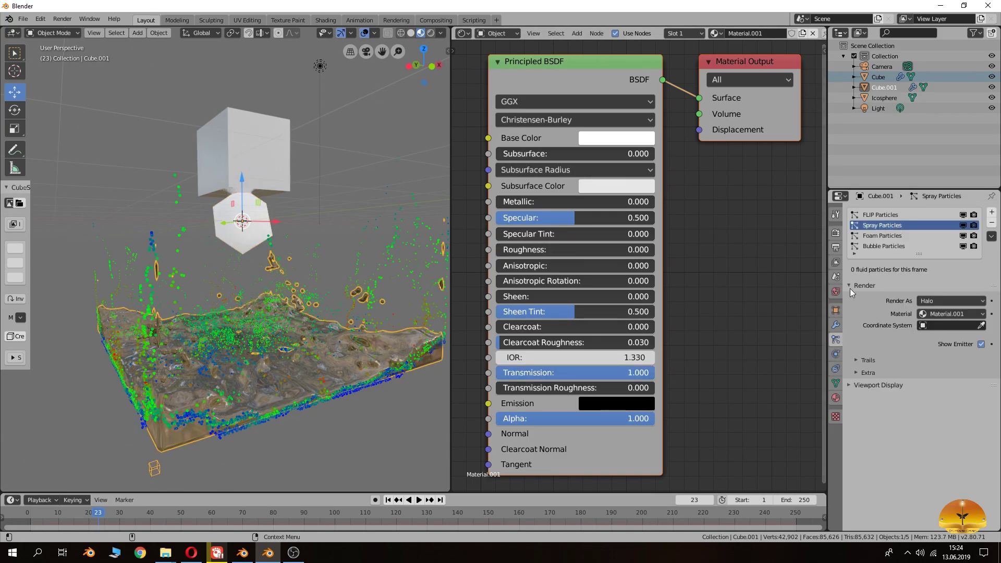
Set Spray Particles to render as Object with an instance picked in the scene.
click(939, 299)
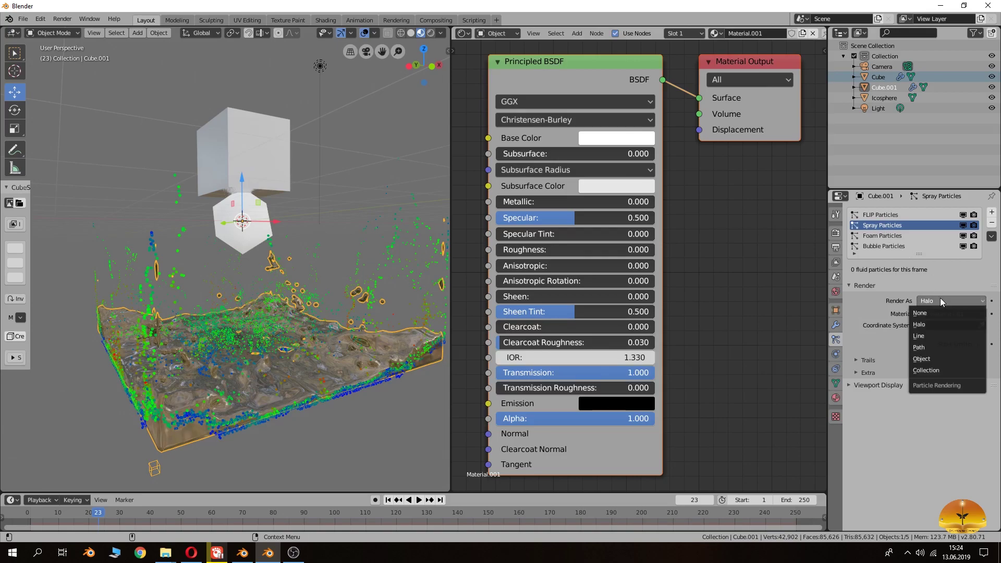
click(926, 361)
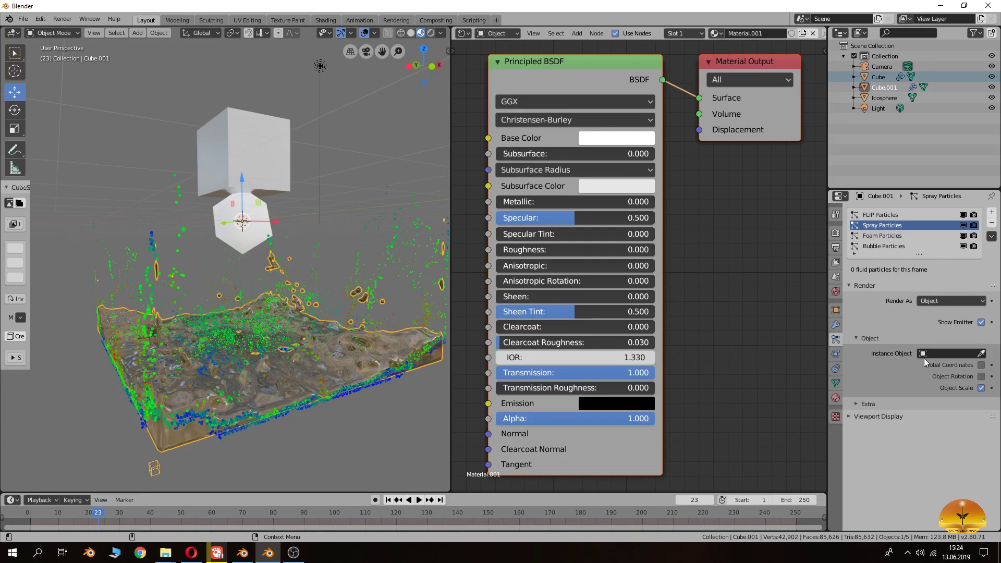
click(983, 354)
click(264, 215)
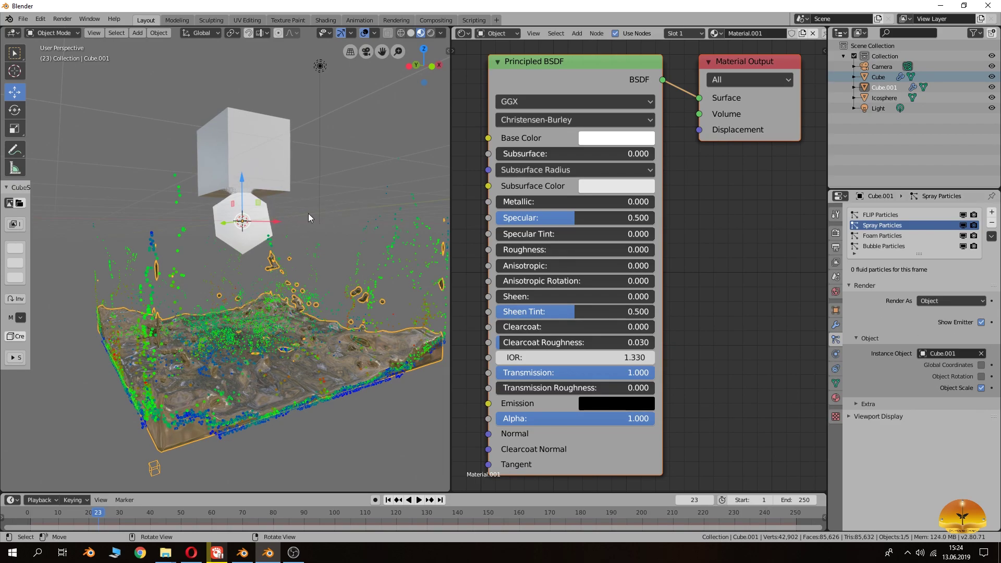
click(944, 354)
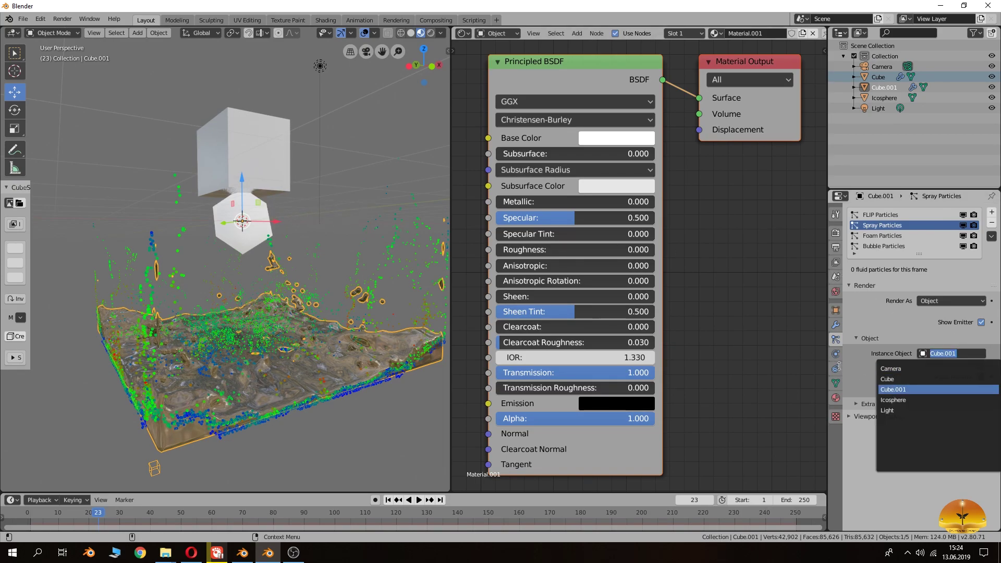
Set Foam Particles to render as Object with an instance picked in the scene.
click(882, 235)
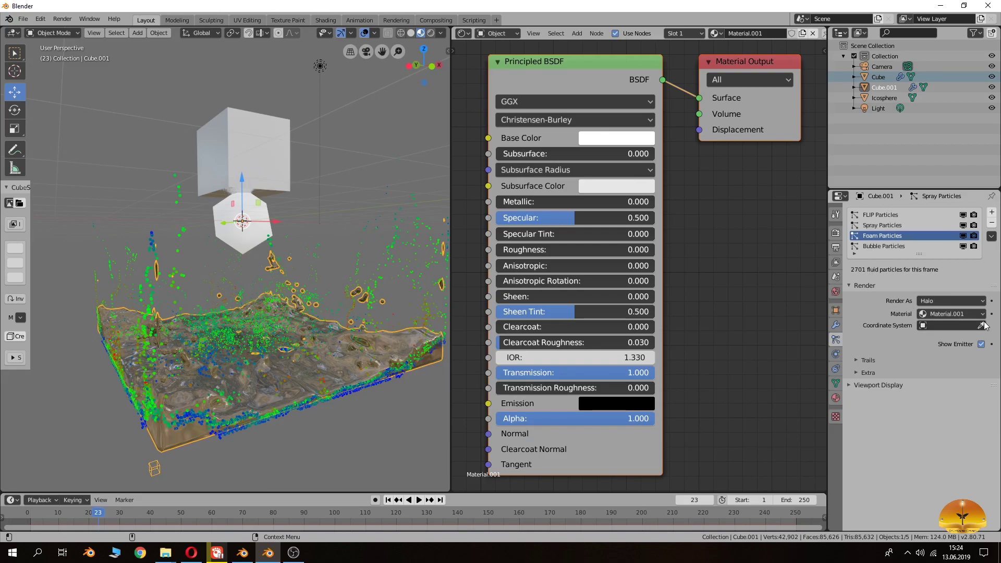
click(982, 326)
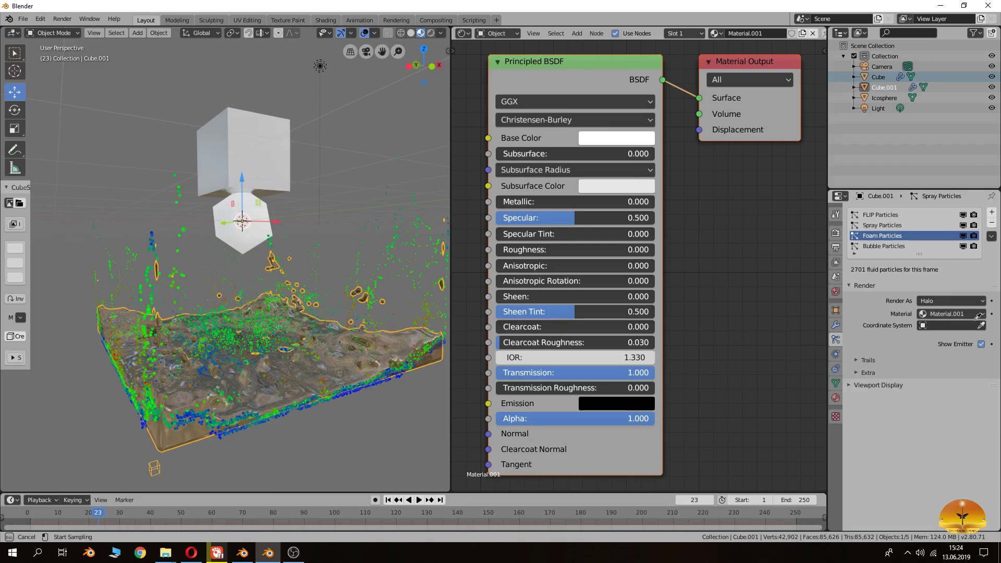
click(947, 301)
click(962, 359)
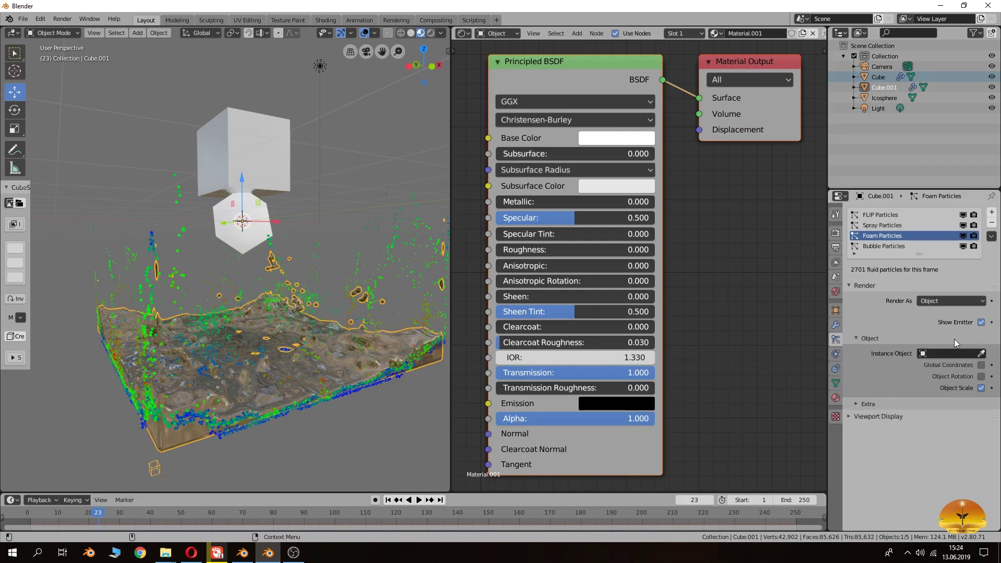
click(982, 354)
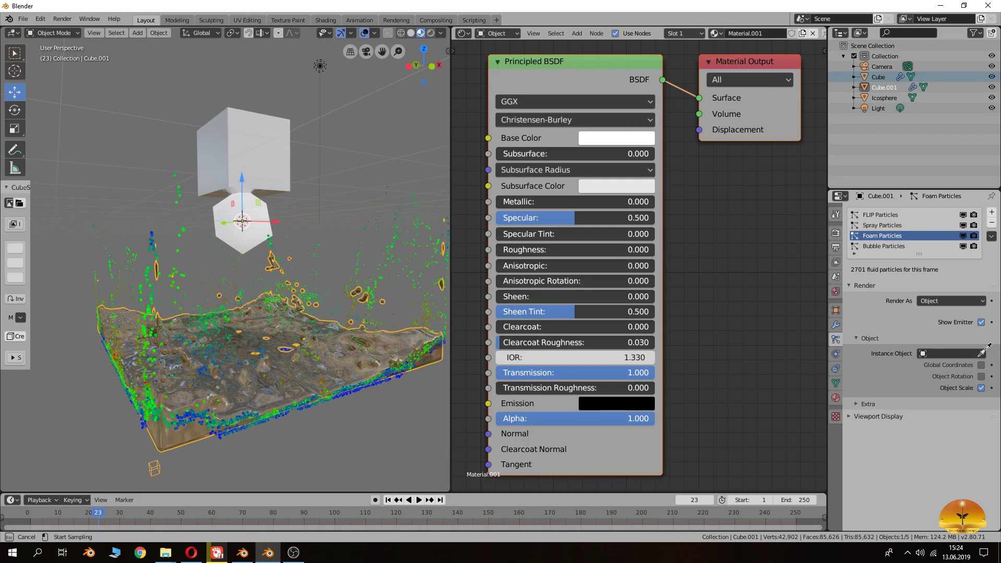
click(261, 219)
Set Bubble Particles to render as Object instancing Cube.001.
click(881, 246)
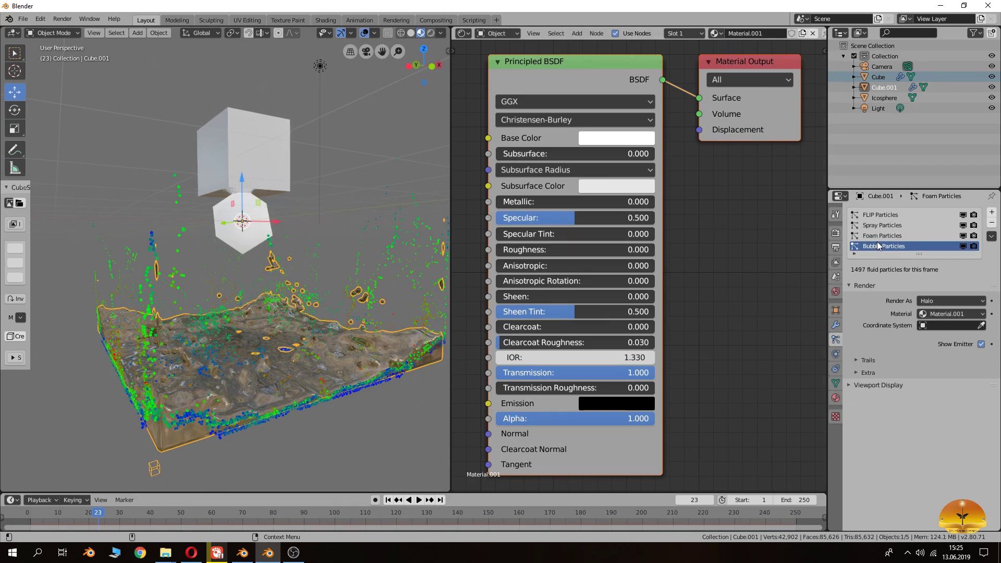
click(950, 300)
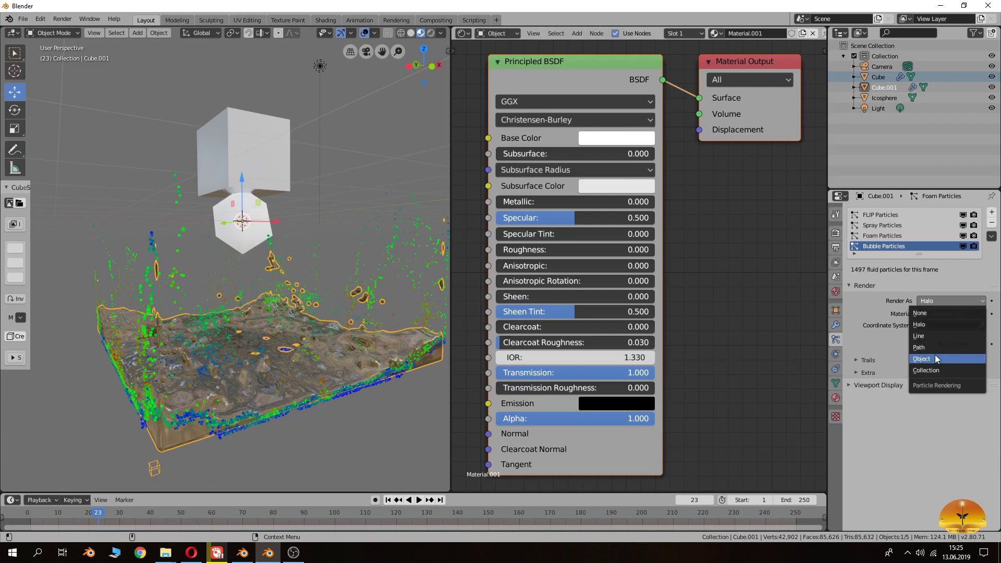
click(934, 355)
click(982, 354)
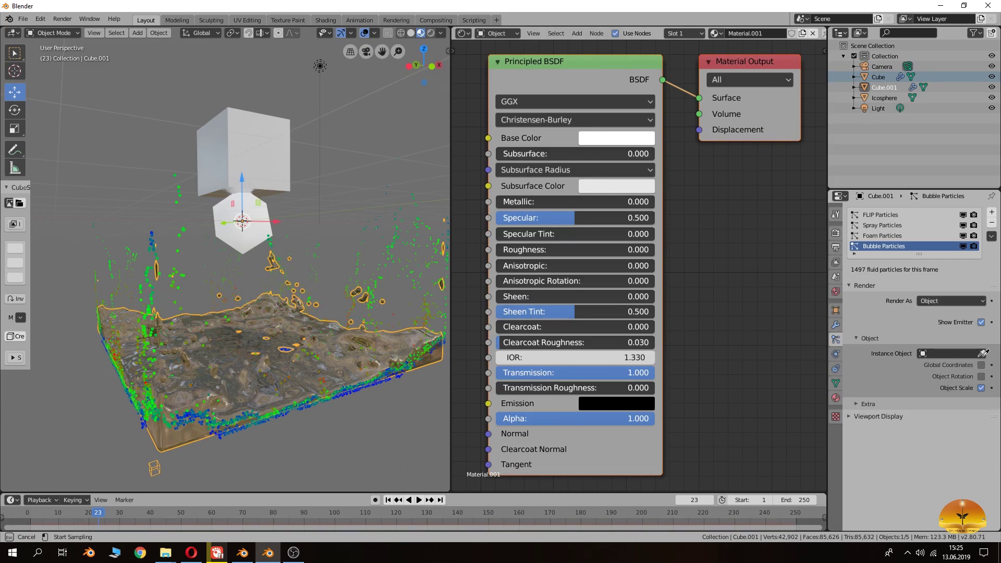
click(271, 218)
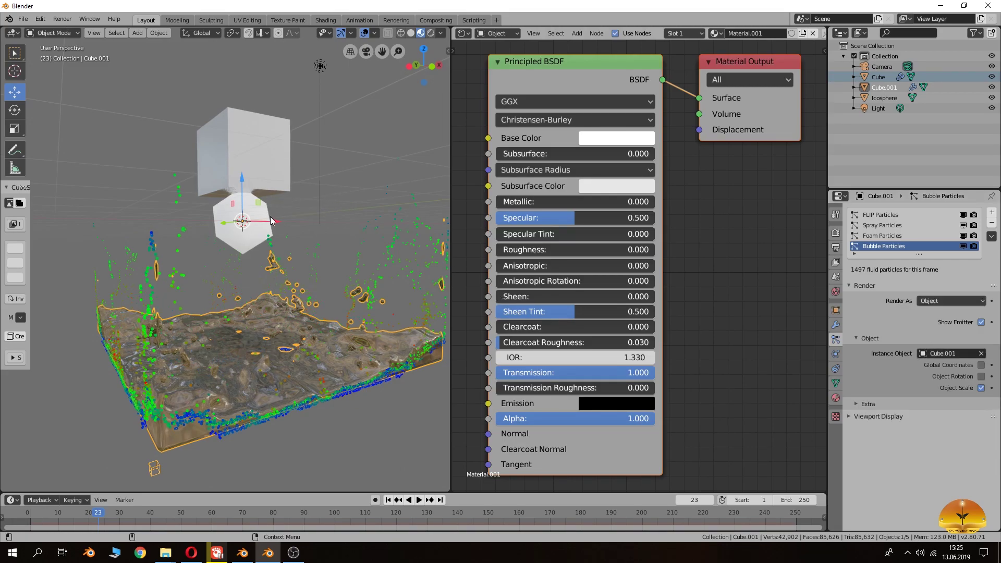
middle_drag(343, 274, 325, 205)
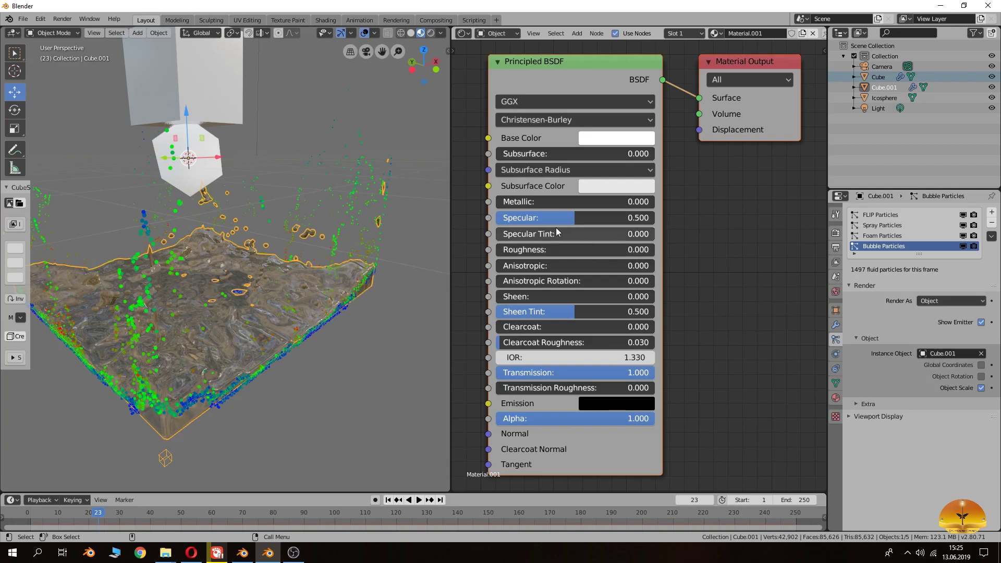
click(982, 354)
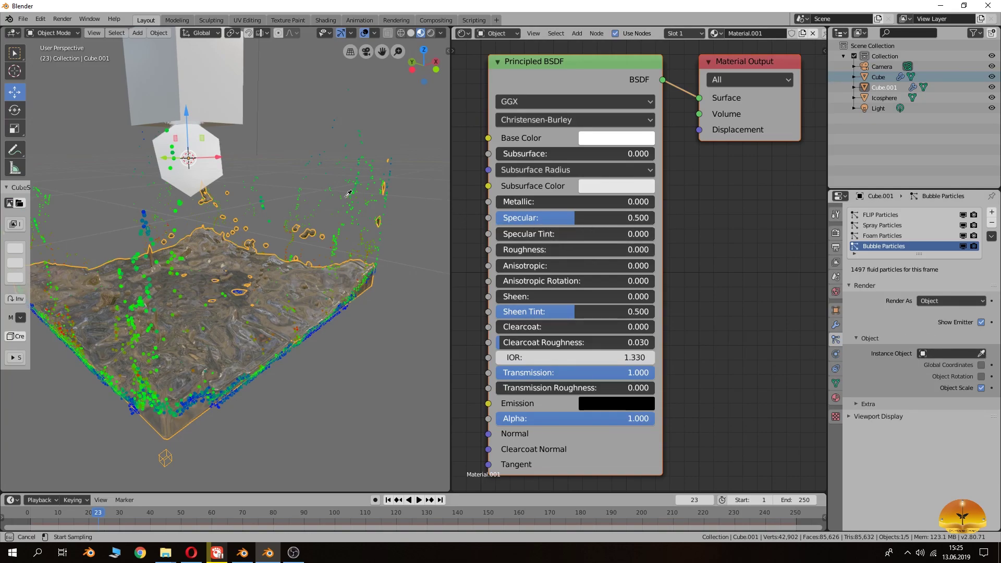
Move the Icosphere aside along Y, then reselect the water Cube.001.
click(215, 166)
middle_drag(215, 167, 218, 206)
click(205, 197)
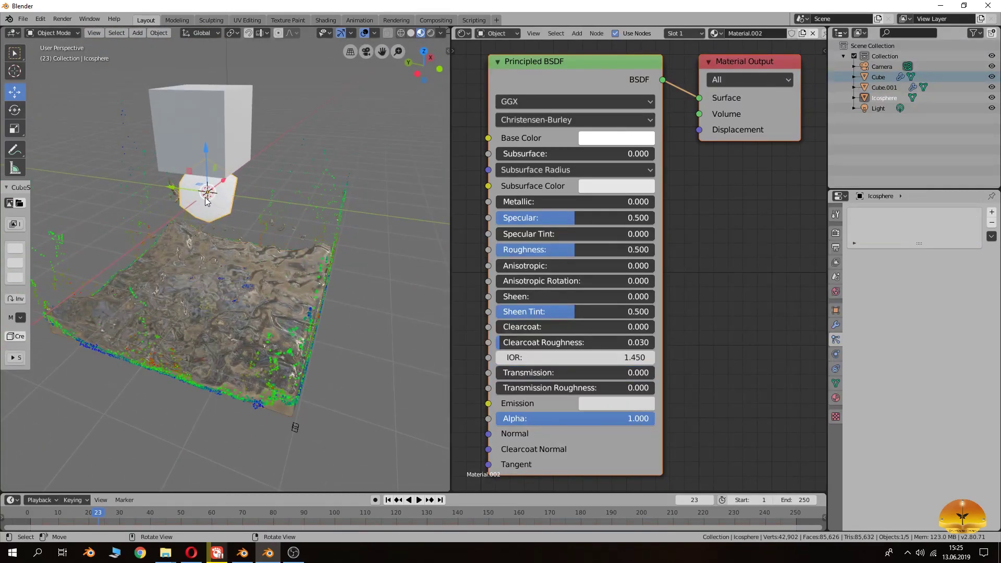
drag(181, 198, 376, 218)
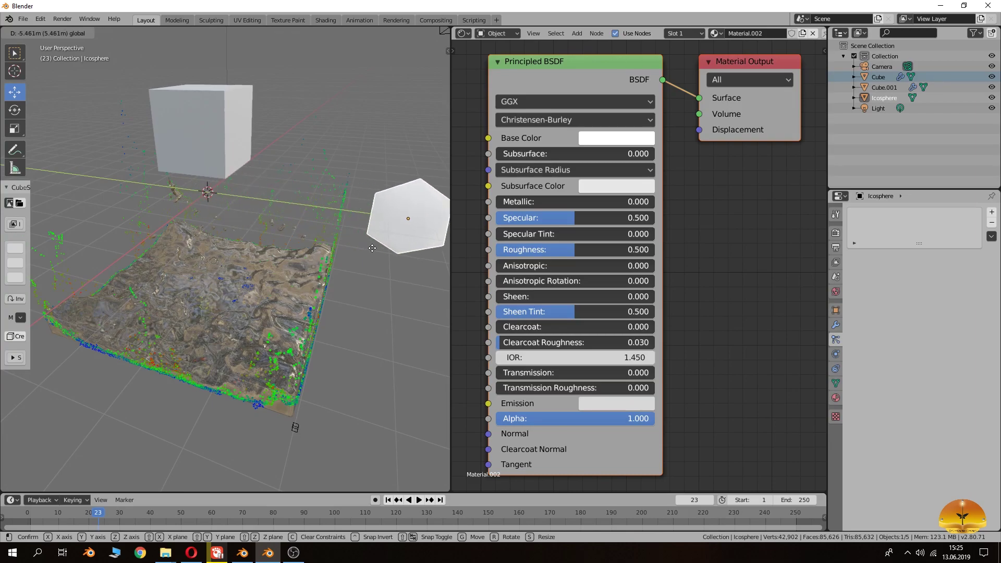
middle_drag(376, 218, 228, 286)
click(201, 291)
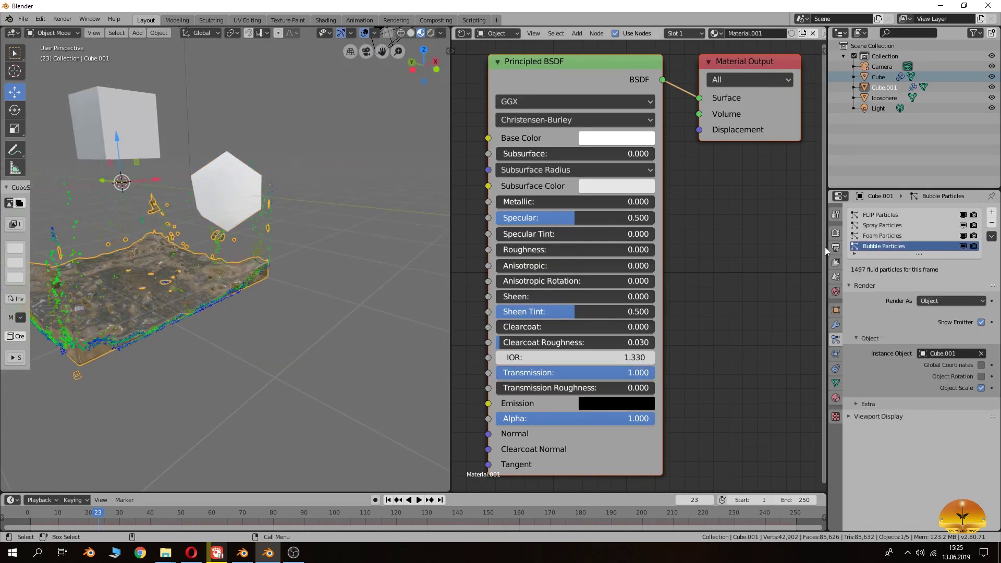
Pick the Icosphere as instance object for Bubble, Foam and Spray Particles.
click(981, 353)
click(980, 353)
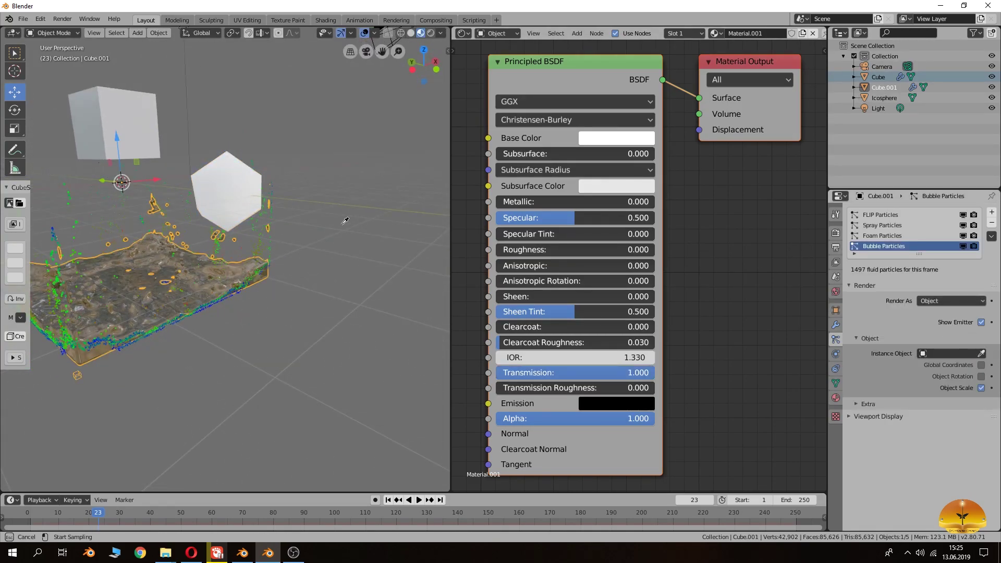
click(257, 177)
middle_drag(257, 177, 292, 212)
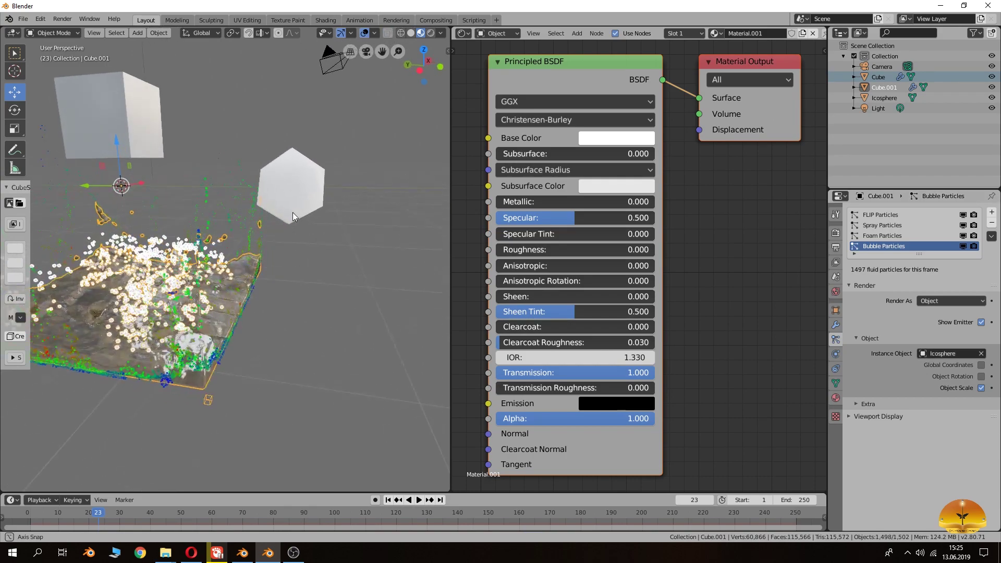
click(883, 236)
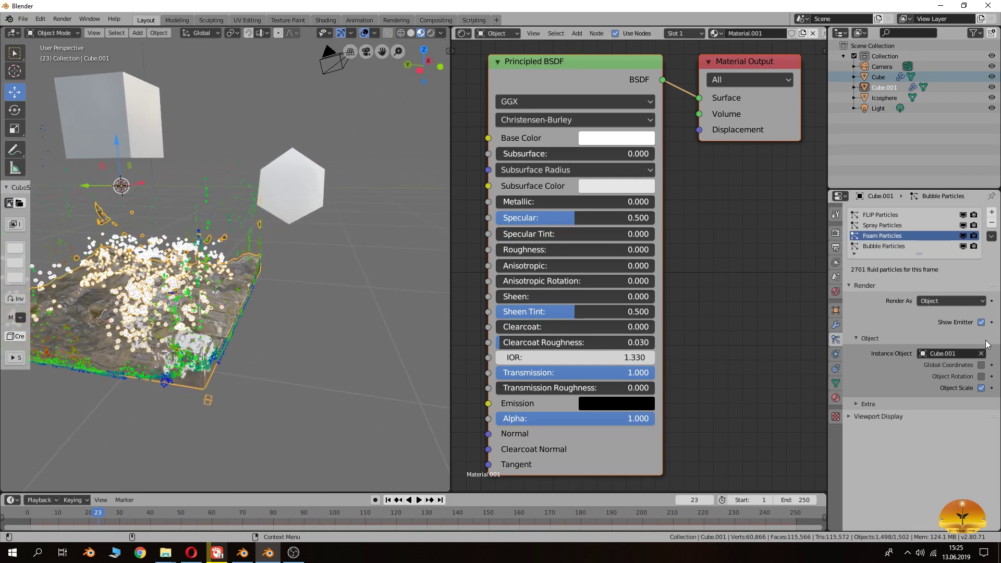
click(981, 353)
click(980, 353)
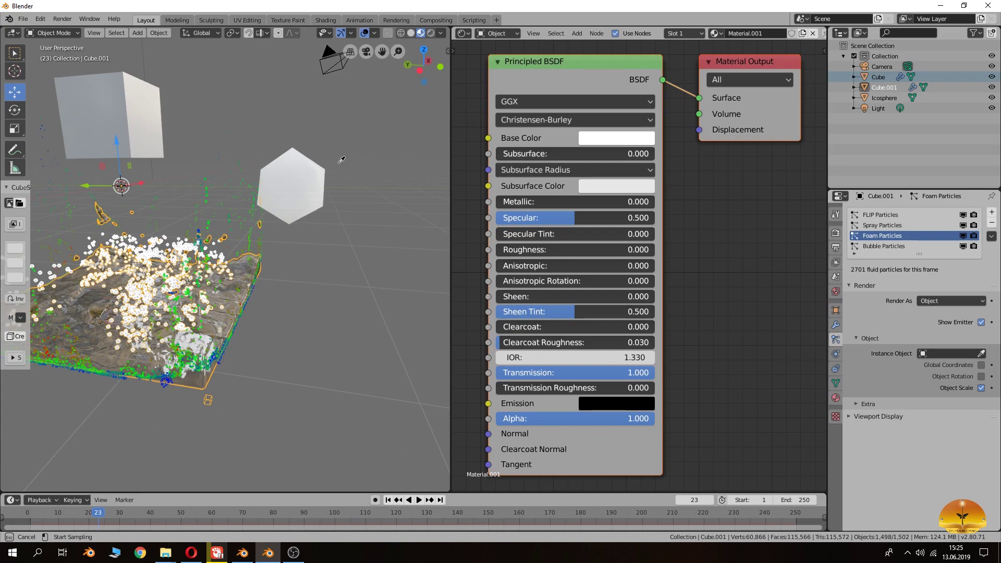
click(314, 180)
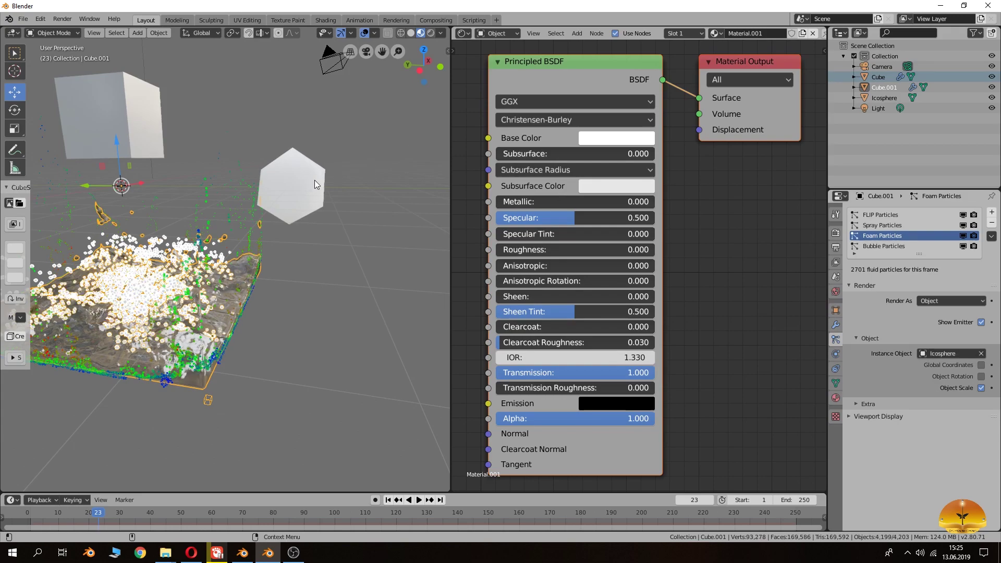
click(900, 224)
click(982, 353)
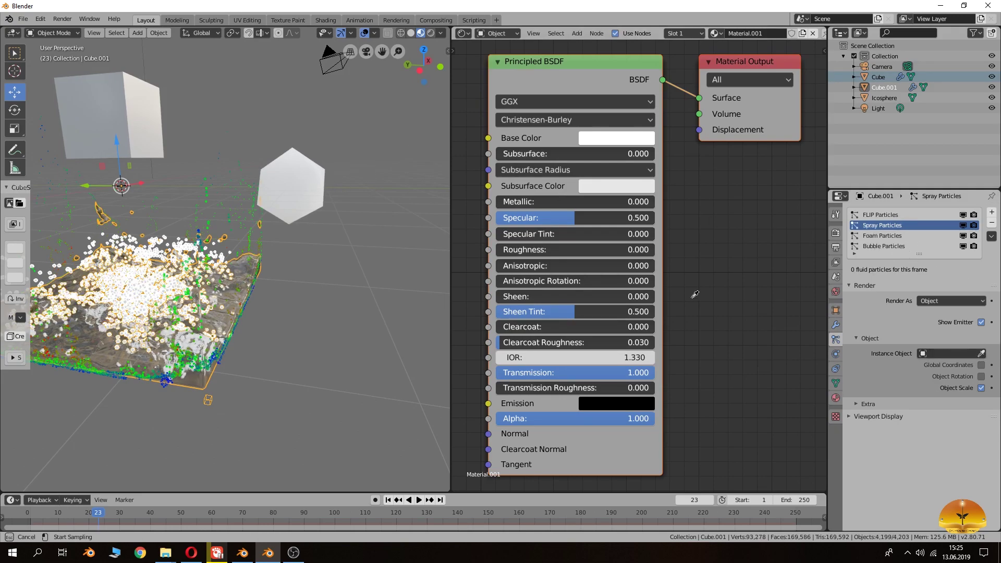
click(297, 177)
mouse_move(281, 234)
middle_down()
mouse_move(245, 277)
mouse_move(295, 269)
mouse_move(333, 304)
mouse_move(360, 292)
middle_up()
Turn off viewport overlays and scale the Icosphere down to 0.259 for tiny particle droplets.
click(366, 33)
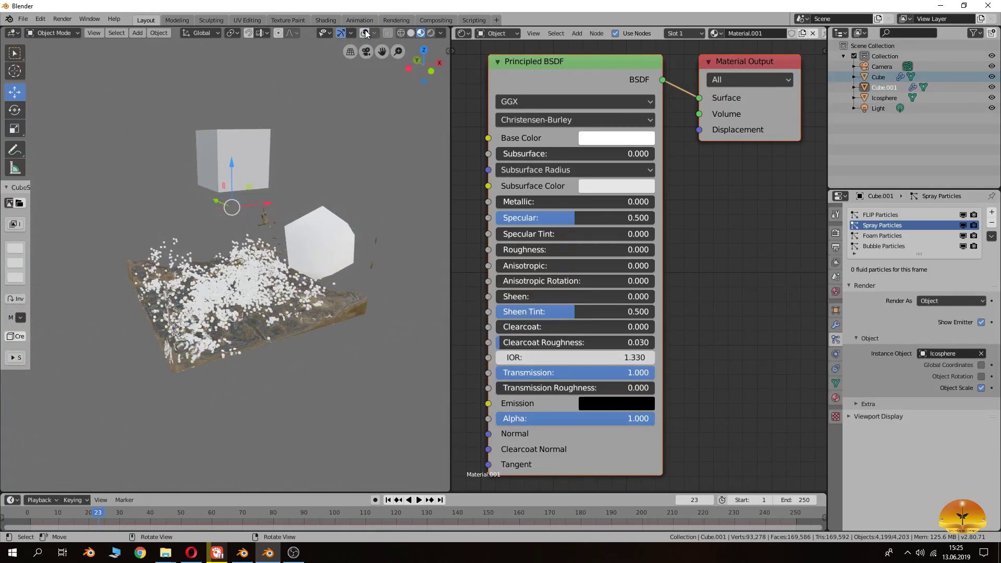
middle_drag(328, 217, 298, 221)
click(358, 186)
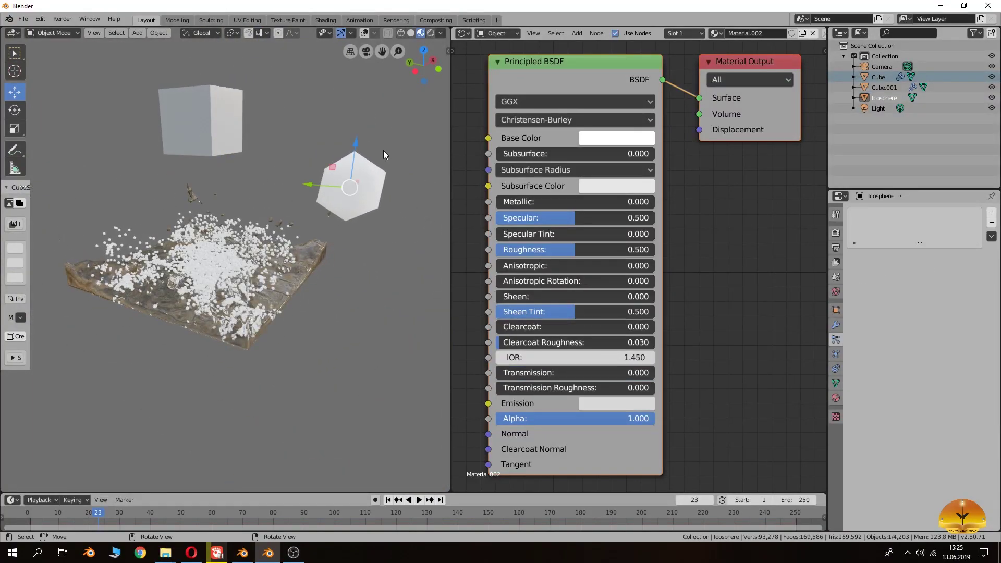
key(s)
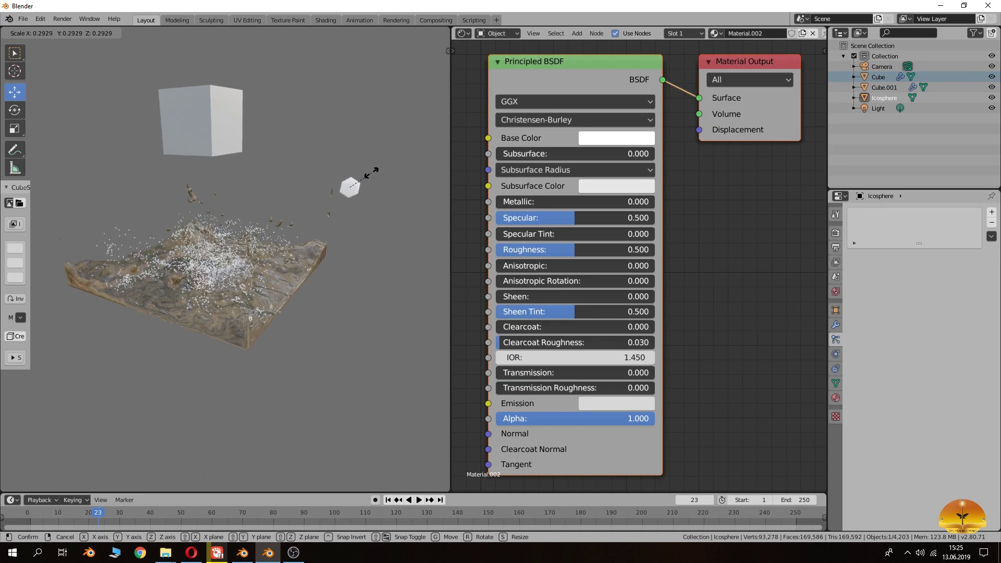
click(372, 176)
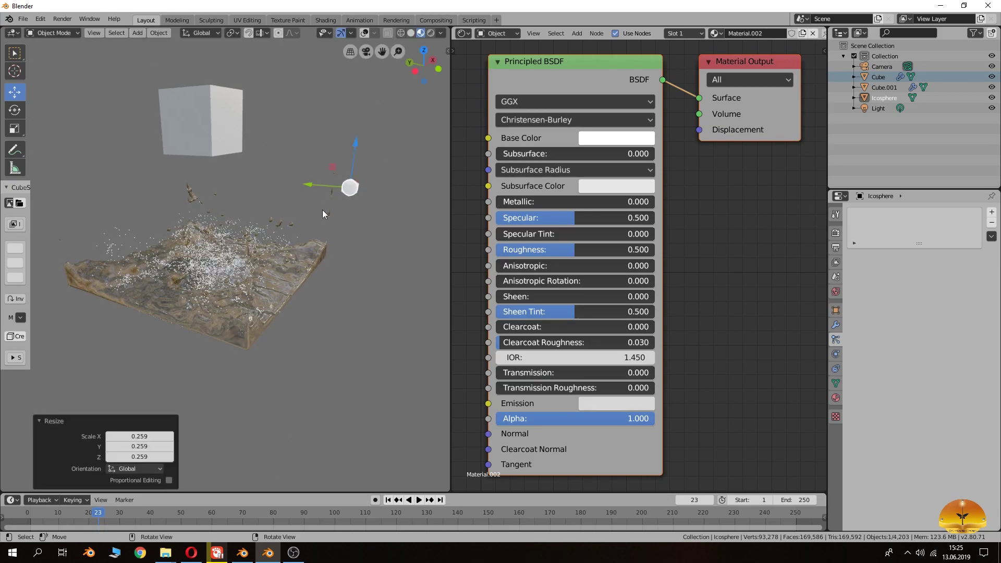
scroll(285, 233, up, 6)
middle_drag(285, 233, 300, 263)
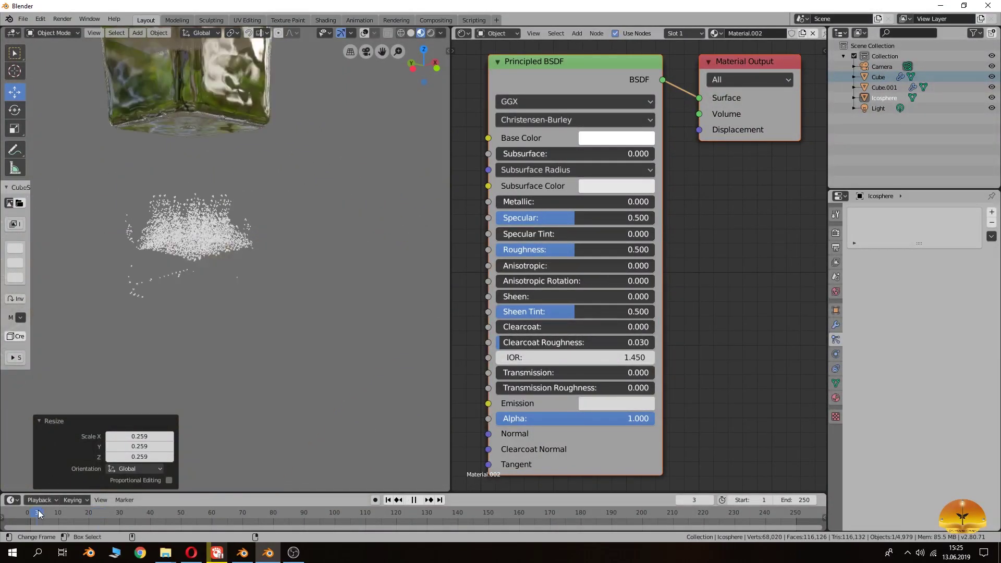
scroll(167, 322, up, 5)
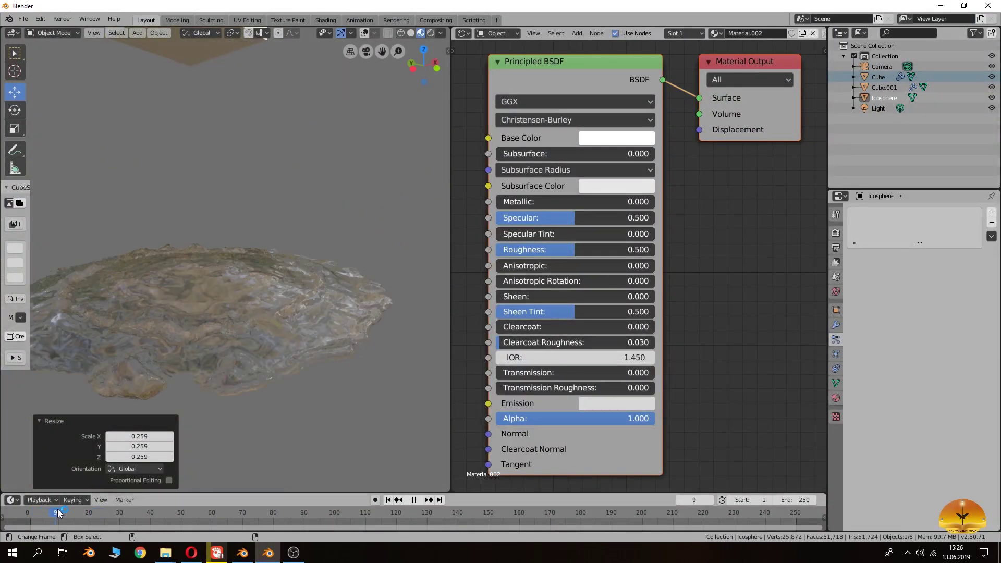
Play the liquid simulation animation, then stop playback.
scroll(167, 322, down, 5)
key(space)
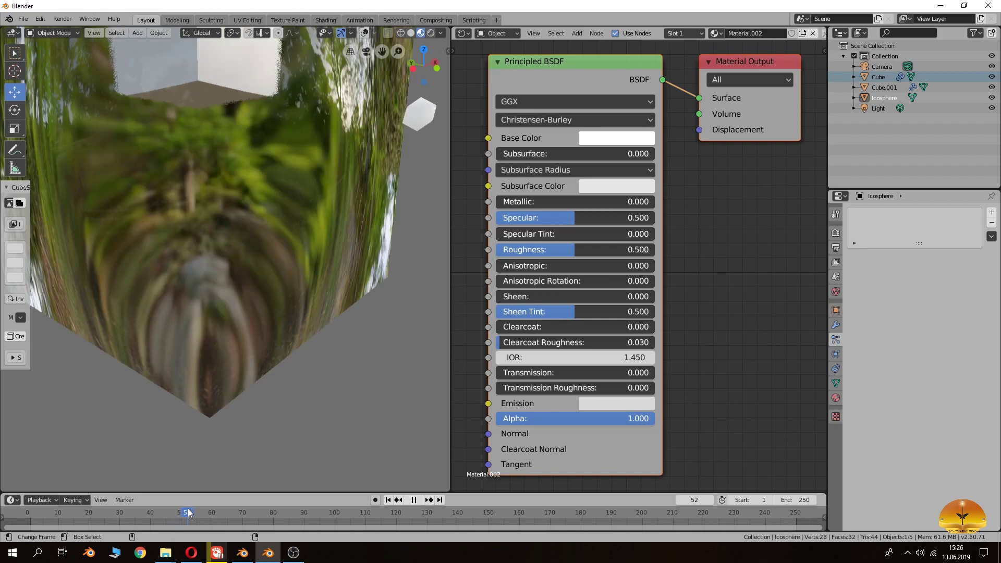
key(space)
Show the Physics settings and select the fluid domain Cube.001 at frame 20.
scroll(231, 243, down, 5)
middle_drag(231, 243, 367, 277)
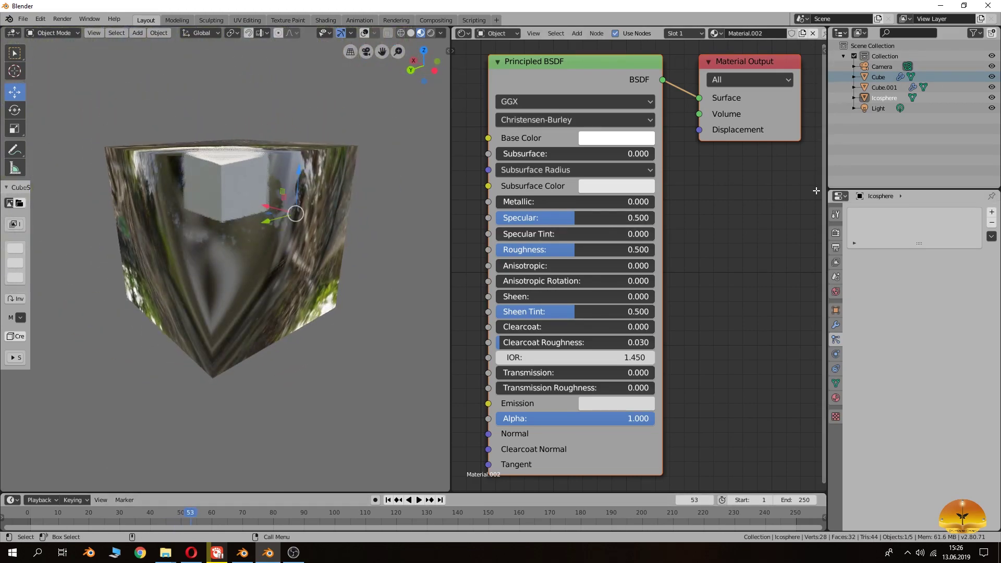
click(835, 355)
drag(127, 512, 89, 520)
click(265, 298)
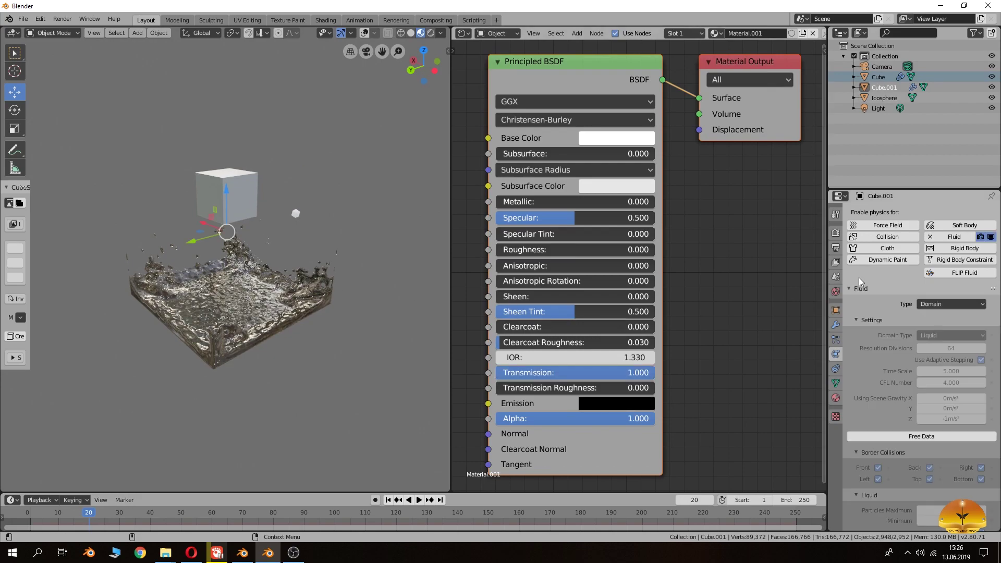
scroll(916, 287, down, 10)
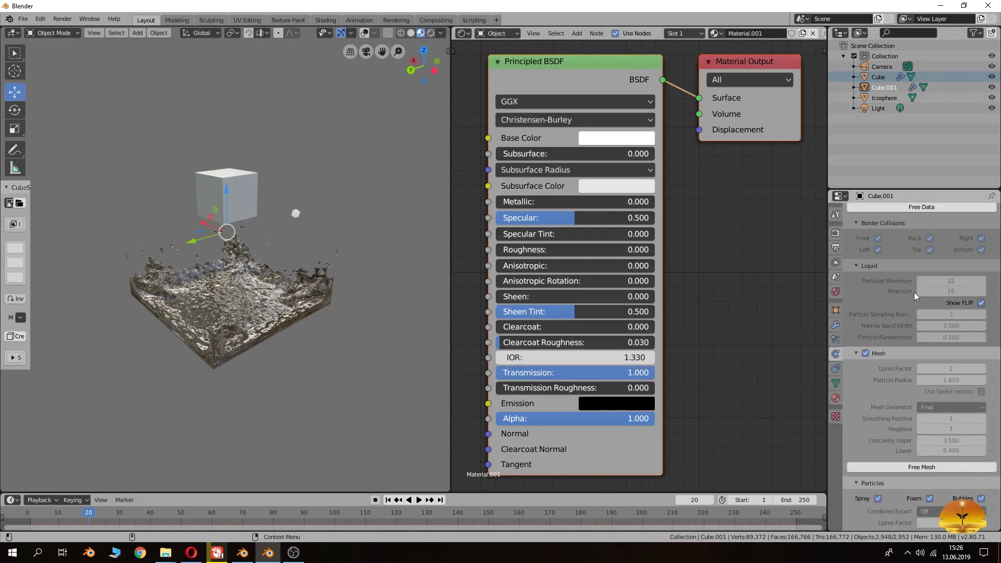
scroll(914, 421, down, 10)
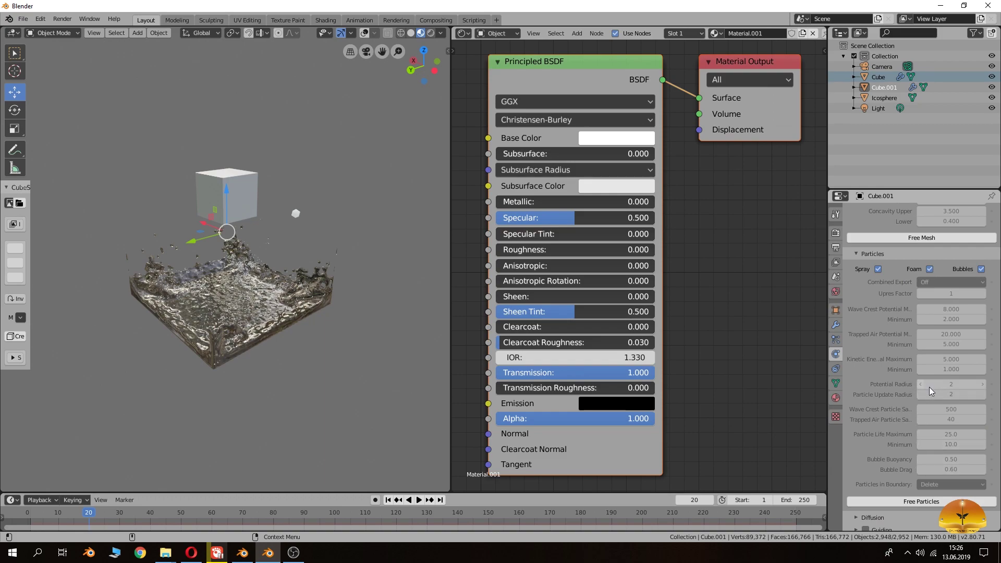
scroll(930, 388, up, 4)
scroll(930, 388, up, 5)
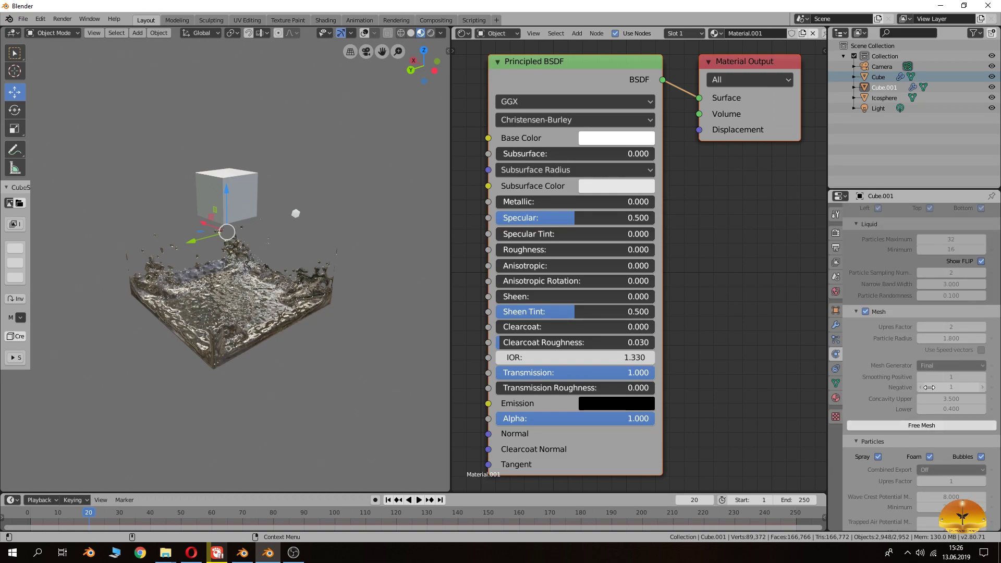
scroll(929, 388, up, 4)
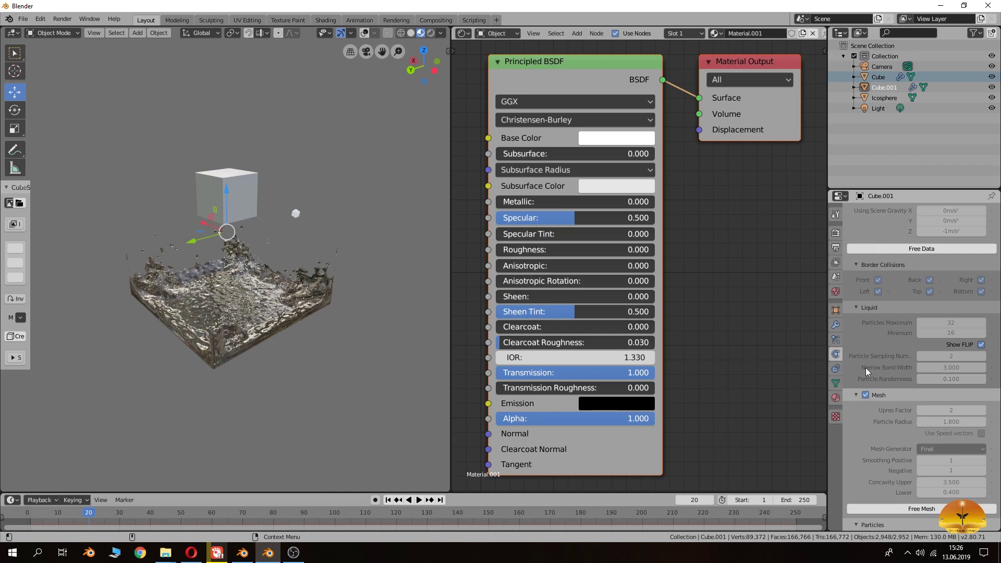